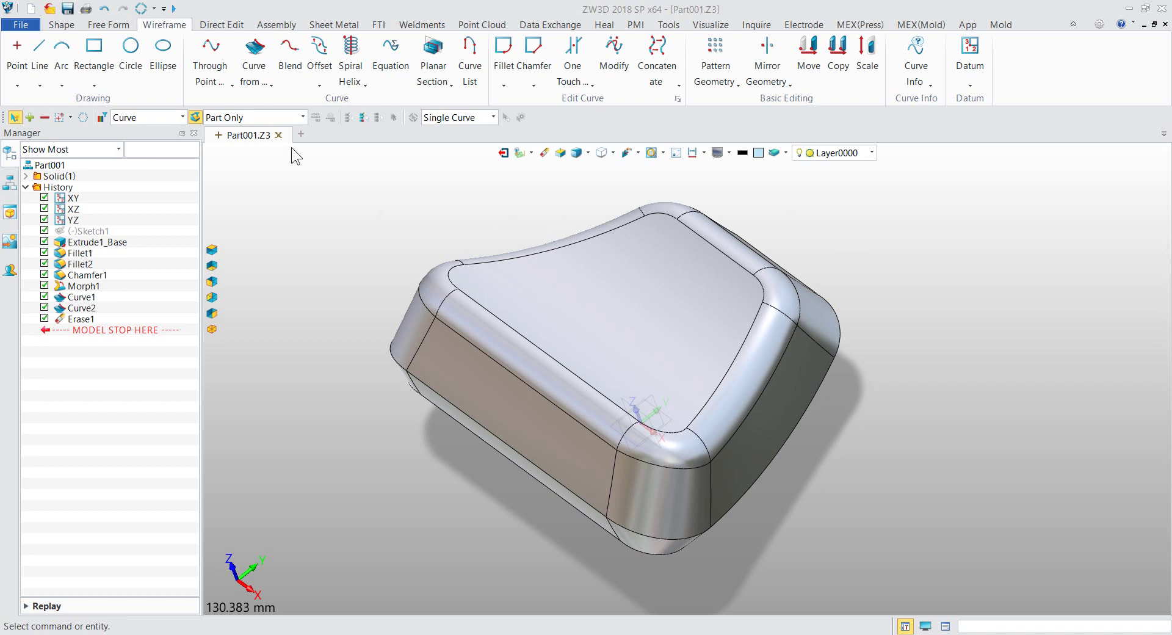
- Start Wireframe's Curve from Edge command on Part001
{"action": "left_click", "coordinate": [263, 53]}
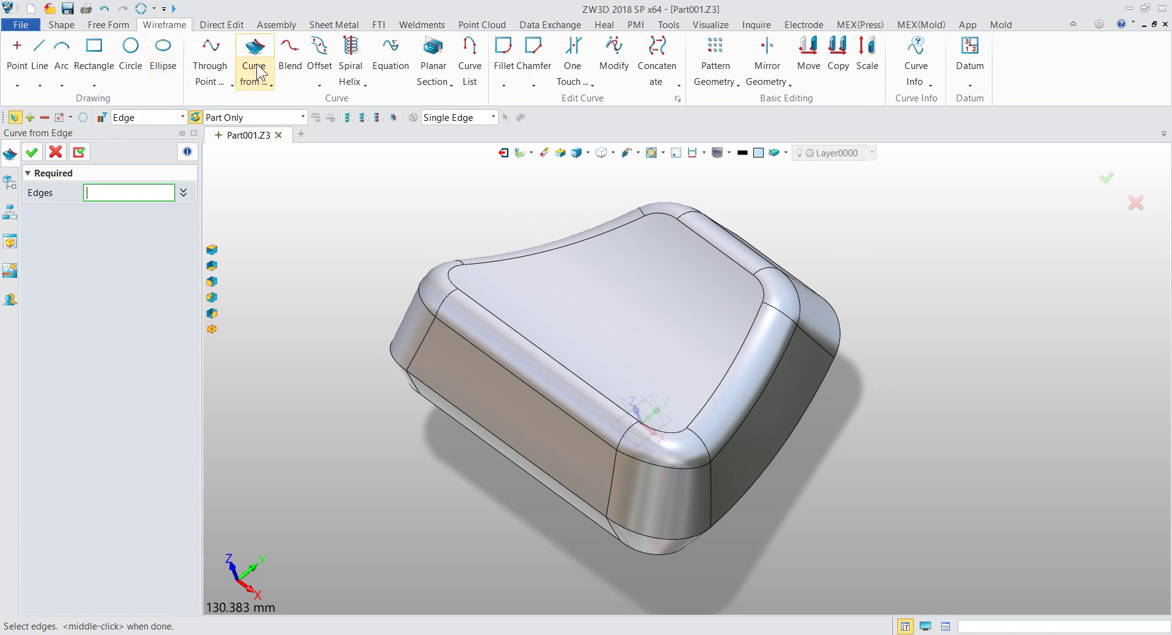
- Extract the whole top-face edge loop as a new curve
{"action": "left_click", "coordinate": [492, 314]}
{"action": "left_click", "coordinate": [493, 313]}
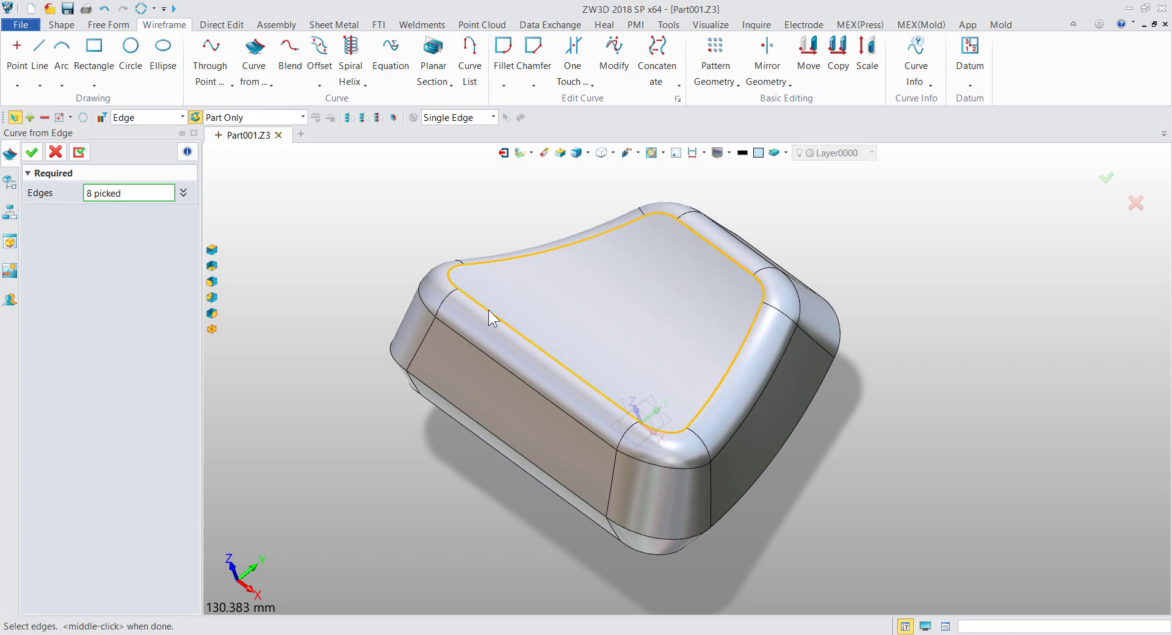
{"action": "left_click", "coordinate": [1106, 178]}
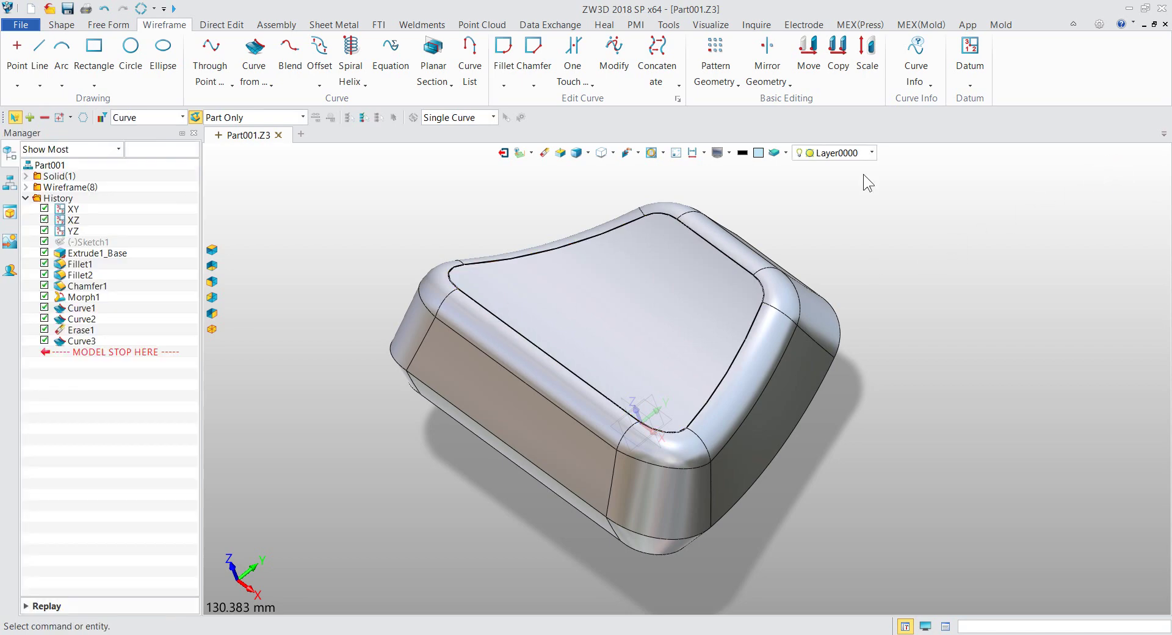
- Give the new curve blue colour, dash-dot style and a new line width
{"action": "left_click_drag", "start_coordinate": [299, 177], "coordinate": [871, 465]}
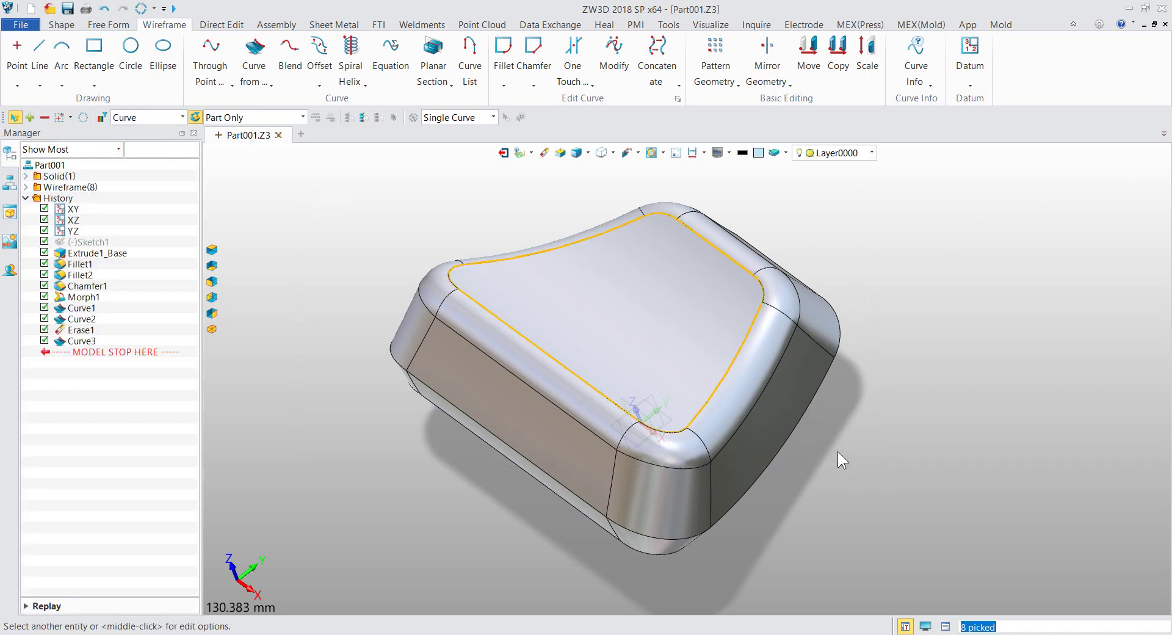
{"action": "right_click", "coordinate": [782, 208]}
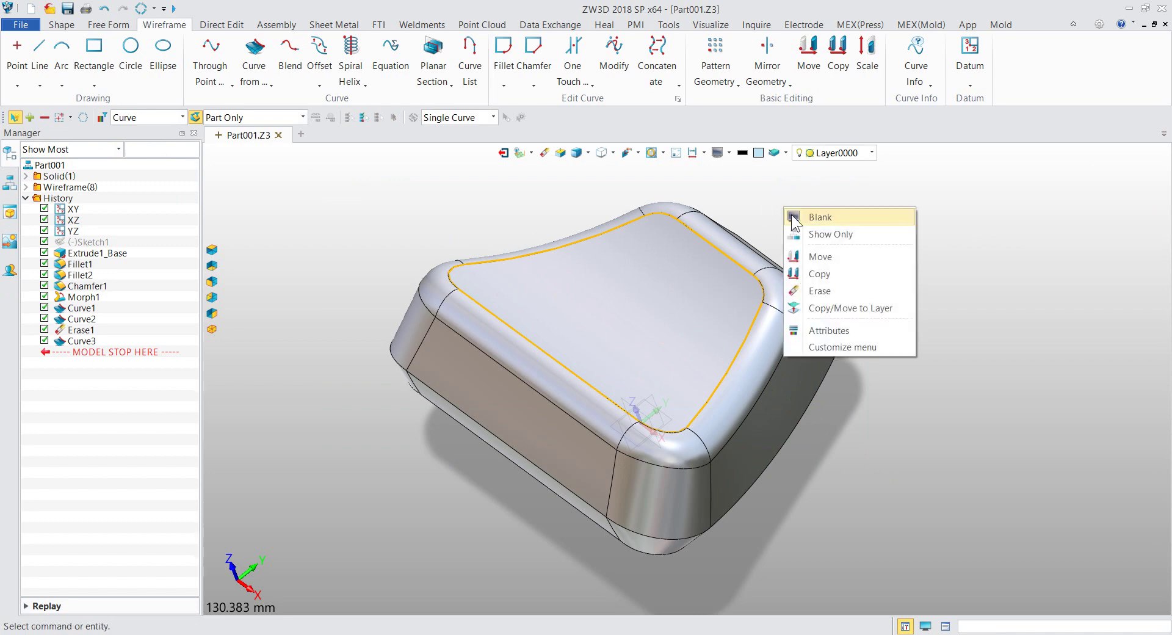
{"action": "left_click", "coordinate": [843, 328]}
{"action": "left_click", "coordinate": [1088, 186]}
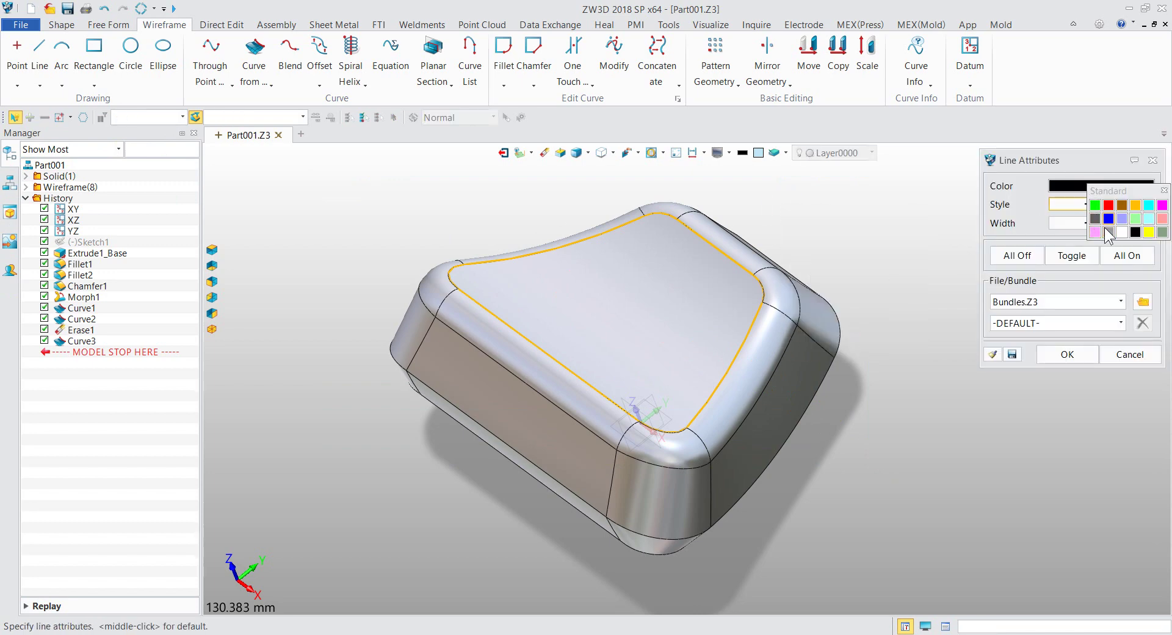
{"action": "left_click", "coordinate": [1108, 218]}
{"action": "left_click", "coordinate": [1103, 205]}
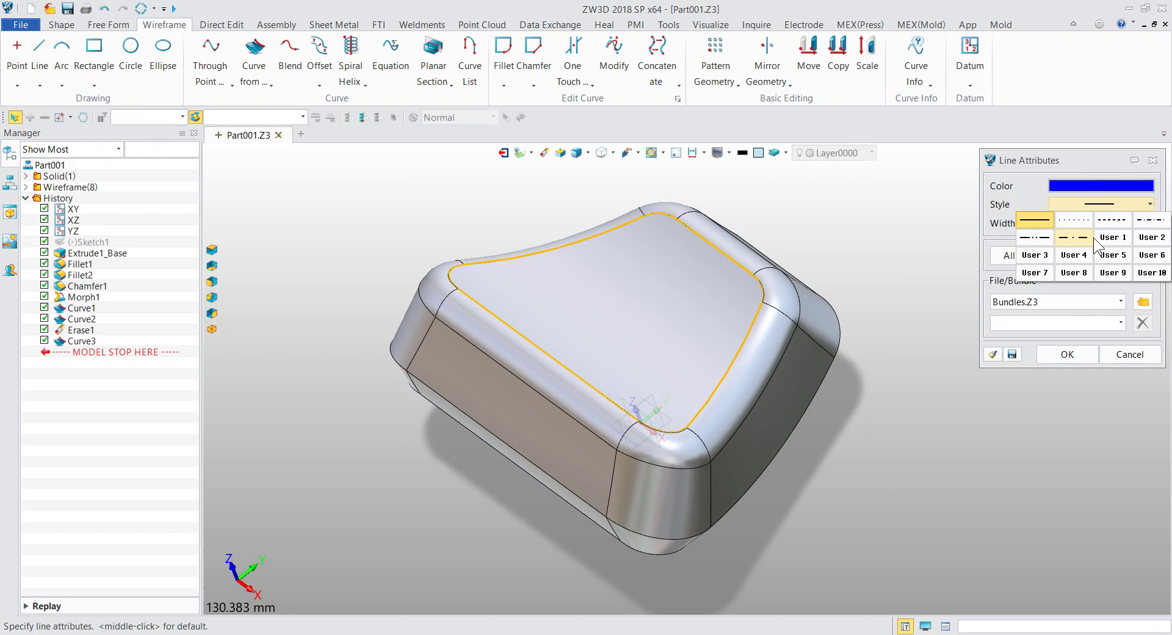
{"action": "left_click", "coordinate": [1035, 237]}
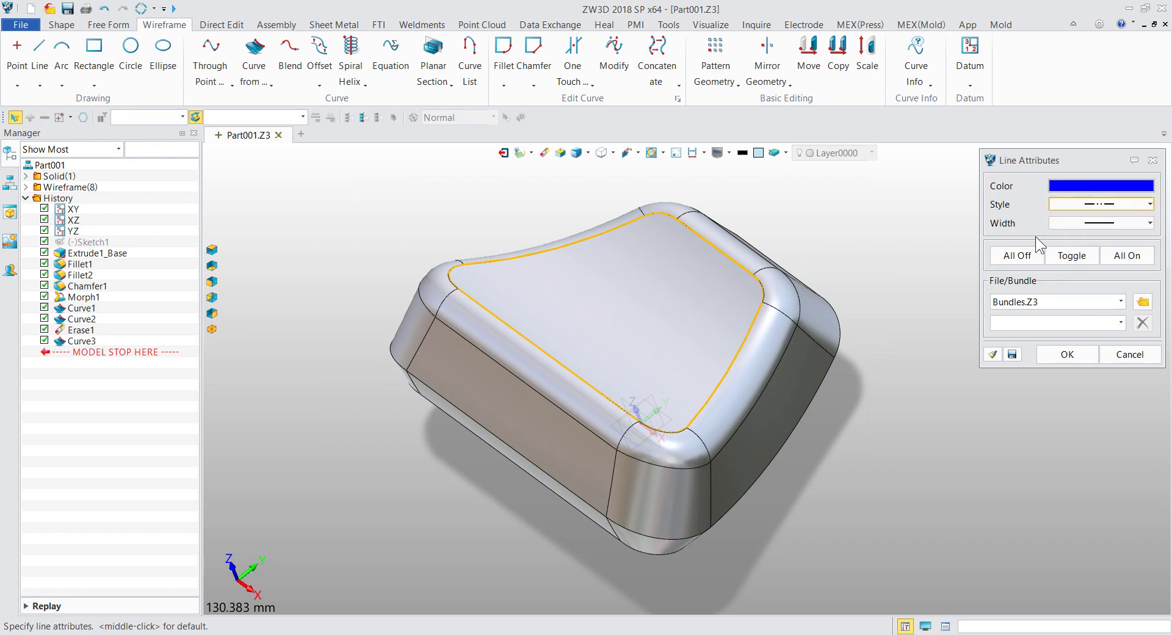
{"action": "left_click", "coordinate": [1090, 222]}
{"action": "left_click", "coordinate": [1098, 275]}
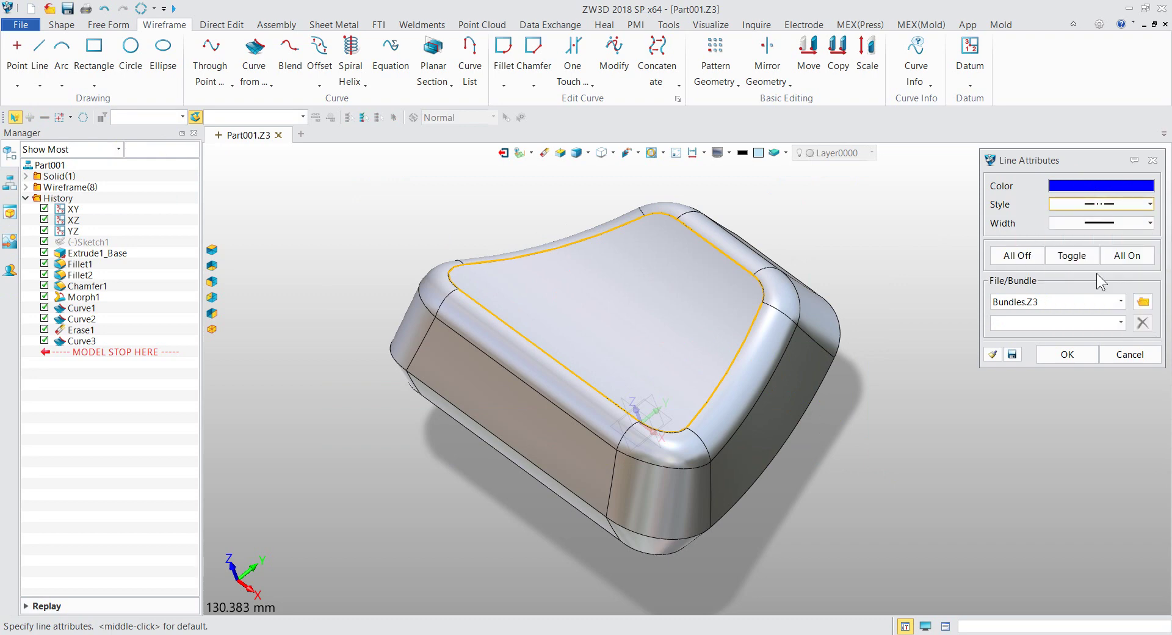
{"action": "left_click", "coordinate": [1062, 357]}
{"action": "scroll", "coordinate": [749, 345], "scroll_direction": "up", "scroll_amount": 3}
{"action": "scroll", "coordinate": [748, 330], "scroll_direction": "up", "scroll_amount": 2}
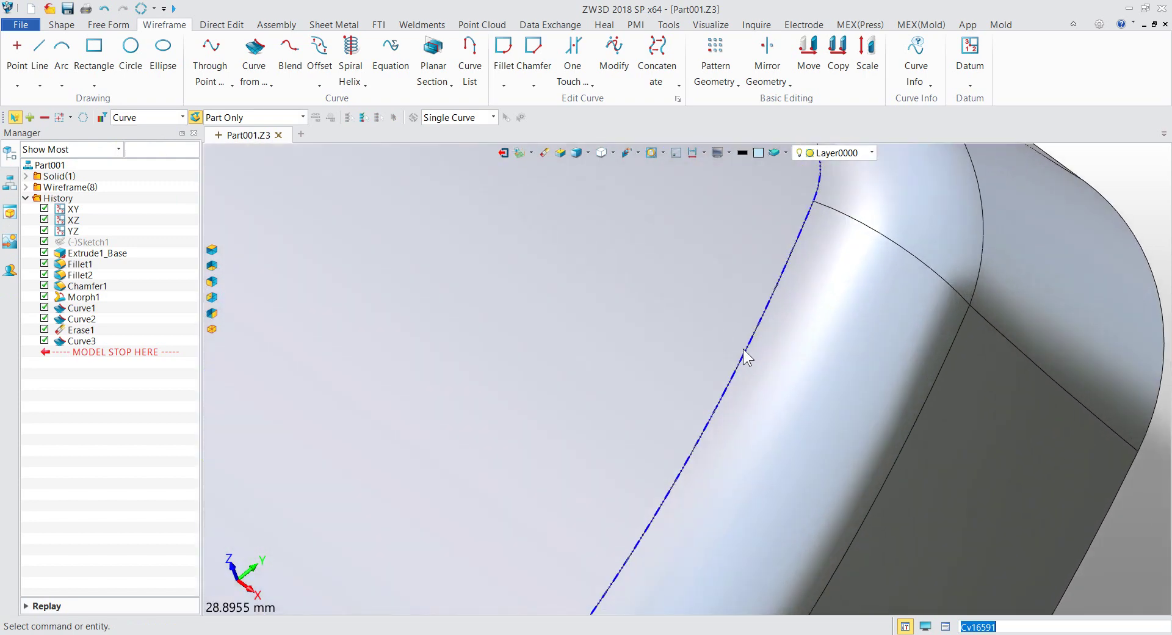
{"action": "scroll", "coordinate": [748, 329], "scroll_direction": "down", "scroll_amount": 5}
- Create a 2D drawing sheet of the part using the A4_H(JIS) template
{"action": "left_click", "coordinate": [799, 232]}
{"action": "right_click", "coordinate": [800, 232]}
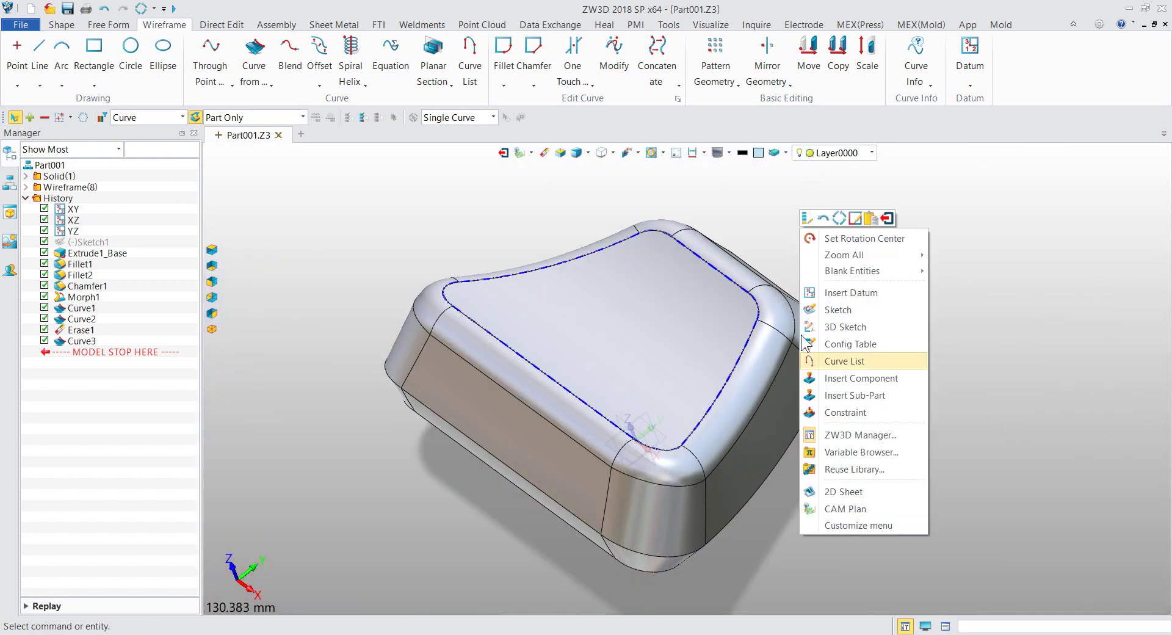
{"action": "left_click", "coordinate": [829, 491]}
{"action": "left_click_drag", "start_coordinate": [638, 287], "coordinate": [641, 397]}
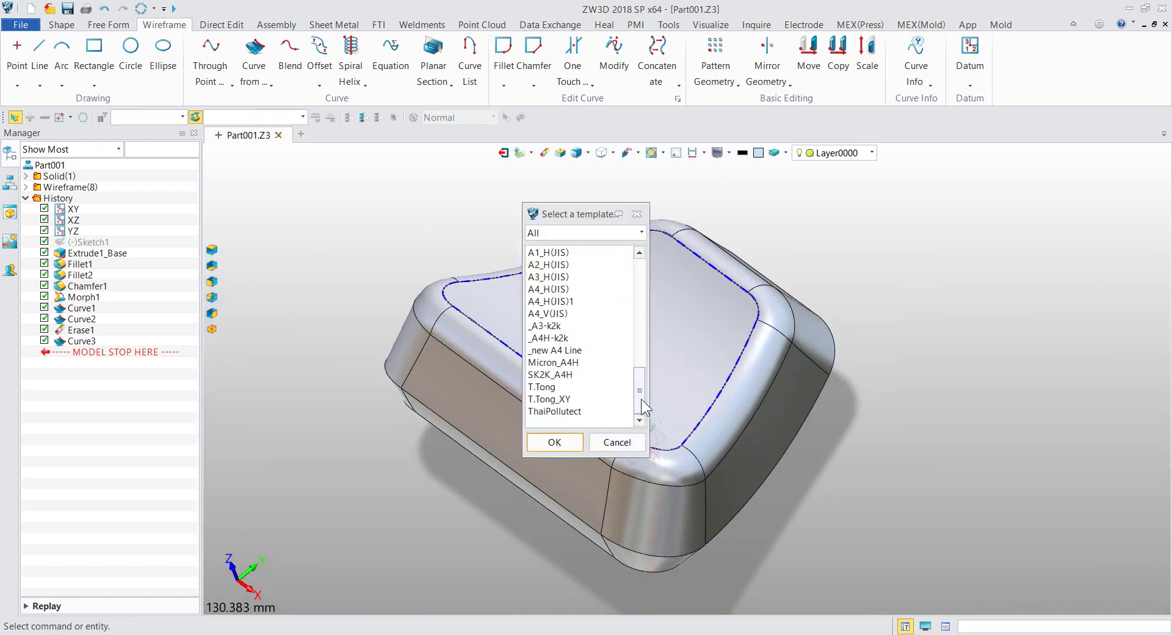
{"action": "left_click", "coordinate": [559, 316]}
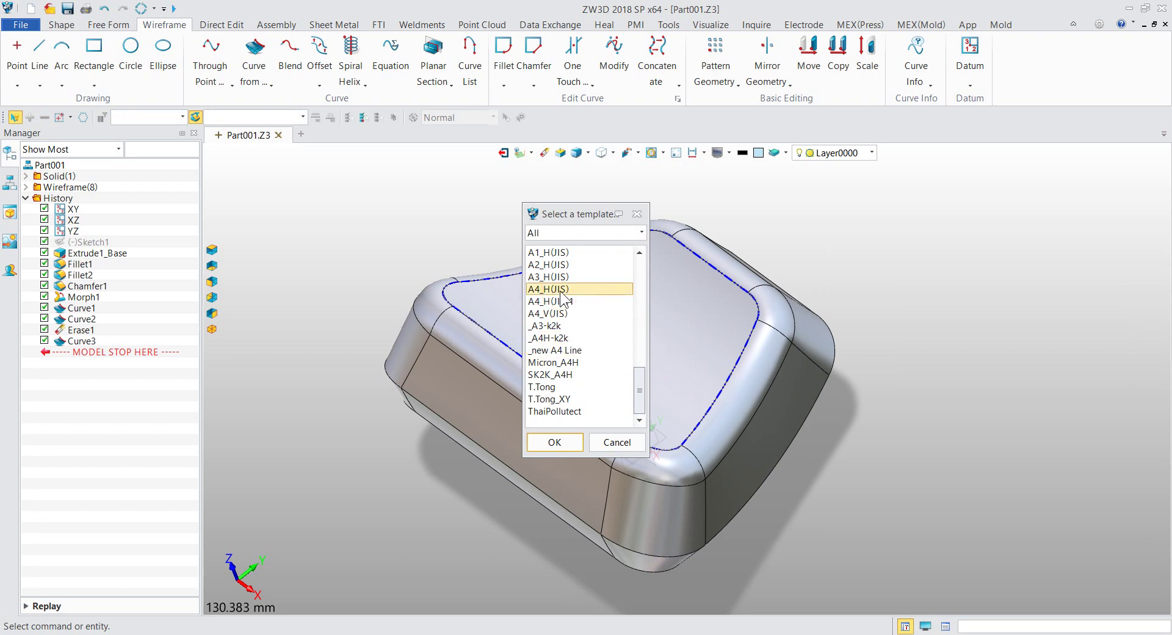
{"action": "left_click", "coordinate": [555, 441]}
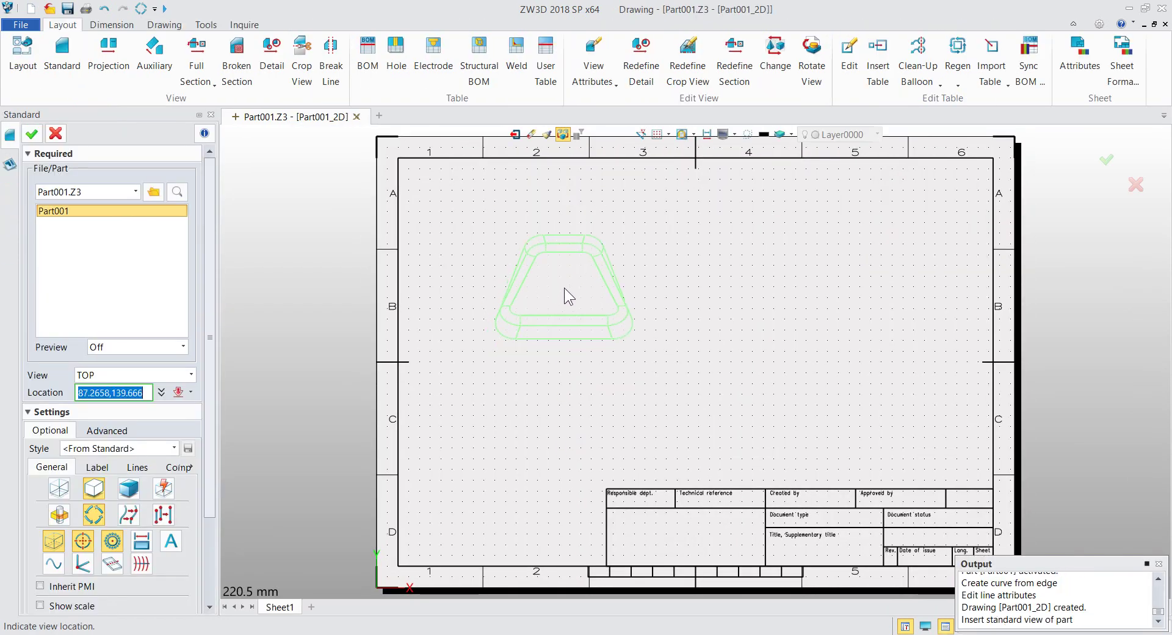
- Place the top view upper left, front view below it and side view to its right
{"action": "left_click", "coordinate": [557, 262]}
{"action": "left_click", "coordinate": [572, 418]}
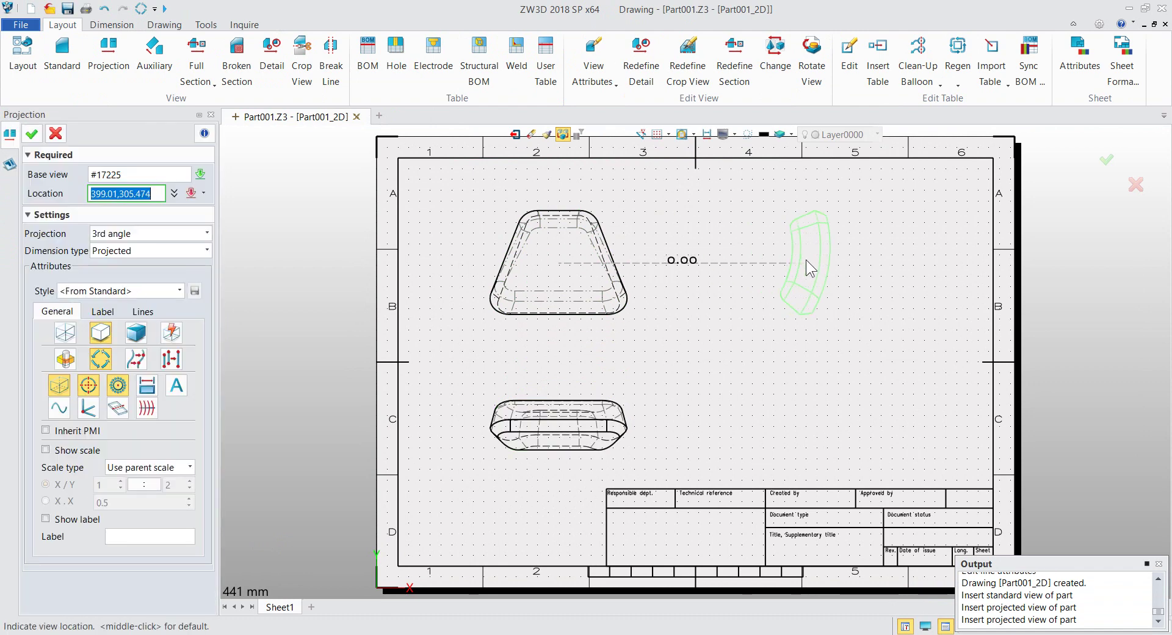
{"action": "left_click", "coordinate": [814, 259]}
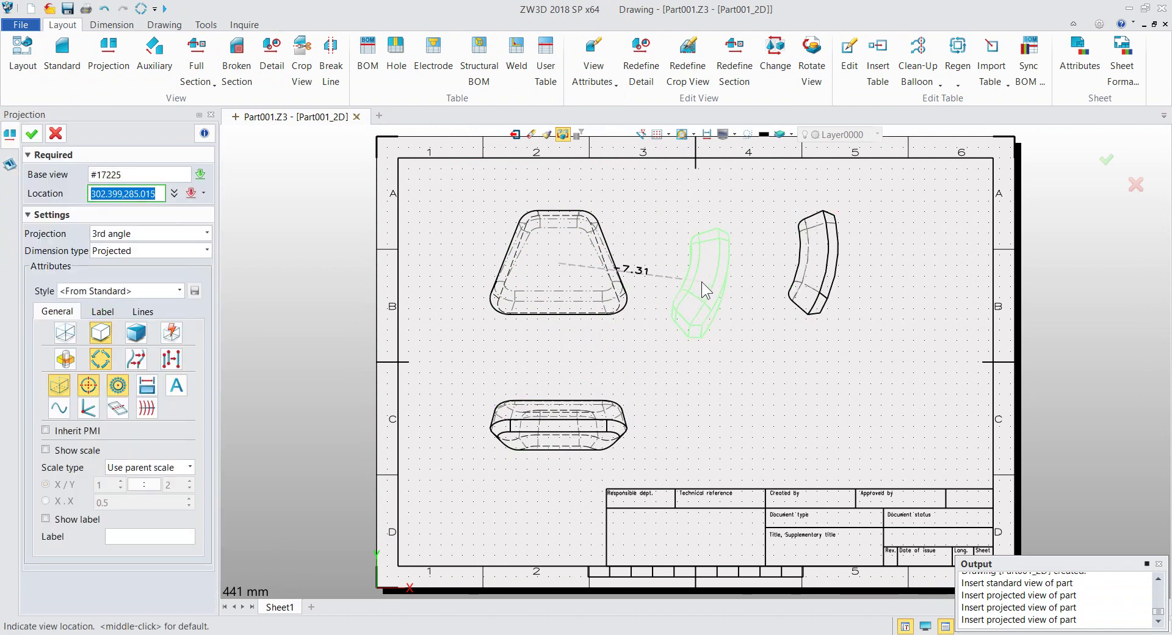
{"action": "middle_click", "coordinate": [466, 273]}
- Add an isometric standard view at the sheet's lower right
{"action": "left_click", "coordinate": [61, 61]}
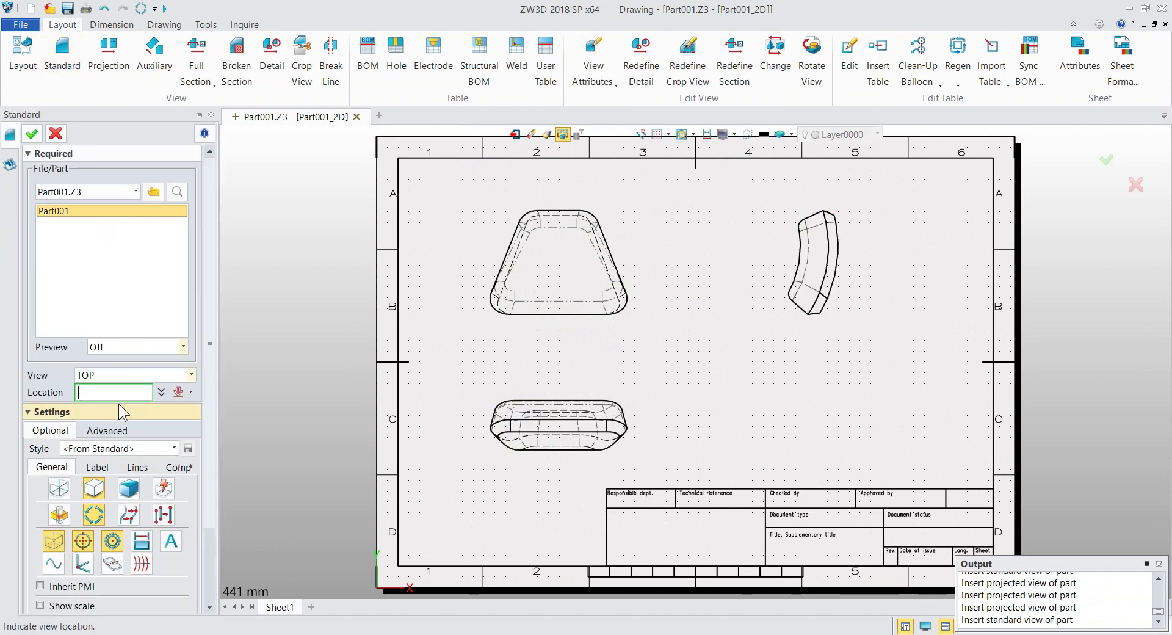
{"action": "left_click", "coordinate": [191, 374]}
{"action": "left_click", "coordinate": [142, 463]}
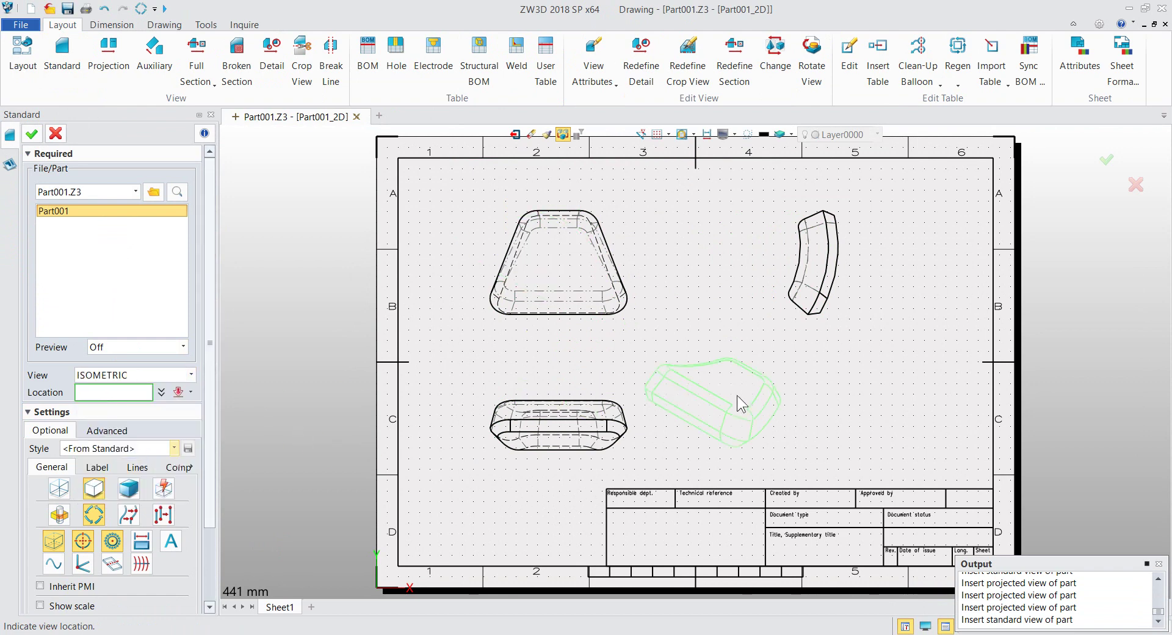
{"action": "left_click", "coordinate": [847, 397]}
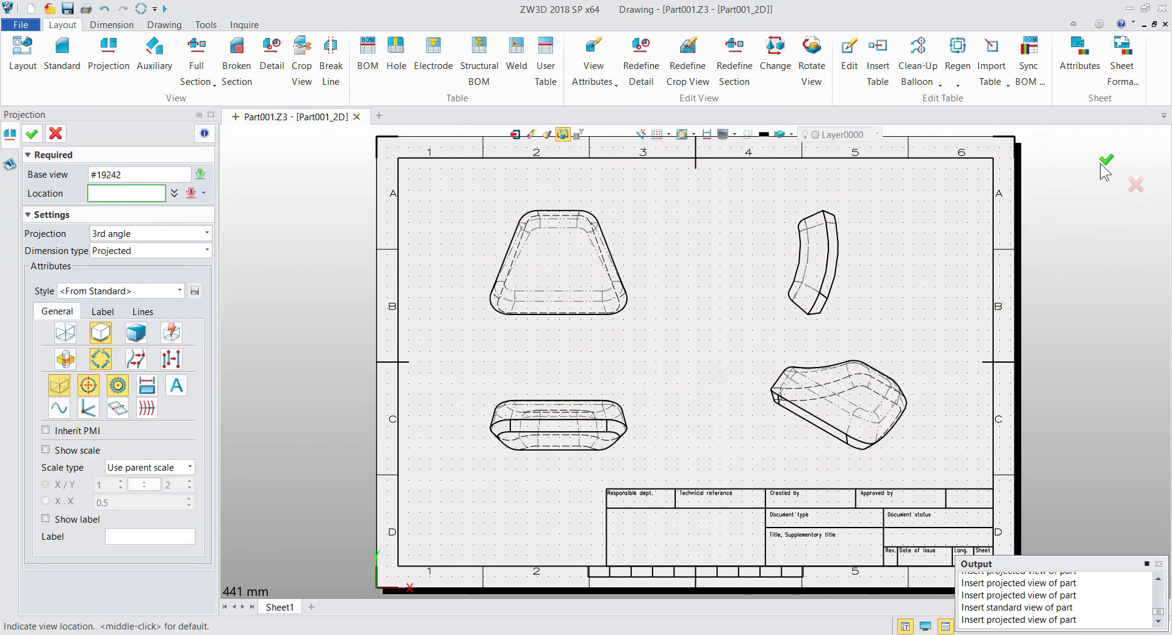
{"action": "middle_click", "coordinate": [1102, 177]}
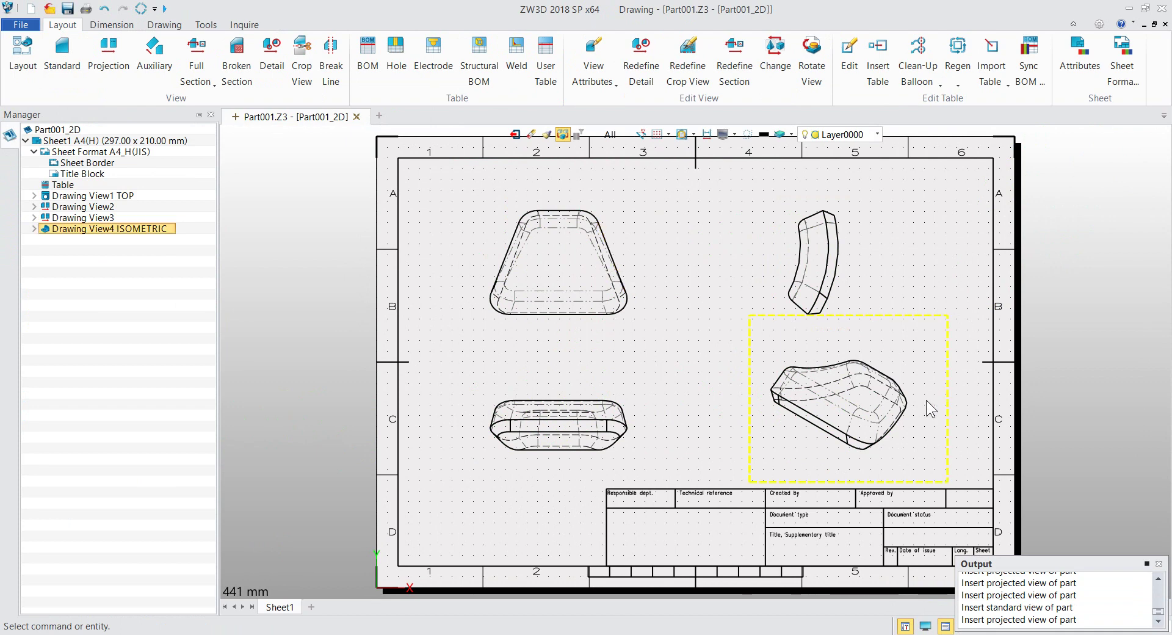
- In the isometric view's line attributes, set Visible 3D Curves to blue
{"action": "scroll", "coordinate": [930, 408], "scroll_direction": "up", "scroll_amount": 1}
{"action": "double_click", "coordinate": [914, 324]}
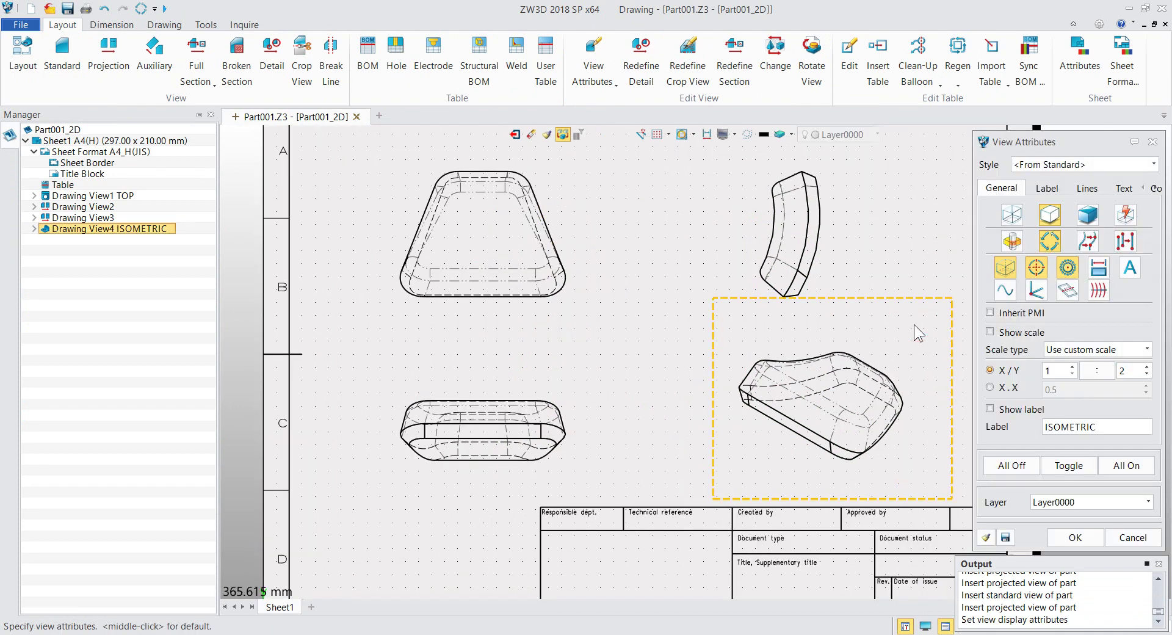
{"action": "left_click", "coordinate": [1086, 188]}
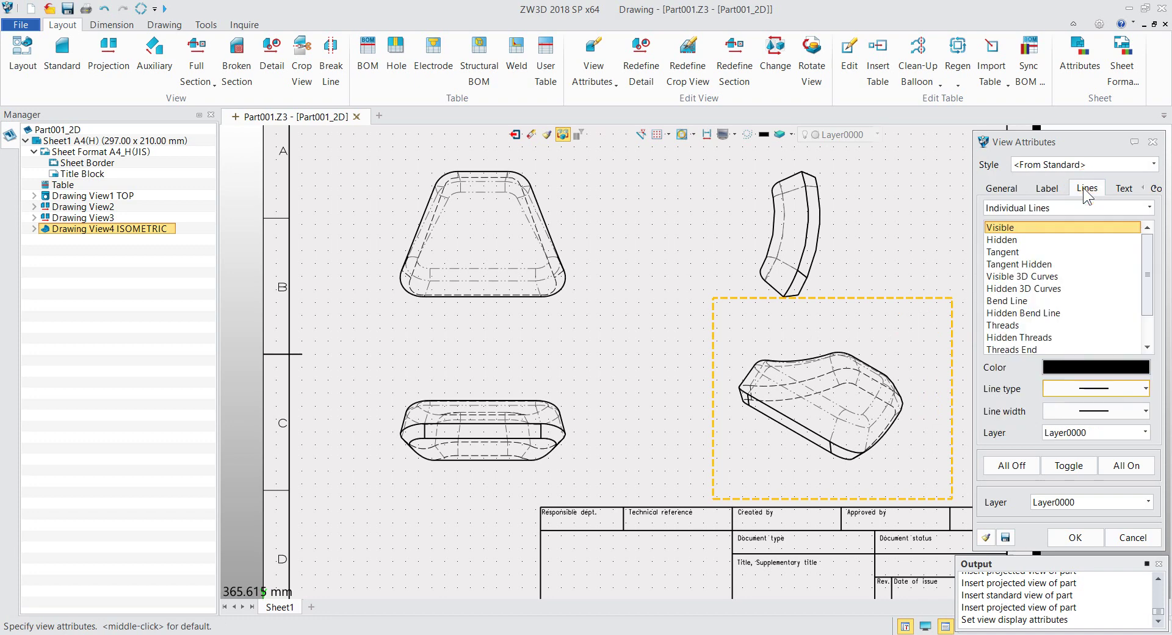
{"action": "left_click", "coordinate": [1023, 278]}
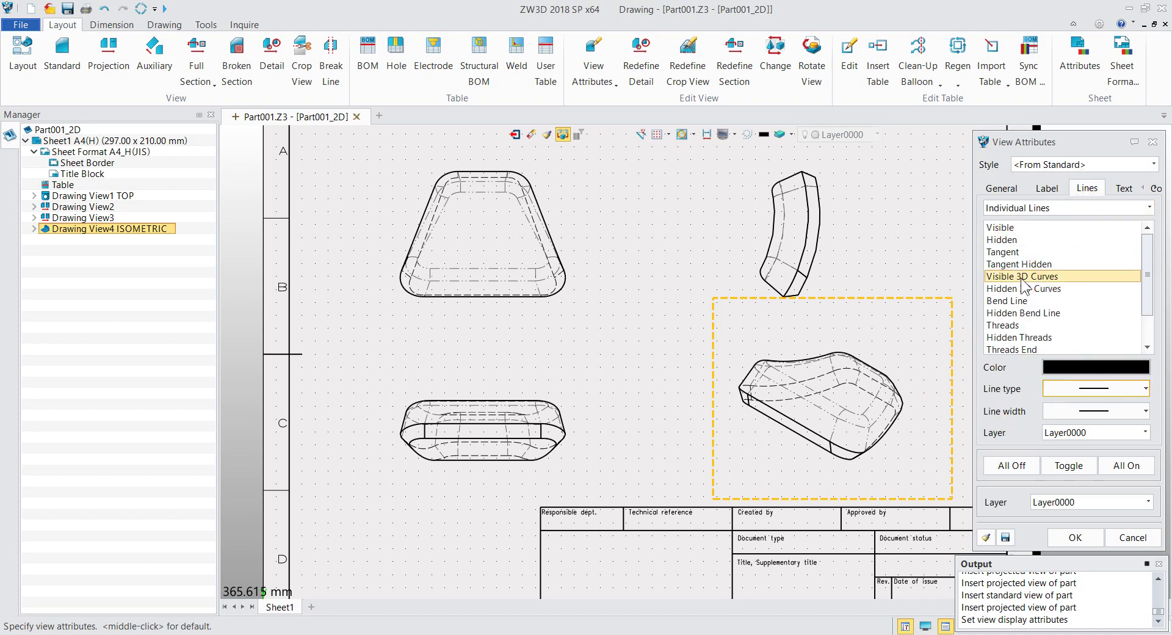
{"action": "left_click", "coordinate": [1071, 367]}
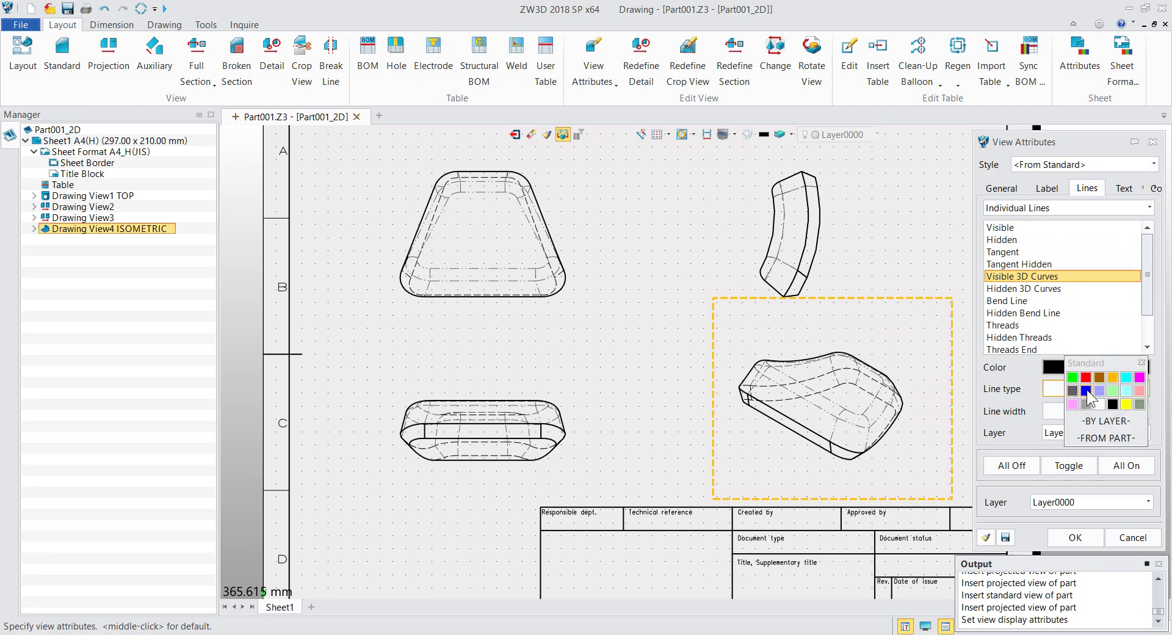
{"action": "left_click", "coordinate": [1087, 402]}
- Set Visible 3D Curves colour to -FROM PART- with dash-dot line type, and apply
{"action": "left_click", "coordinate": [1087, 410]}
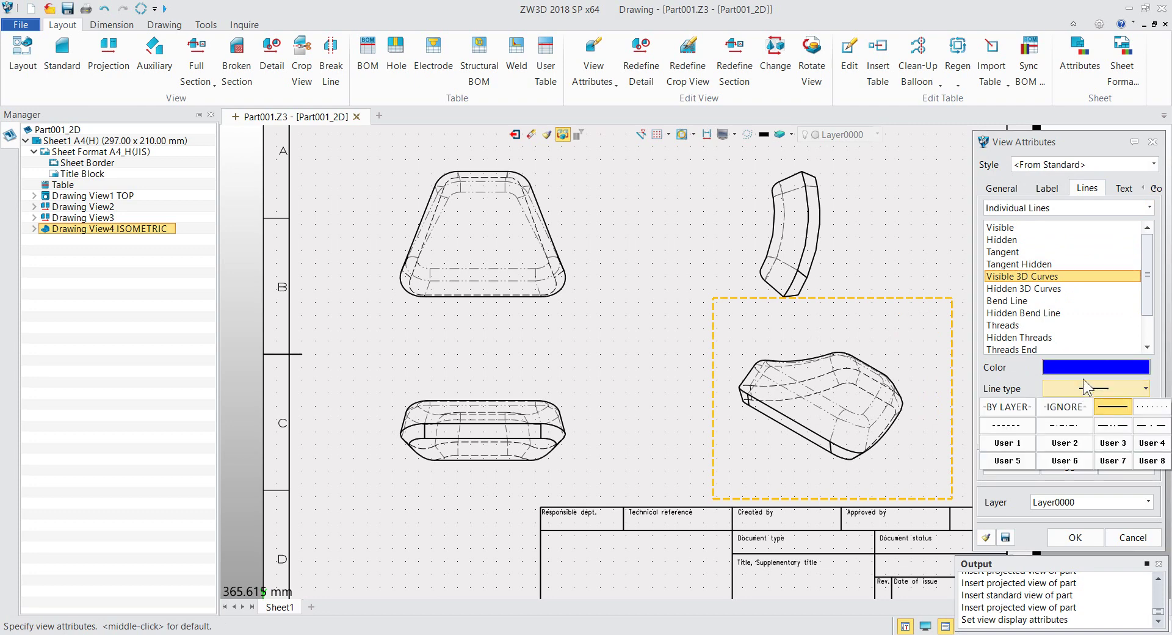
{"action": "left_click", "coordinate": [1083, 368]}
{"action": "left_click", "coordinate": [1119, 433]}
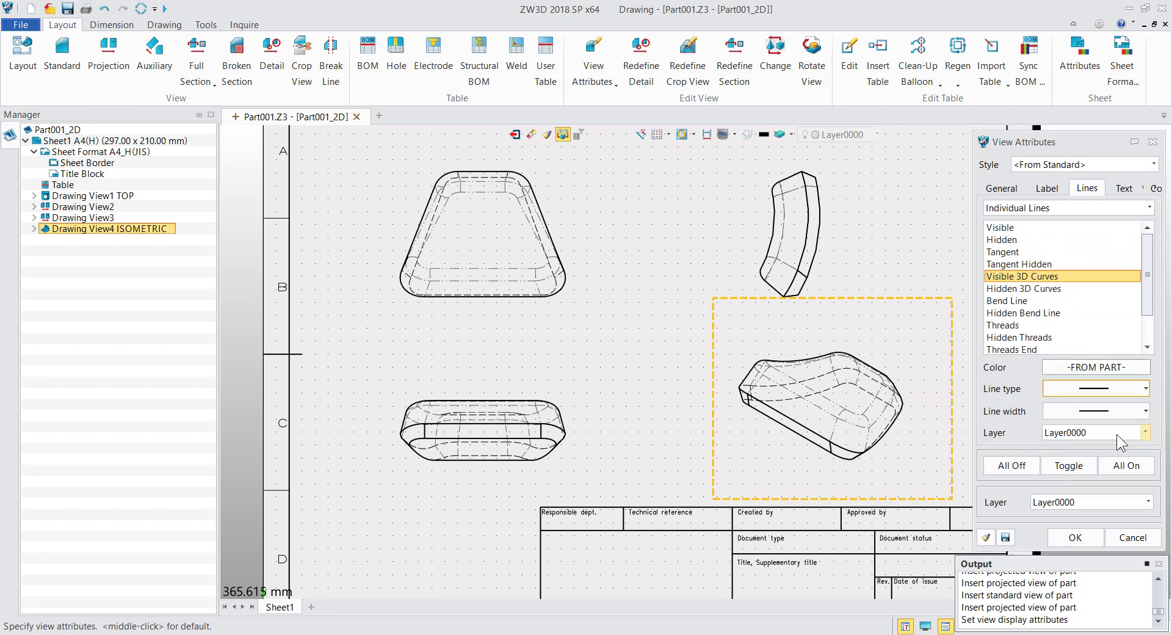
{"action": "left_click", "coordinate": [1093, 389]}
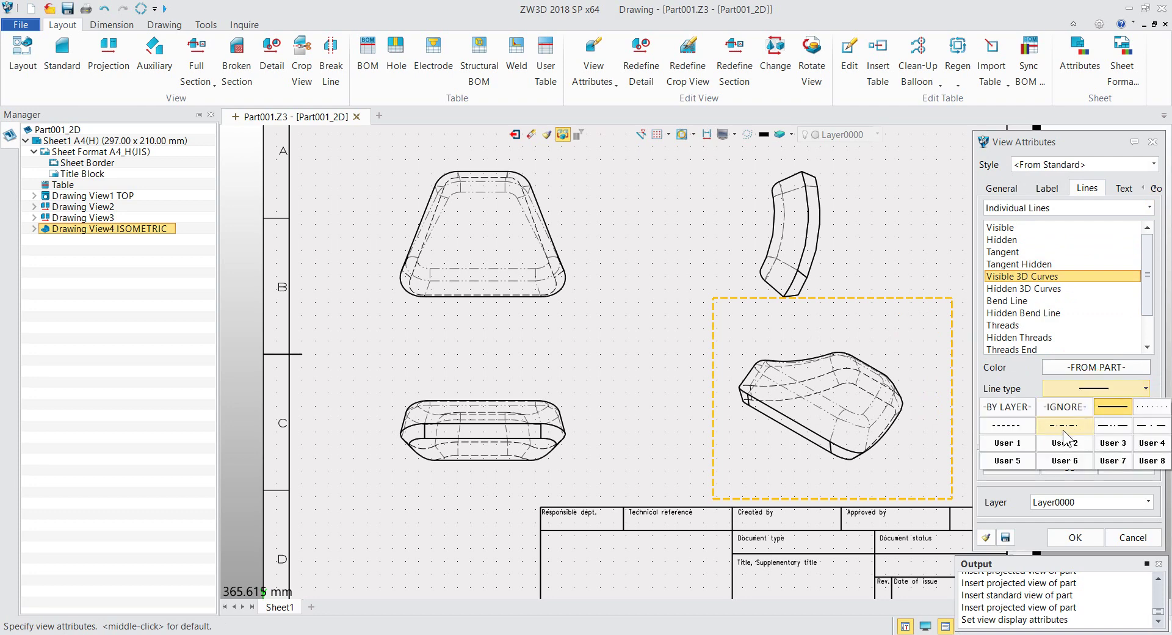
{"action": "left_click", "coordinate": [1111, 425]}
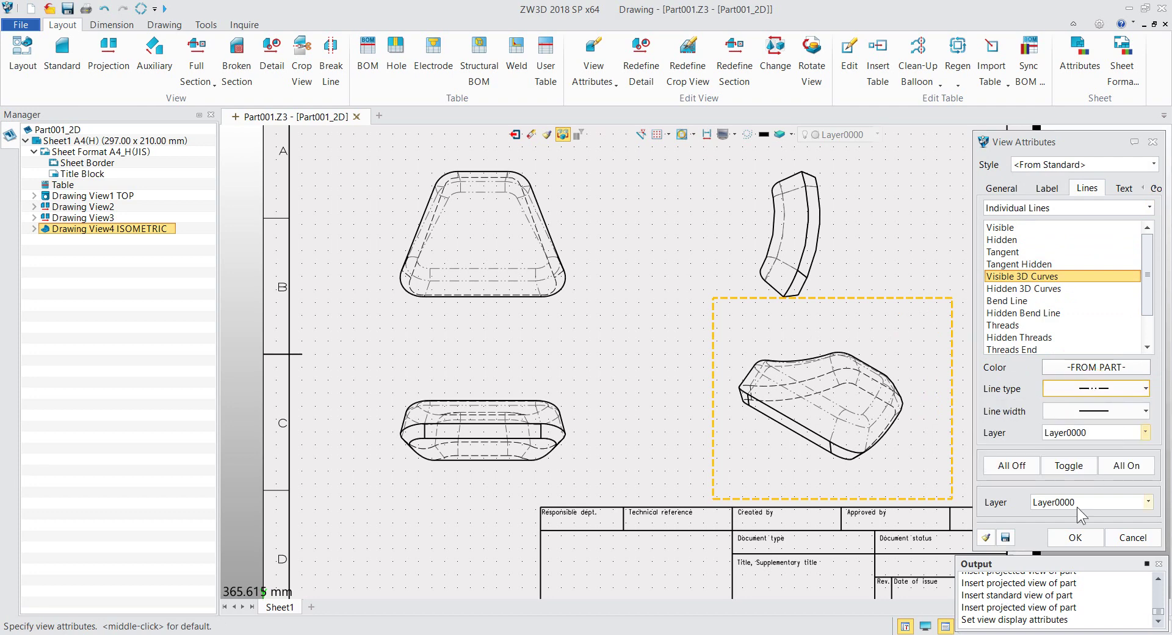
{"action": "left_click", "coordinate": [1074, 537]}
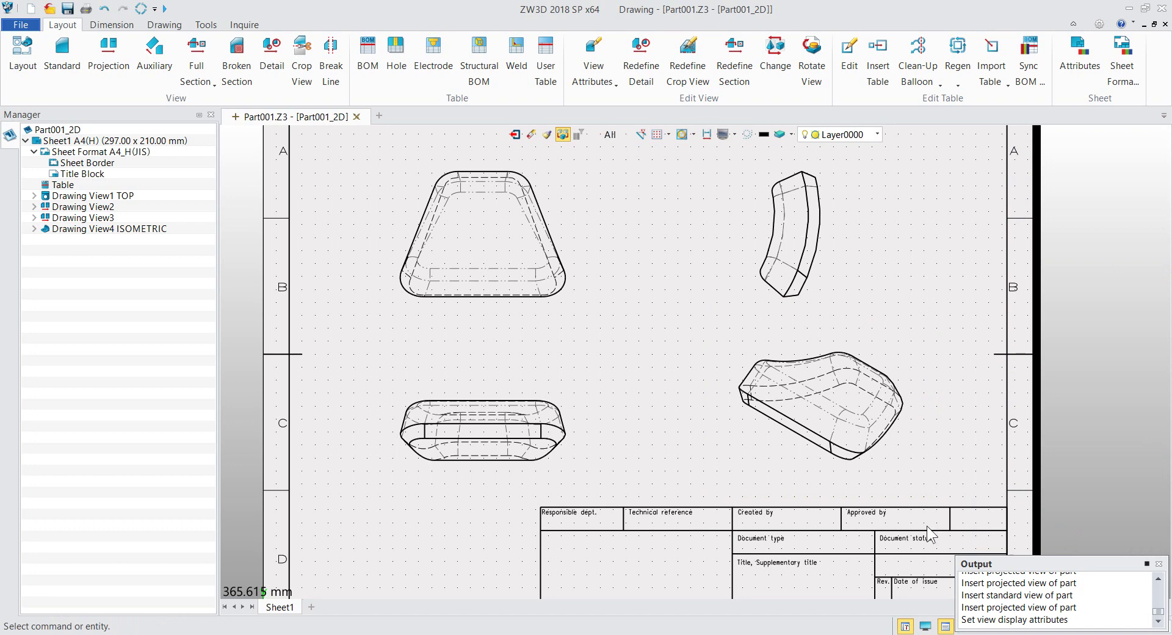
{"action": "double_click", "coordinate": [877, 336]}
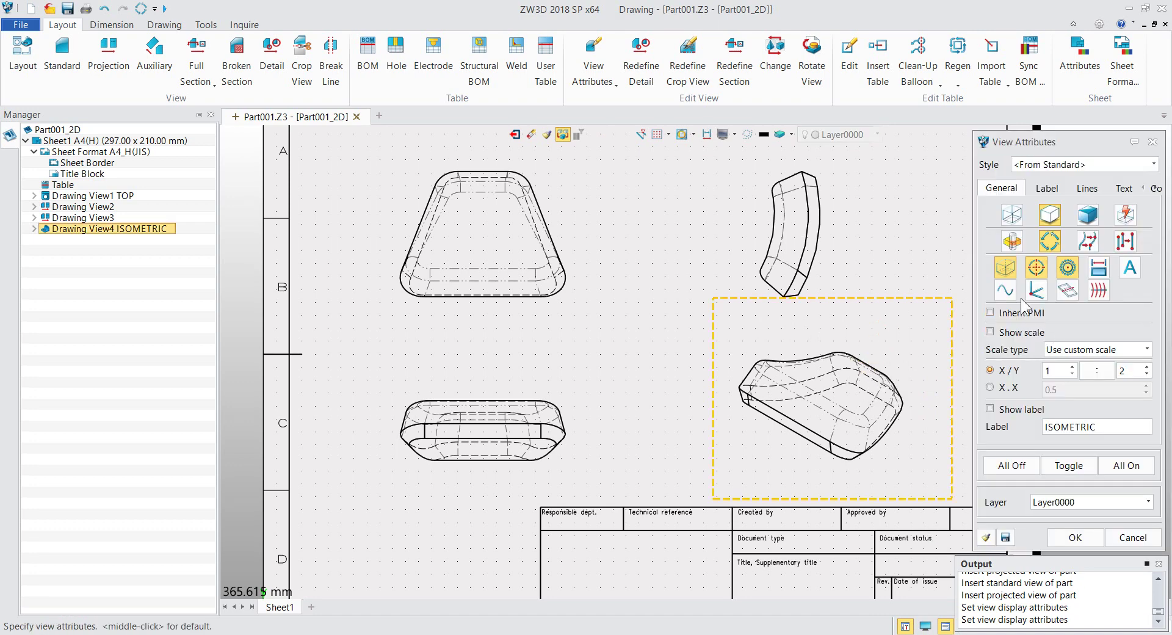
{"action": "left_click", "coordinate": [1005, 290]}
- Use Format Painter to copy the isometric view's style onto the top view
{"action": "left_click", "coordinate": [1066, 540]}
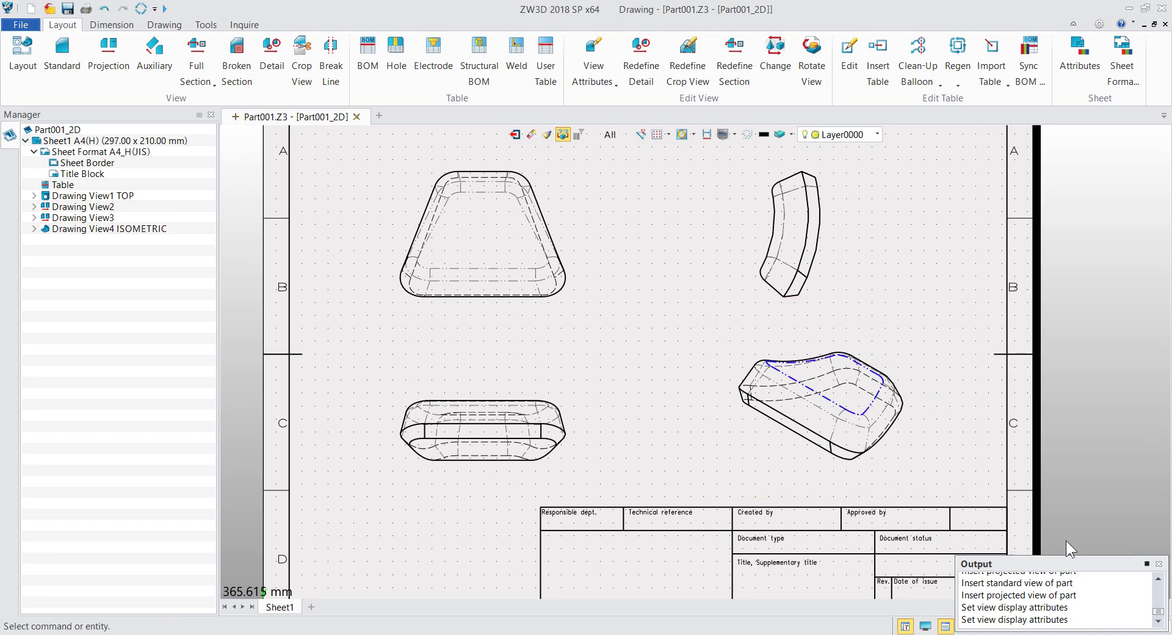
{"action": "scroll", "coordinate": [855, 397], "scroll_direction": "up", "scroll_amount": 3}
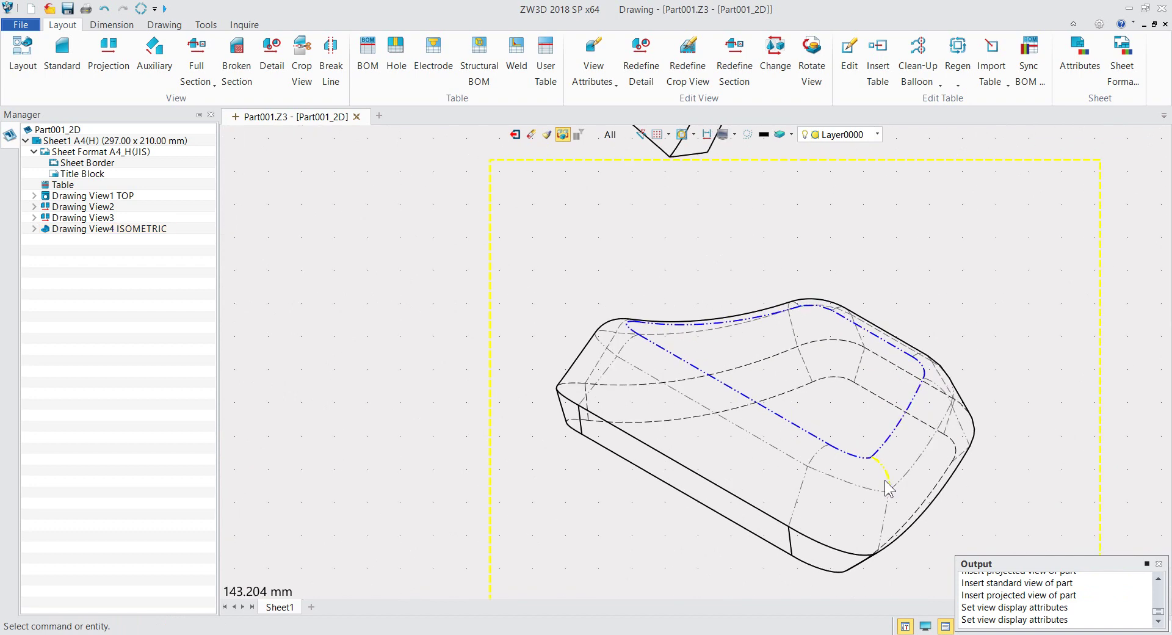
{"action": "scroll", "coordinate": [887, 487], "scroll_direction": "down", "scroll_amount": 3}
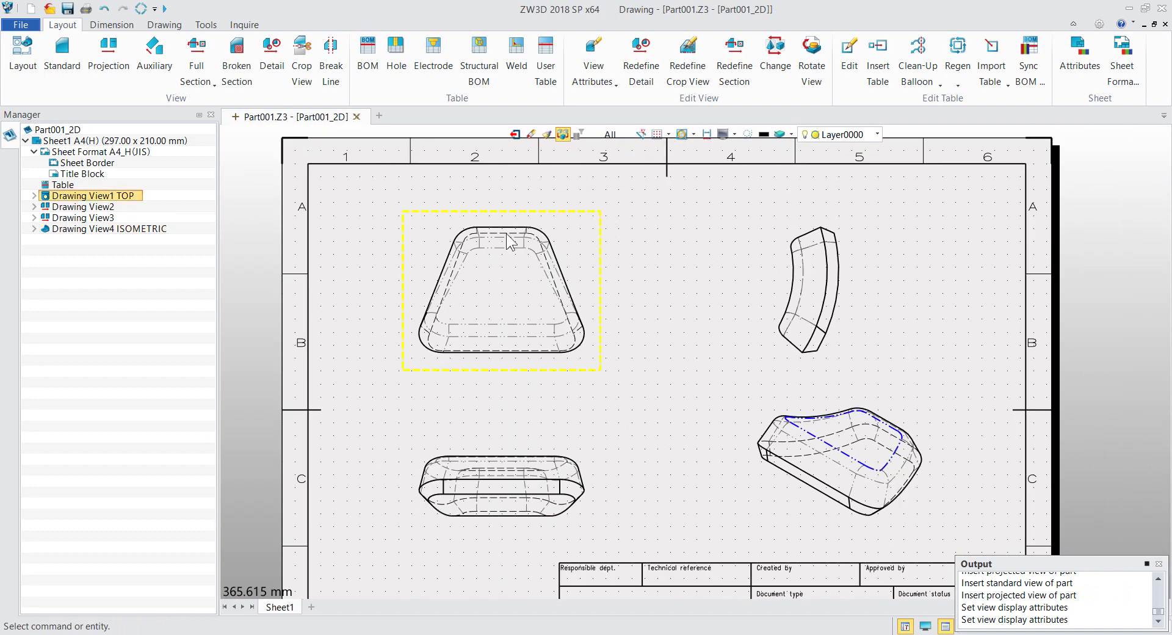
{"action": "left_click", "coordinate": [547, 134]}
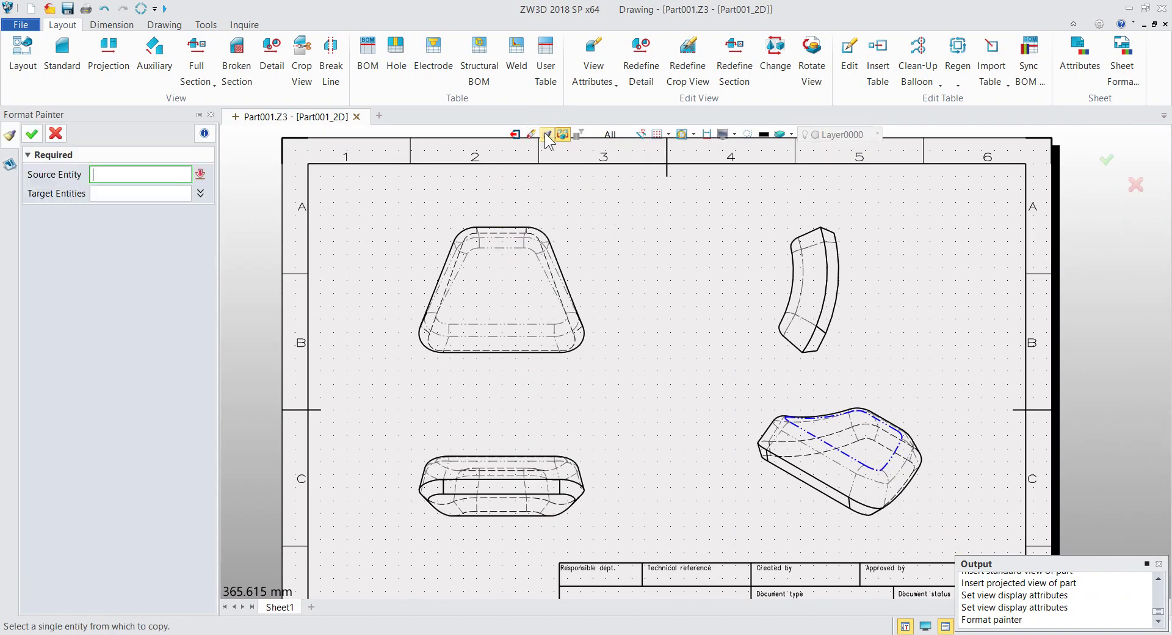
{"action": "left_click", "coordinate": [790, 403]}
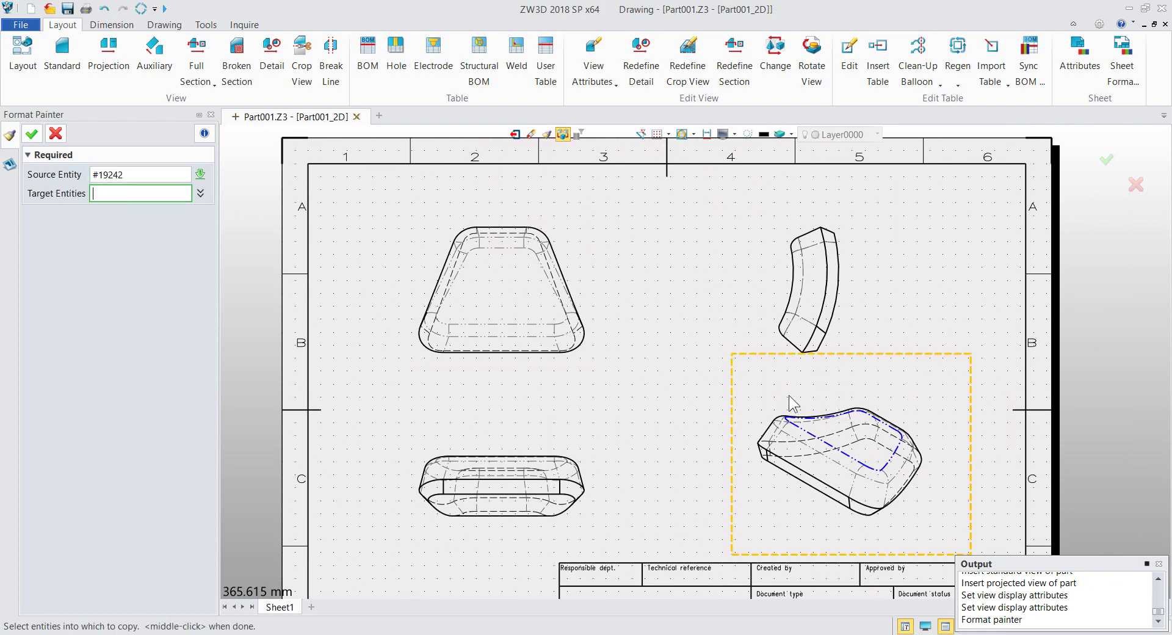
{"action": "left_click", "coordinate": [487, 279]}
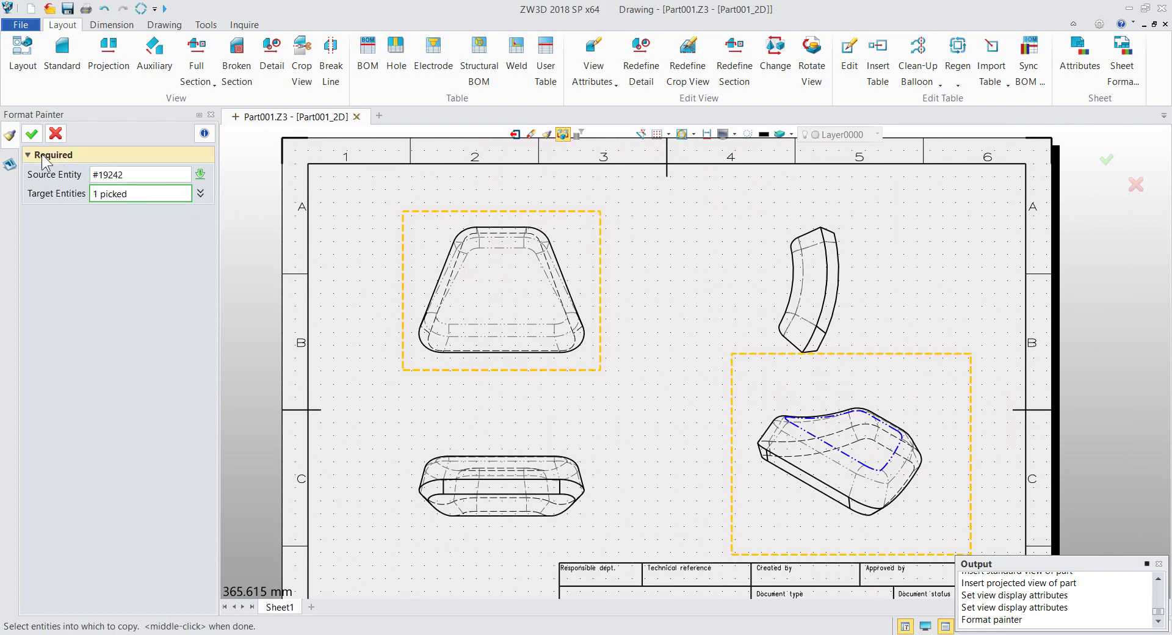
{"action": "left_click", "coordinate": [33, 136]}
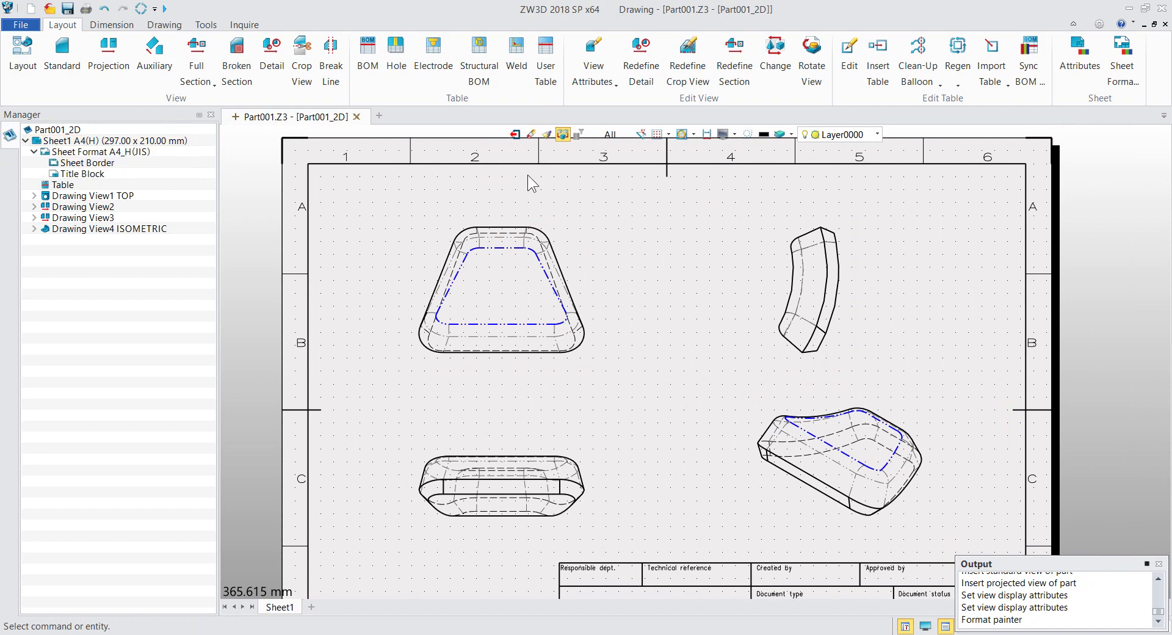
{"action": "scroll", "coordinate": [527, 174], "scroll_direction": "up", "scroll_amount": 3}
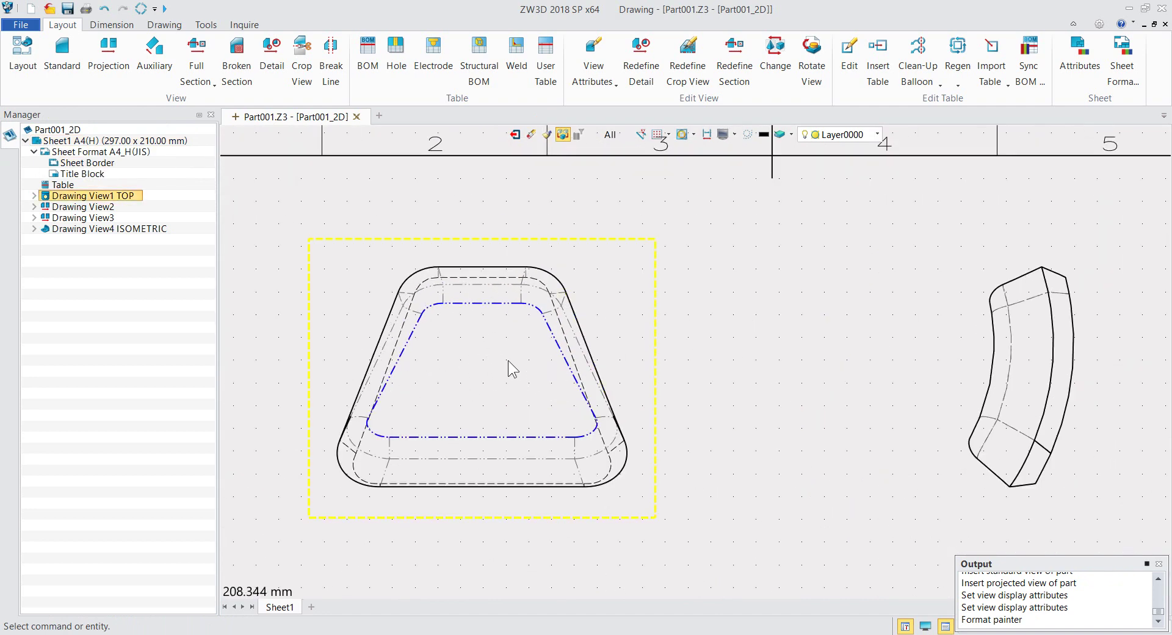
{"action": "scroll", "coordinate": [500, 250], "scroll_direction": "down", "scroll_amount": 2}
{"action": "scroll", "coordinate": [500, 248], "scroll_direction": "down", "scroll_amount": 2}
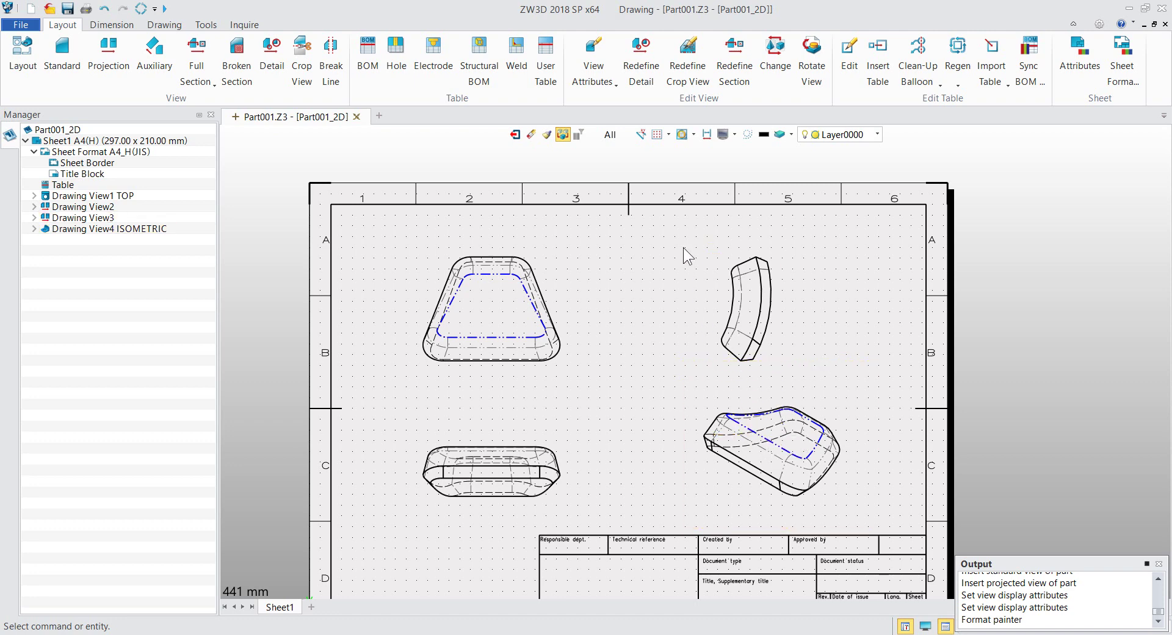
{"action": "scroll", "coordinate": [642, 230], "scroll_direction": "down", "scroll_amount": 2}
{"action": "scroll", "coordinate": [640, 288], "scroll_direction": "up", "scroll_amount": 1}
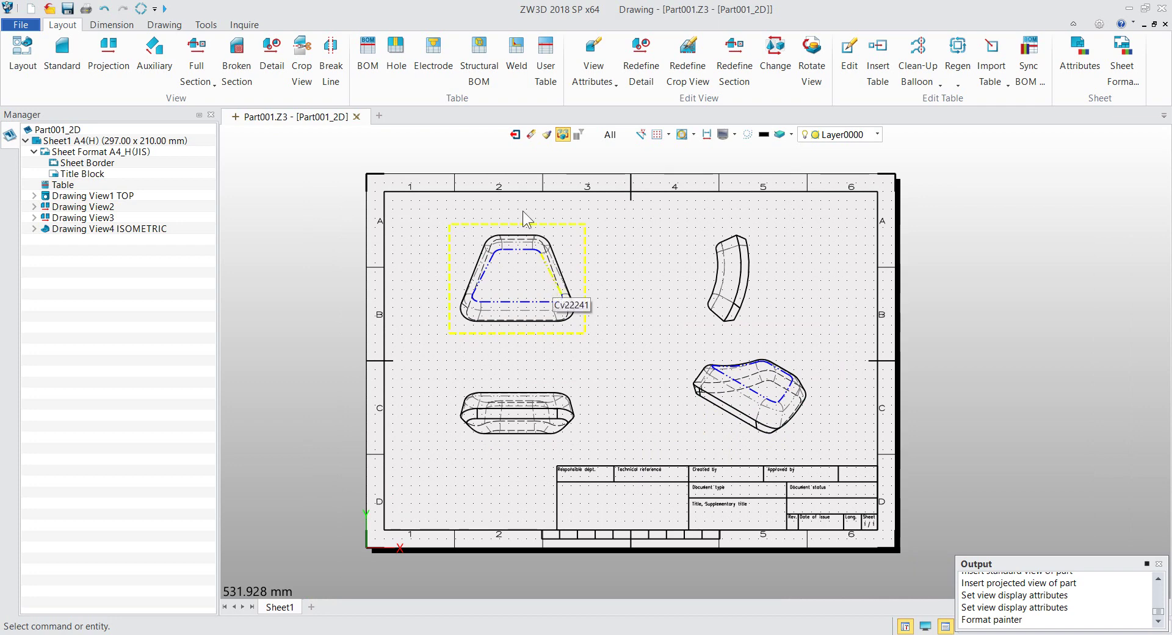
- Return to the file's Root and delete the Part001_2D drawing
{"action": "left_click", "coordinate": [512, 136]}
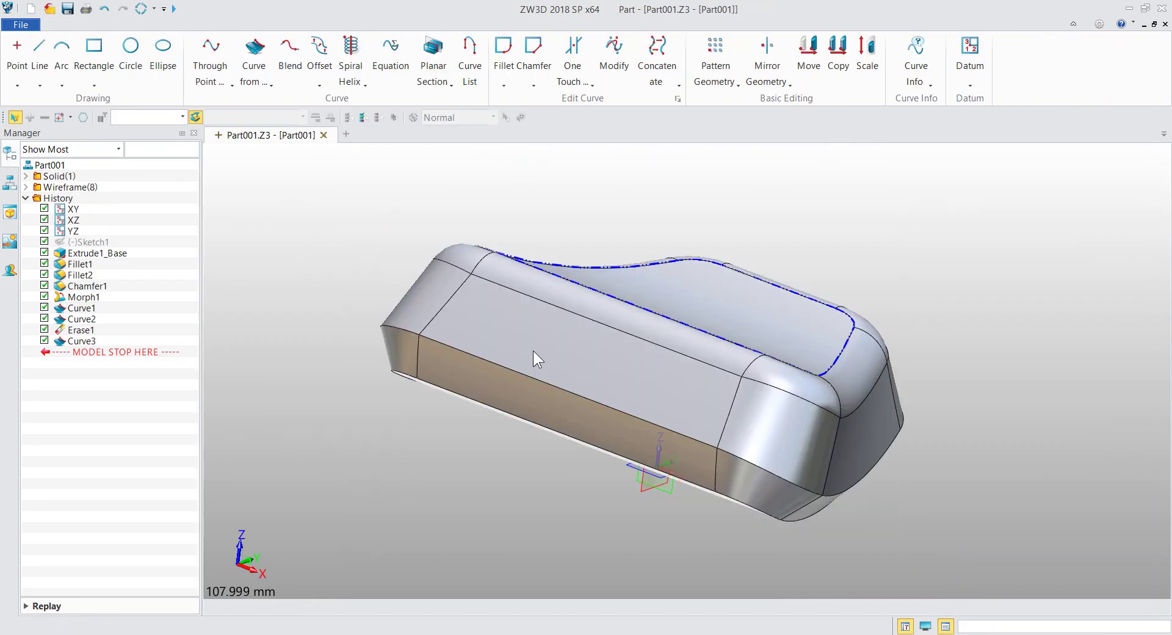
{"action": "left_click", "coordinate": [504, 154]}
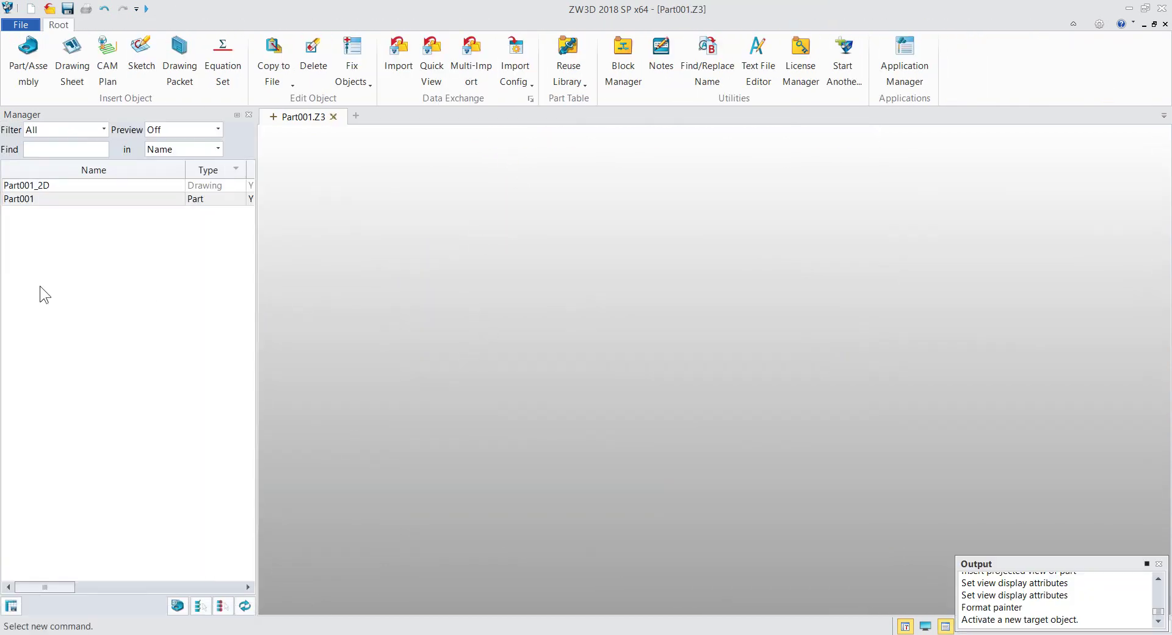
{"action": "left_click", "coordinate": [32, 185]}
{"action": "right_click", "coordinate": [32, 185]}
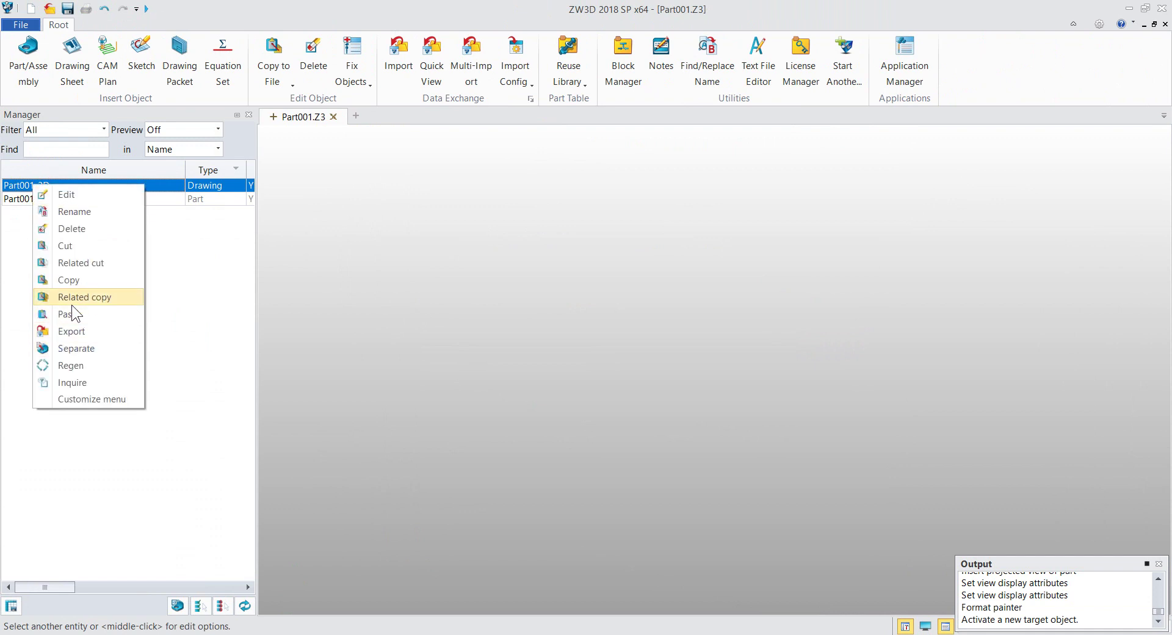
{"action": "left_click", "coordinate": [72, 229]}
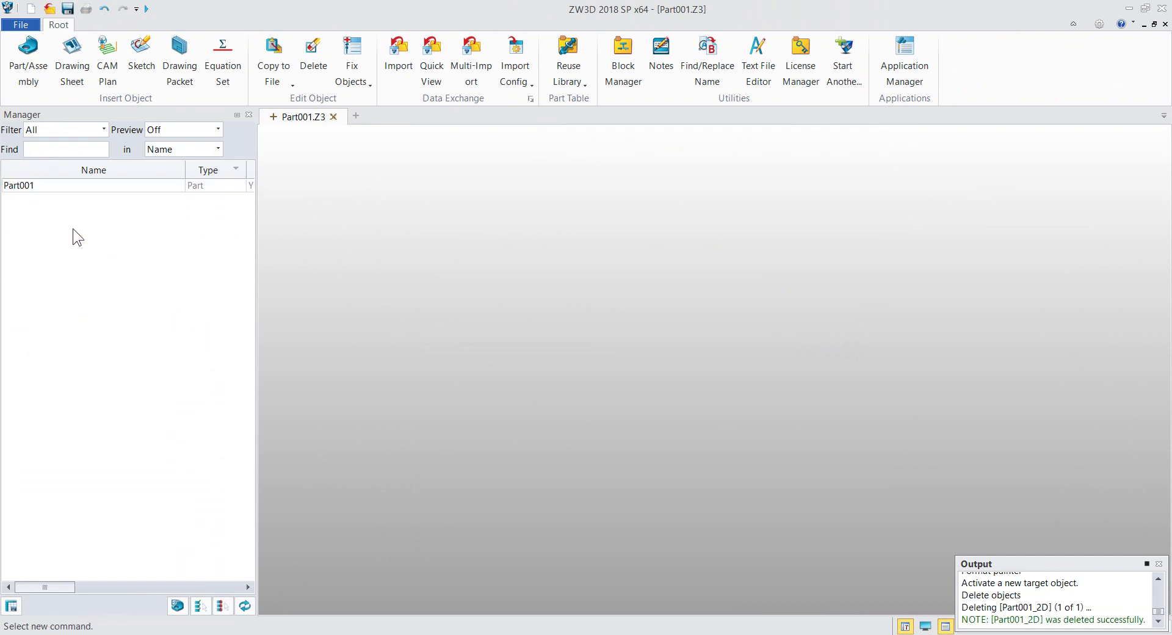
- Save the file, exit ZW3D, and select the ZW3D 2018 desktop shortcut
{"action": "left_click", "coordinate": [68, 10]}
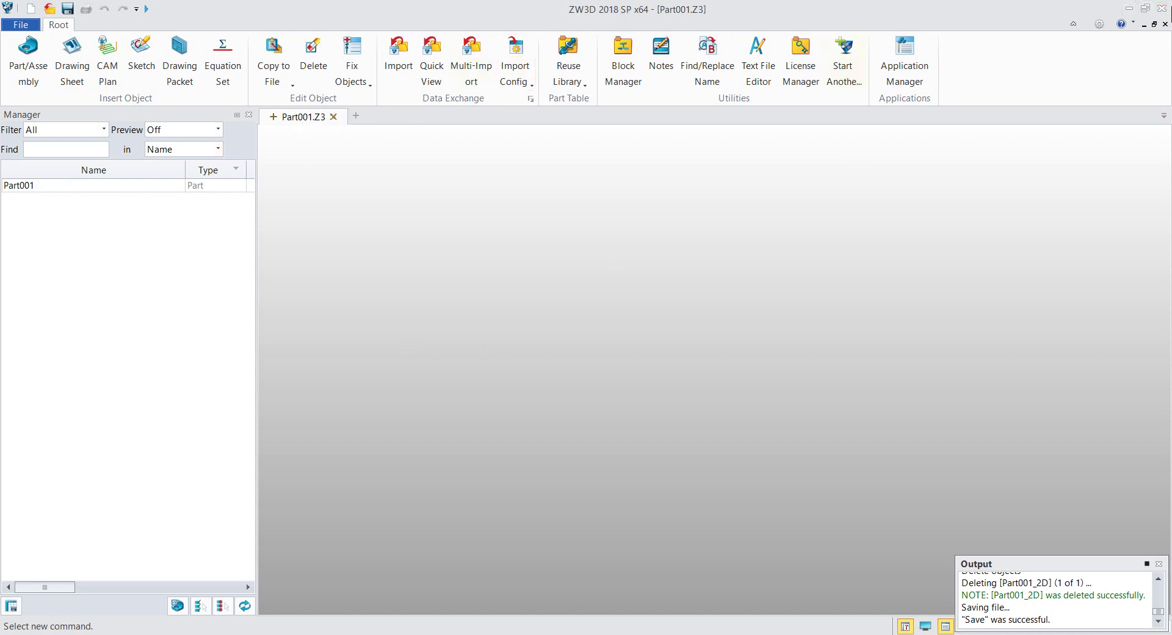
{"action": "left_click", "coordinate": [1162, 8]}
{"action": "left_click", "coordinate": [580, 366]}
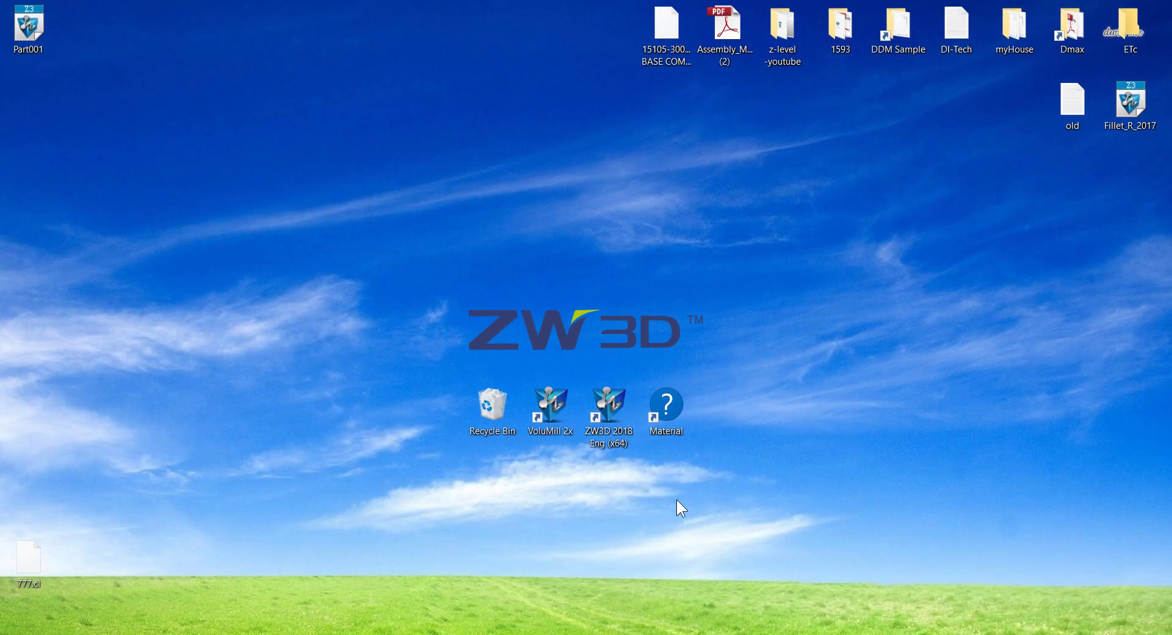
{"action": "left_click", "coordinate": [614, 405]}
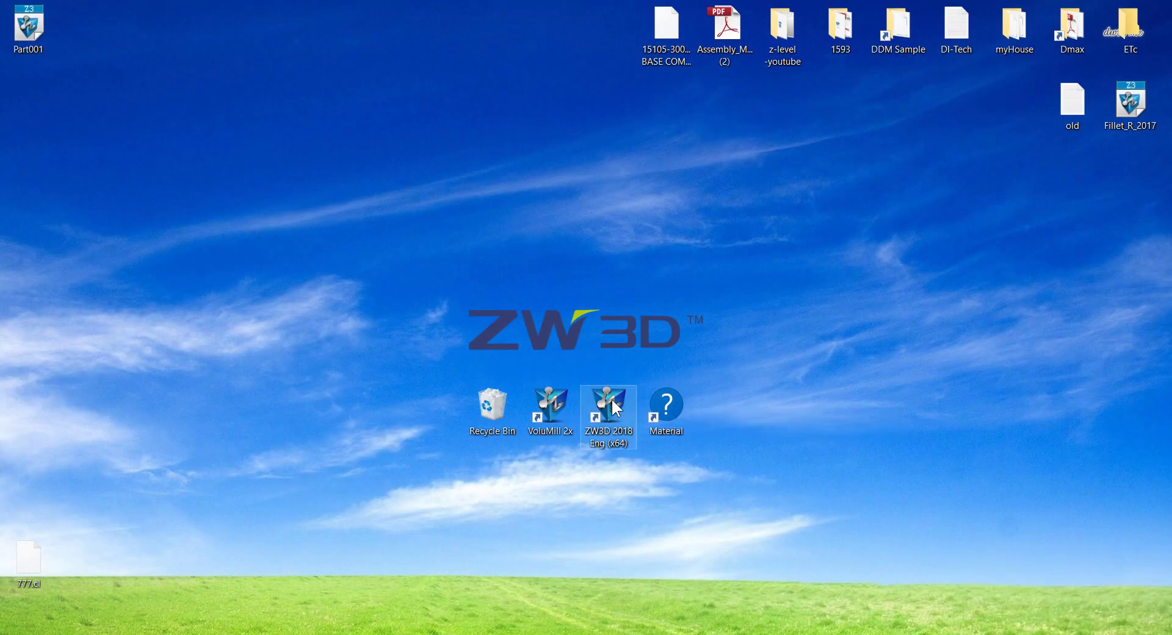
- Run the ZW3D 2018 desktop shortcut as administrator
{"action": "right_click", "coordinate": [615, 407]}
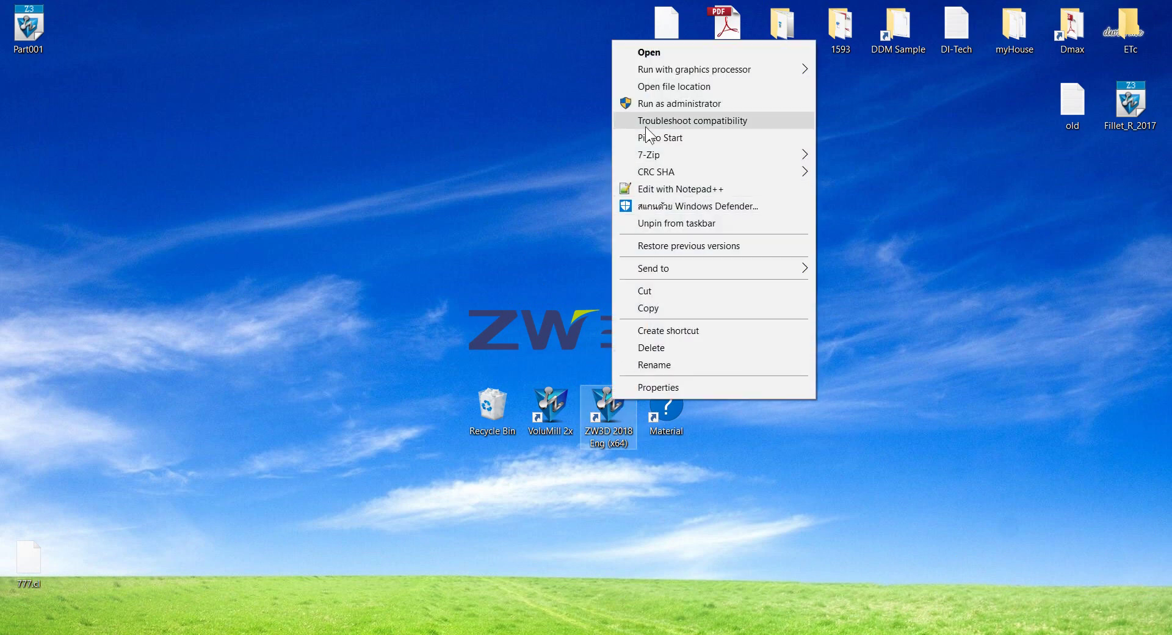
{"action": "left_click", "coordinate": [652, 104]}
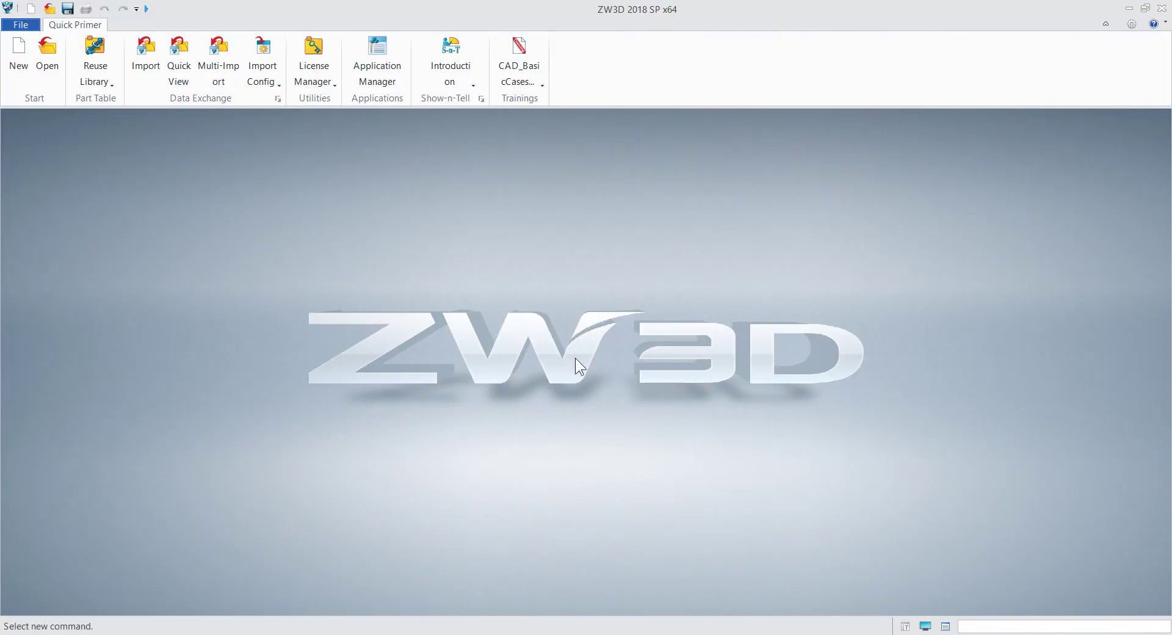
- Open Templates_MM.Z3 from recent files and browse its drawing templates
{"action": "left_click", "coordinate": [21, 24]}
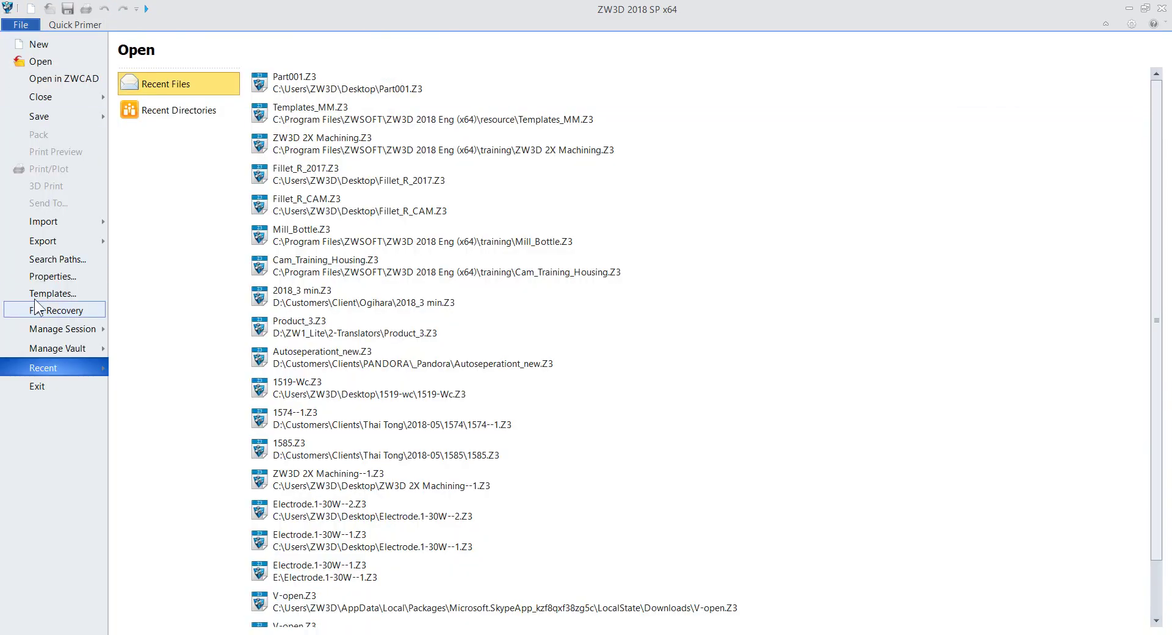
{"action": "left_click", "coordinate": [55, 294]}
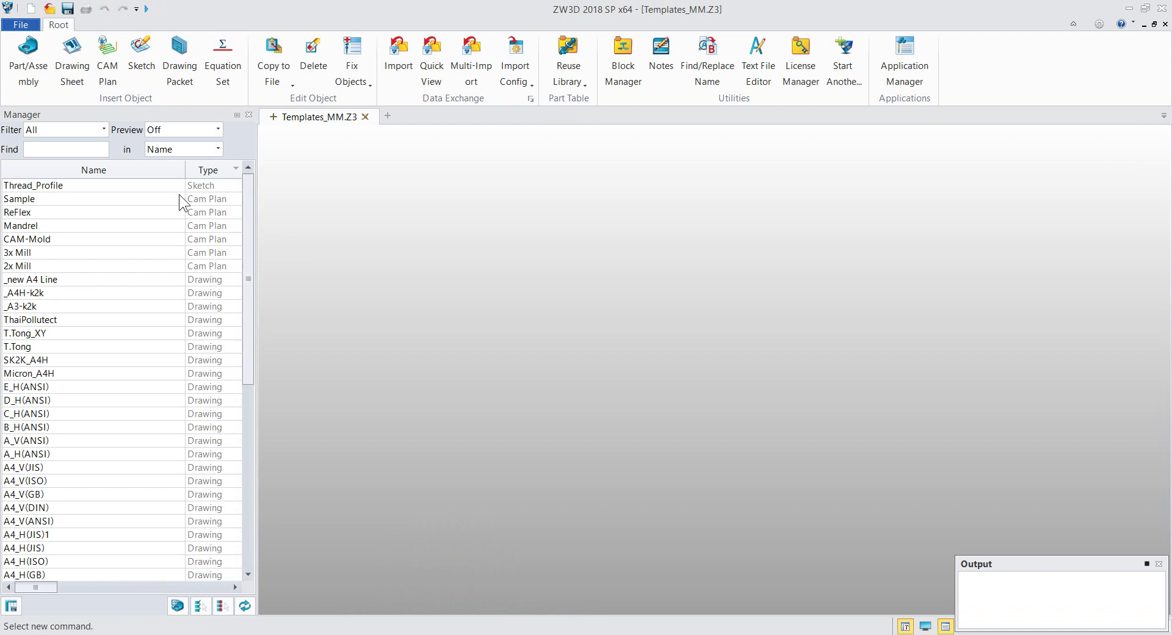
{"action": "left_click", "coordinate": [44, 403]}
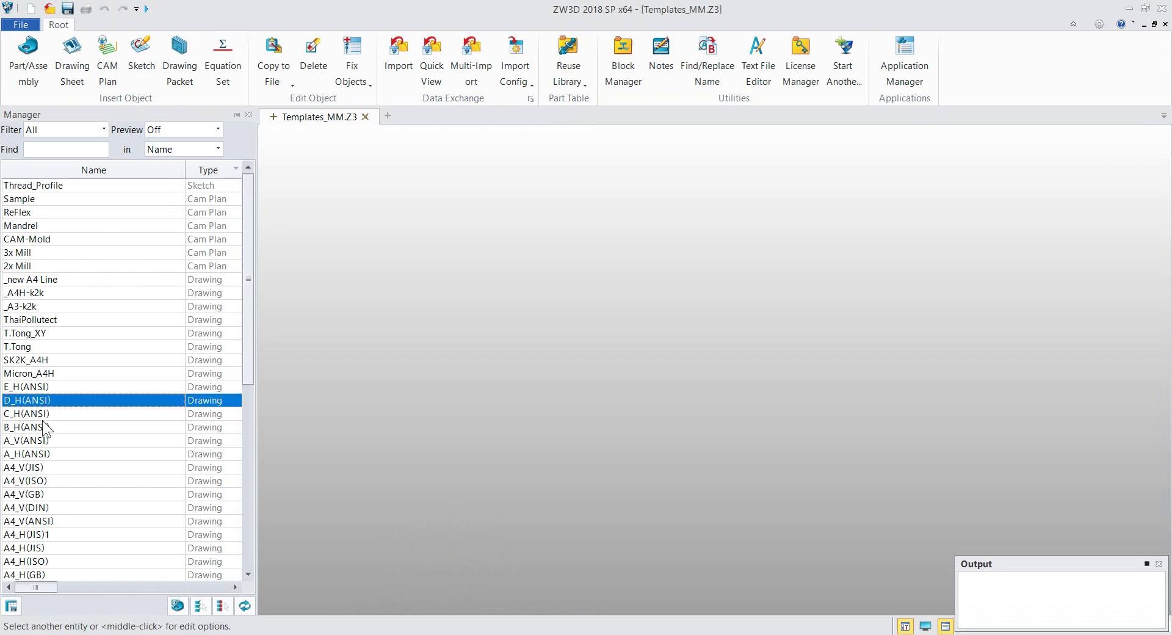
{"action": "left_click", "coordinate": [34, 444]}
{"action": "left_click", "coordinate": [39, 391]}
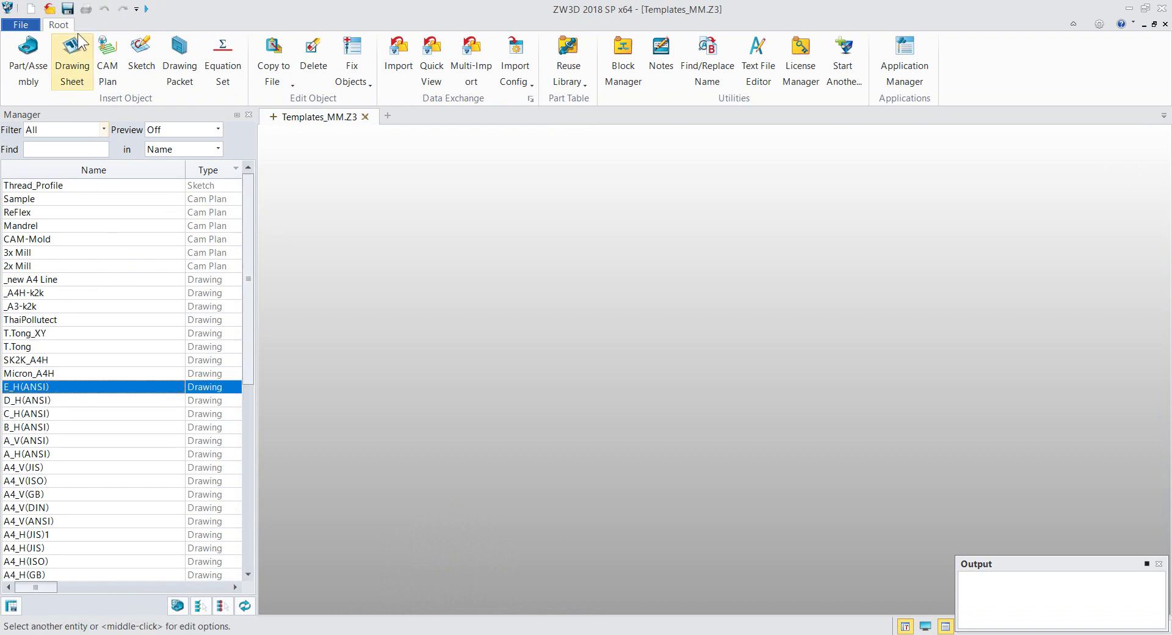
- Create a new drawing sheet named A4_Show Line
{"action": "left_click", "coordinate": [72, 52]}
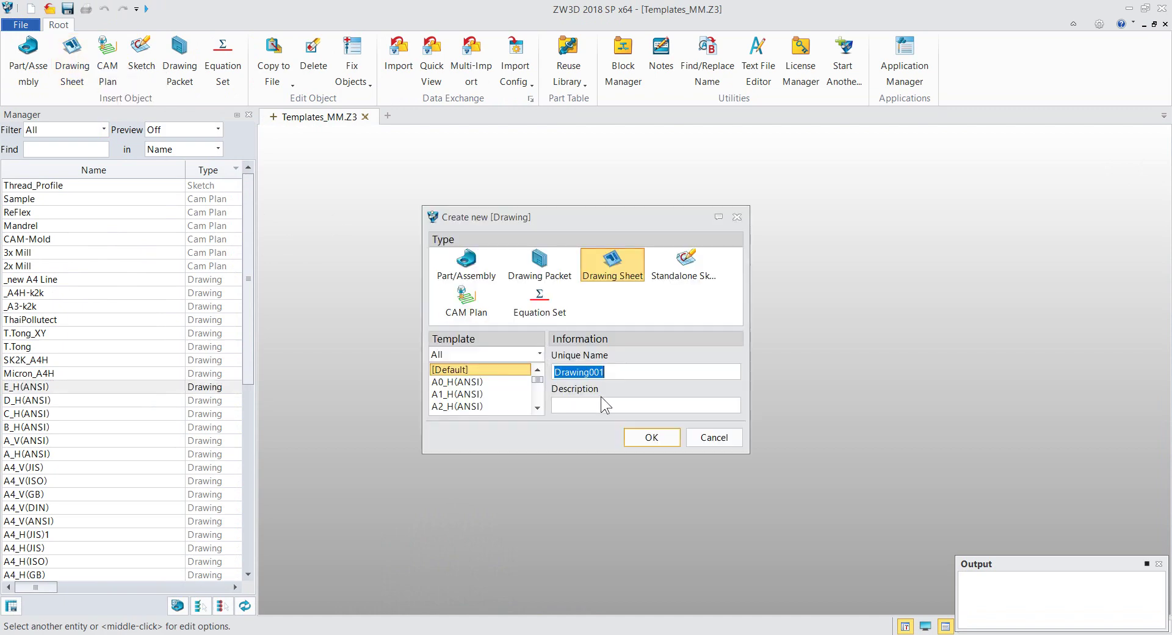
{"action": "type", "text": "A4_Show Line"}
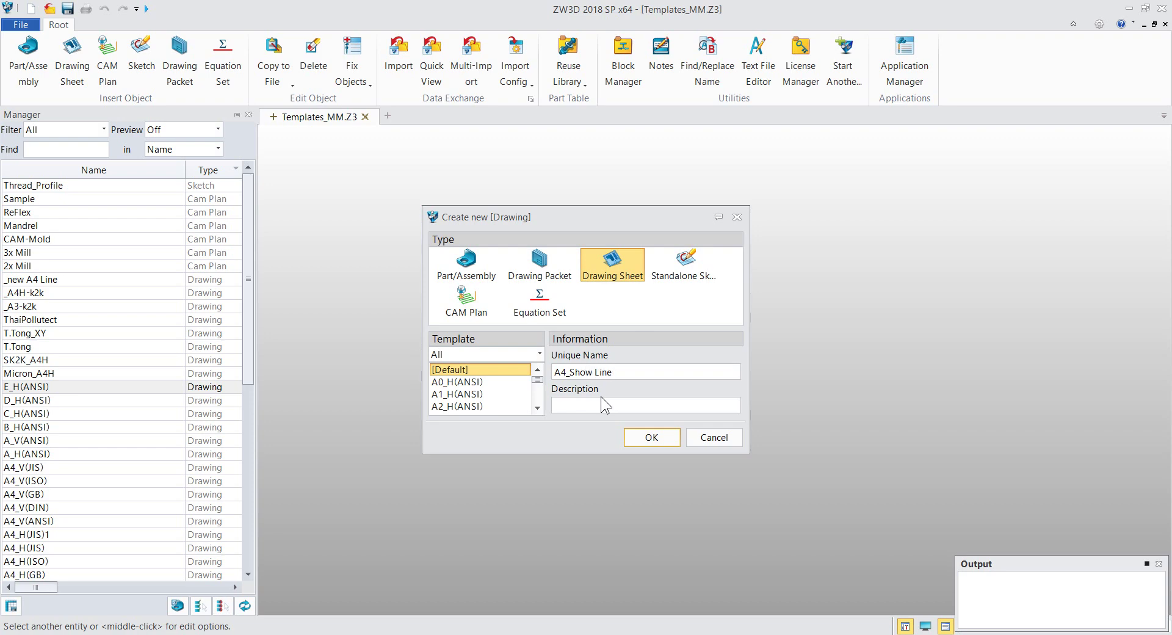
{"action": "left_click", "coordinate": [651, 437]}
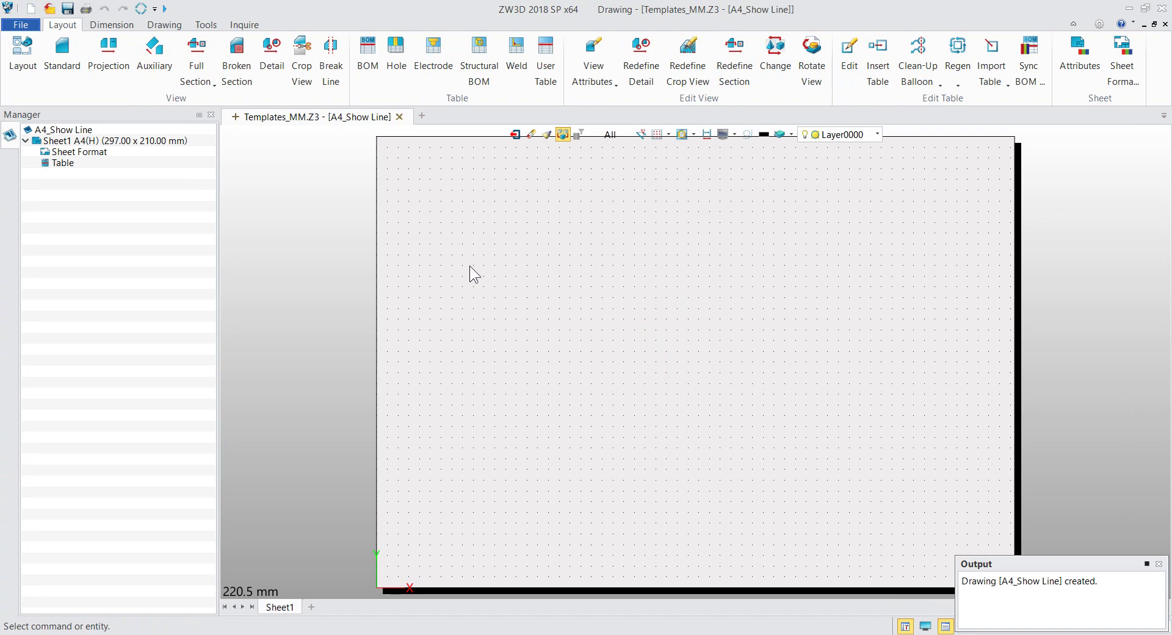
- Turn on the sheet border with the ISO title block
{"action": "left_click", "coordinate": [1119, 50]}
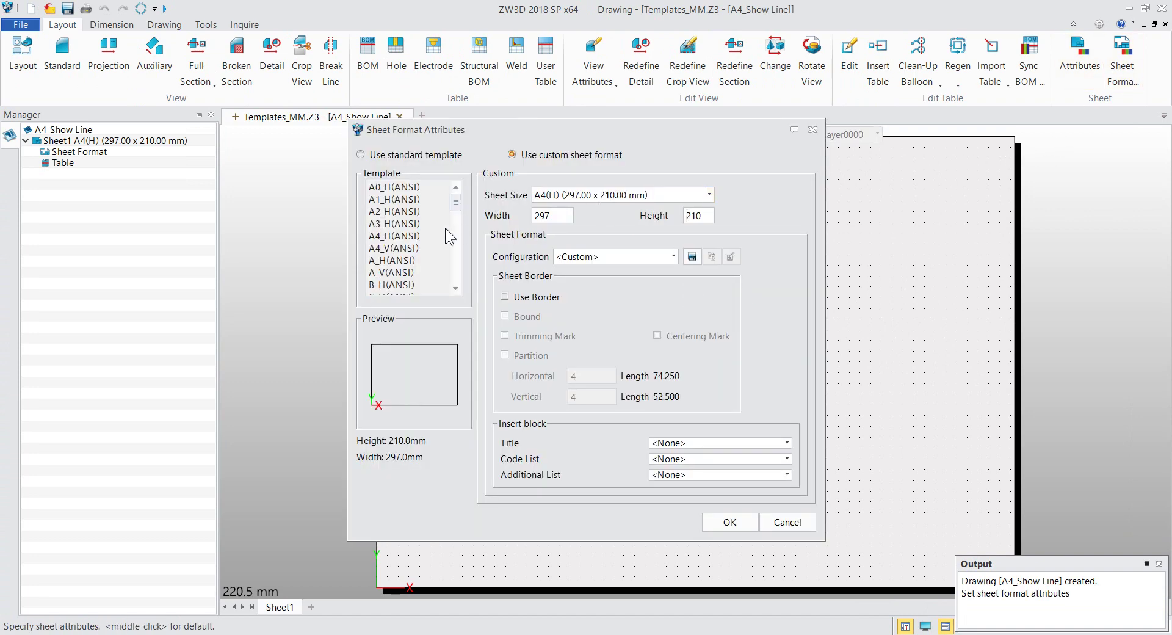
{"action": "left_click", "coordinate": [504, 296]}
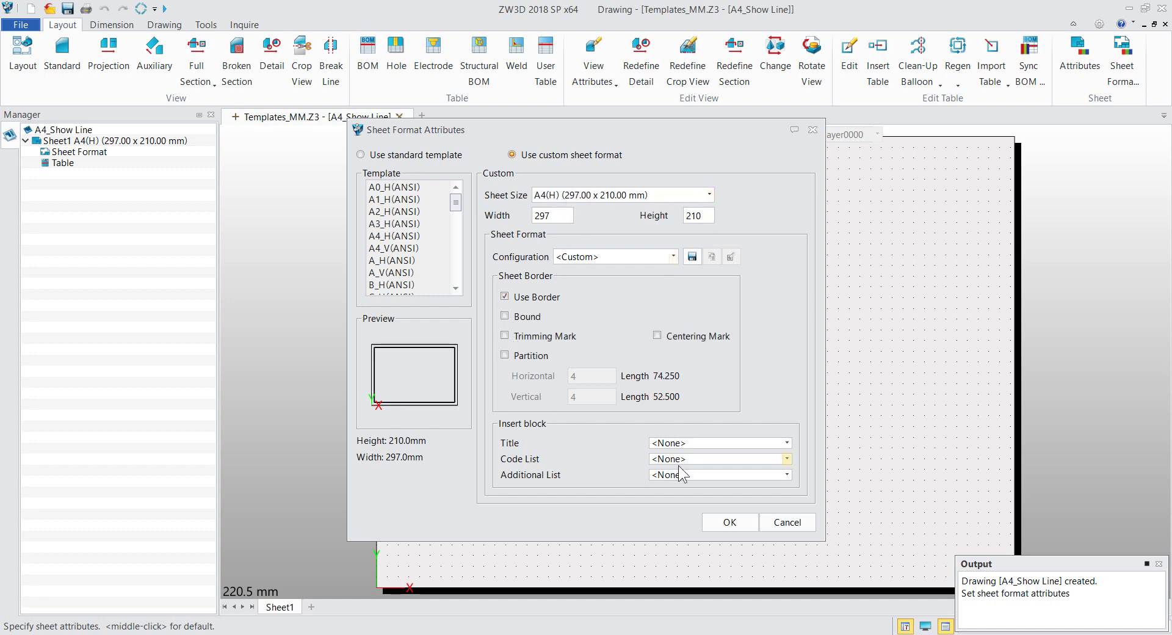
{"action": "left_click", "coordinate": [685, 443]}
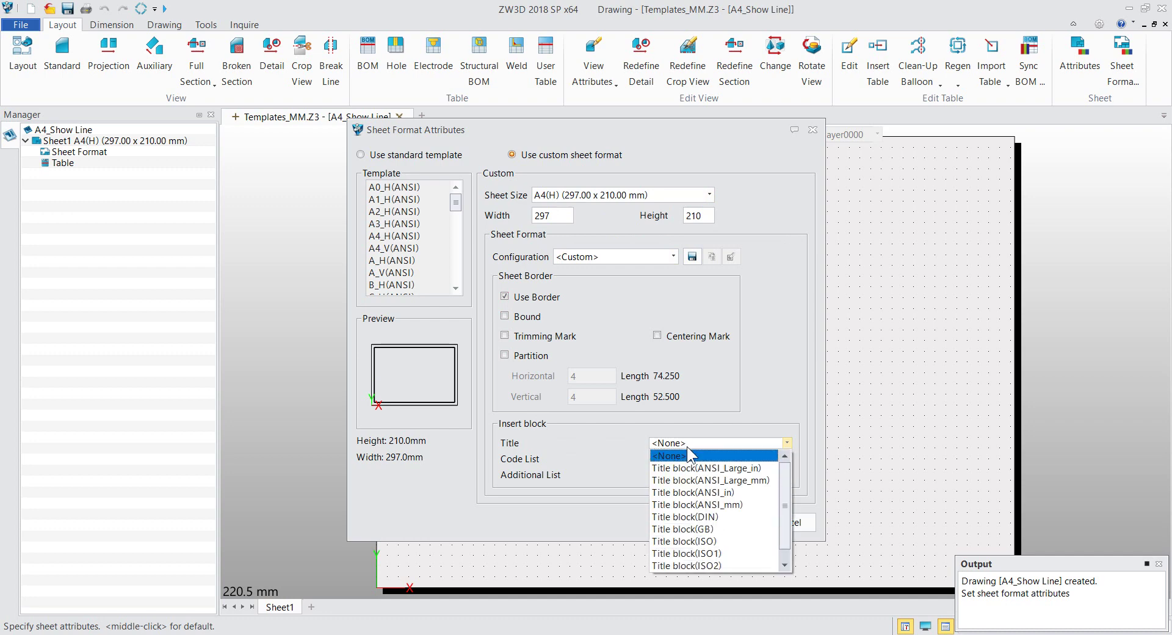
{"action": "left_click", "coordinate": [723, 540]}
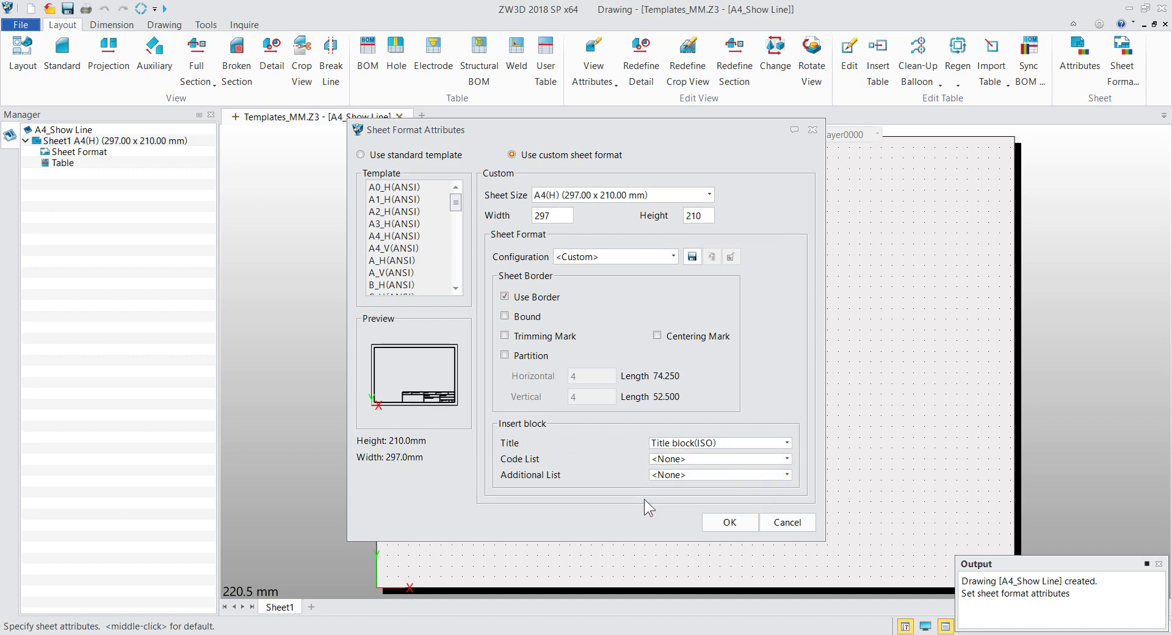
{"action": "left_click", "coordinate": [730, 522]}
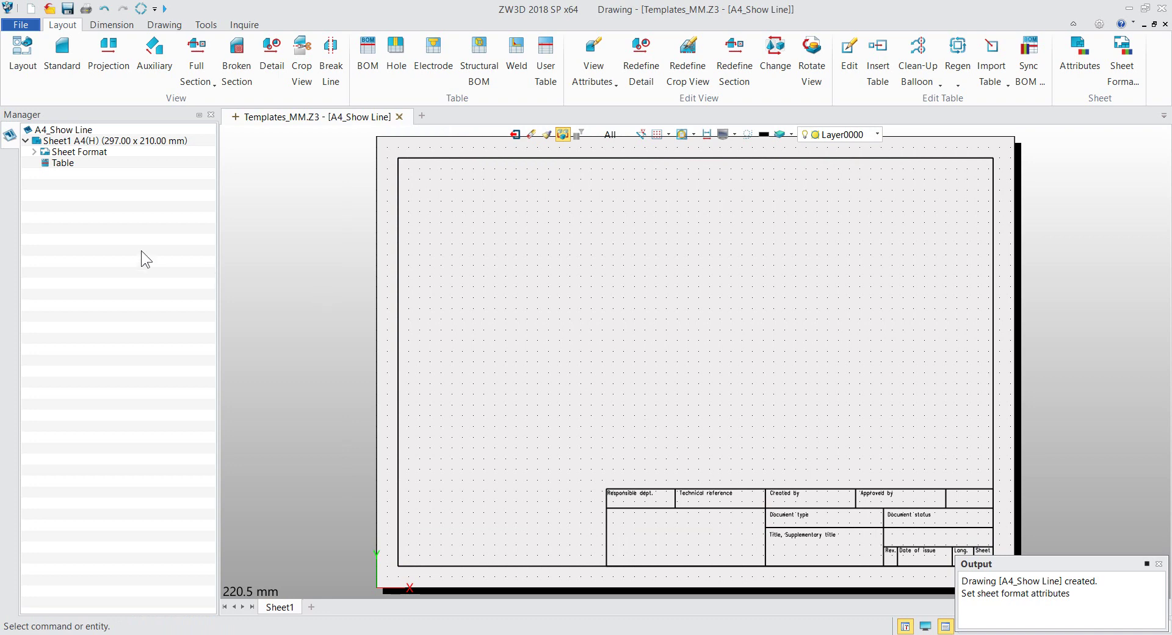
- Set Sheet1's display paper colour to white
{"action": "right_click", "coordinate": [97, 139]}
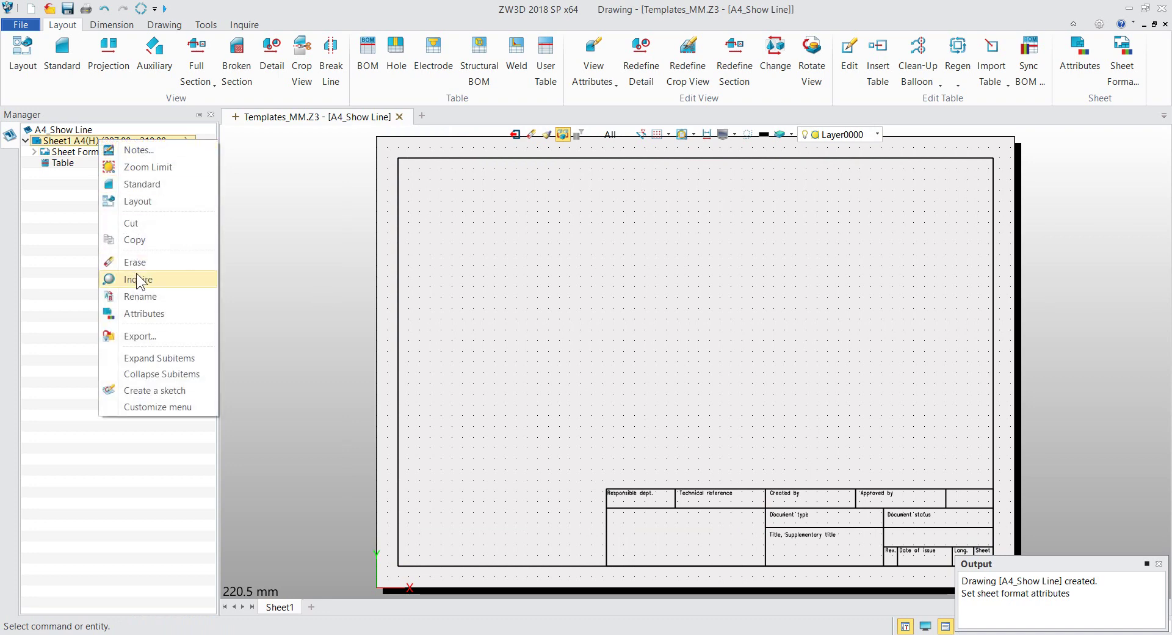
{"action": "left_click", "coordinate": [149, 309]}
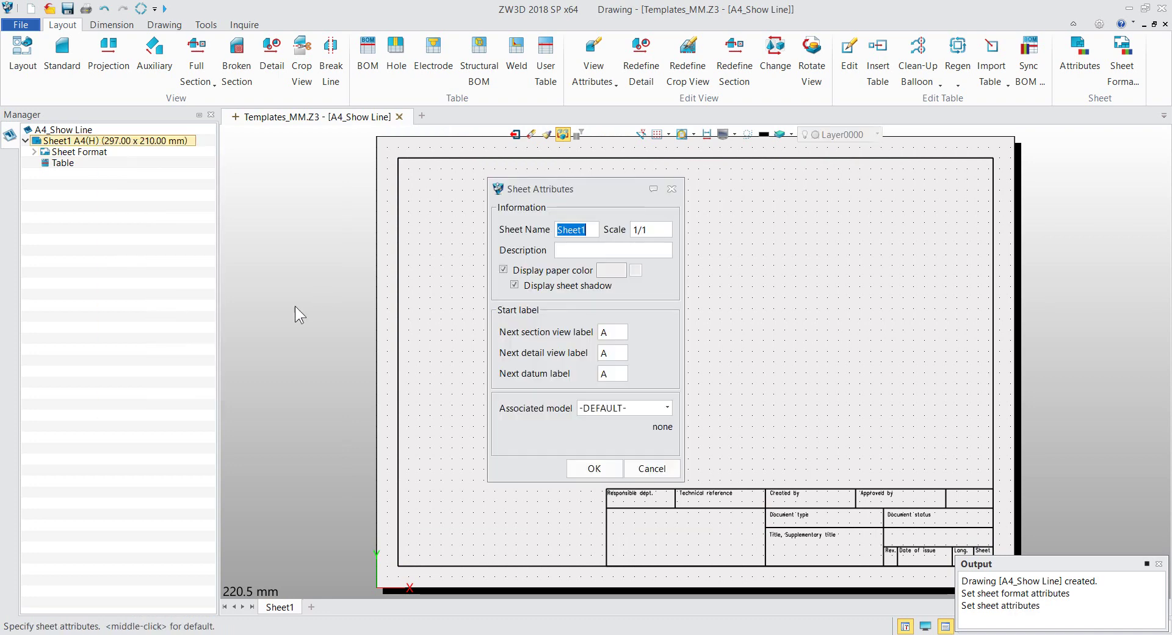
{"action": "left_click", "coordinate": [610, 274]}
{"action": "left_click", "coordinate": [645, 324]}
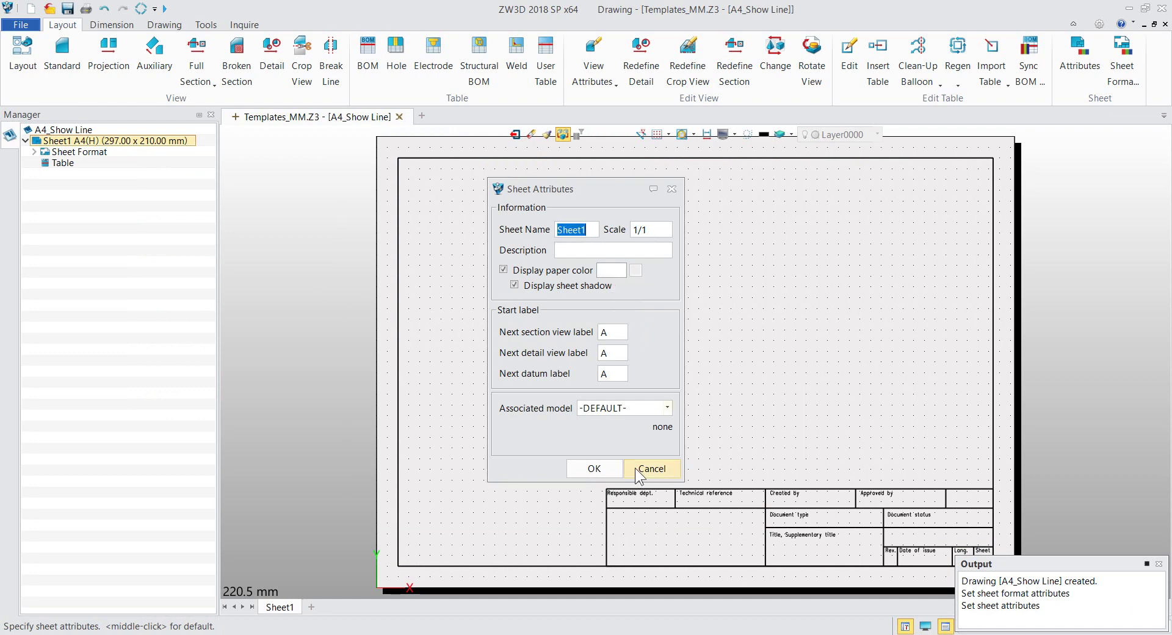
{"action": "left_click", "coordinate": [596, 469]}
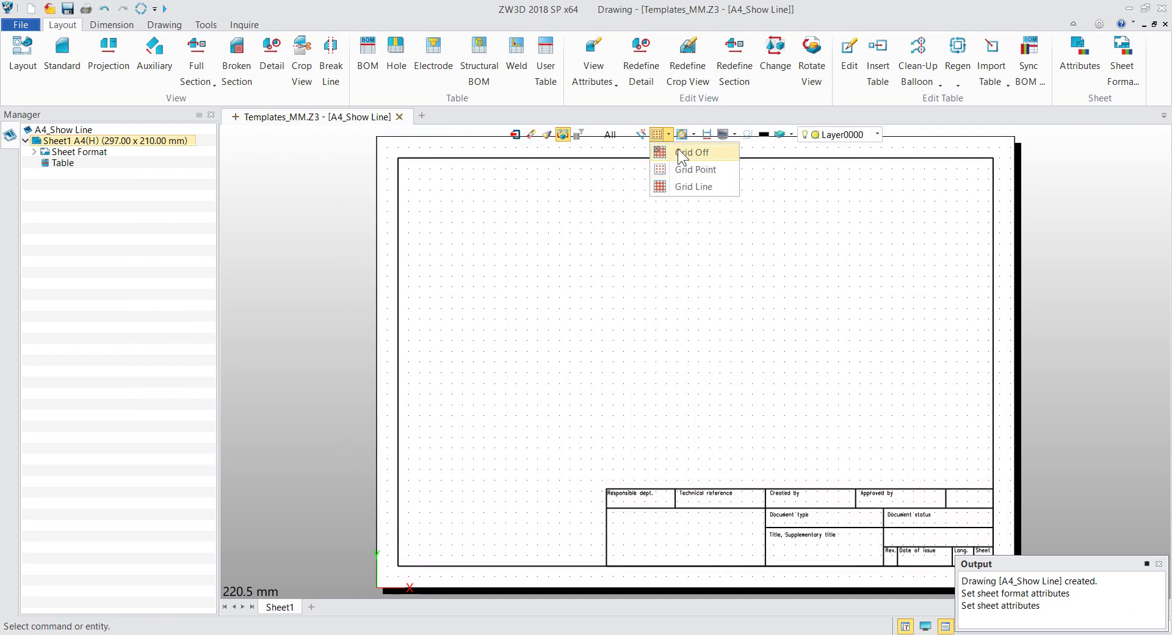
- Turn the drawing grid off and shift the sheet view left
{"action": "left_click", "coordinate": [678, 150]}
{"action": "scroll", "coordinate": [423, 359], "scroll_direction": "down", "scroll_amount": 1}
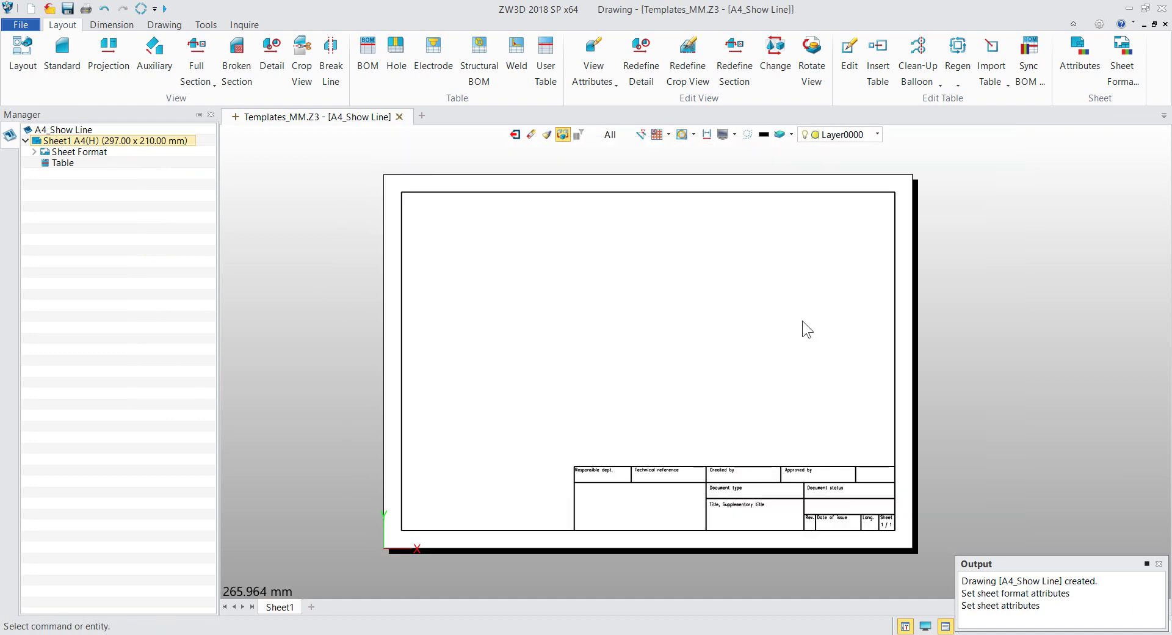
{"action": "middle_click_drag", "start_coordinate": [793, 308], "coordinate": [740, 308]}
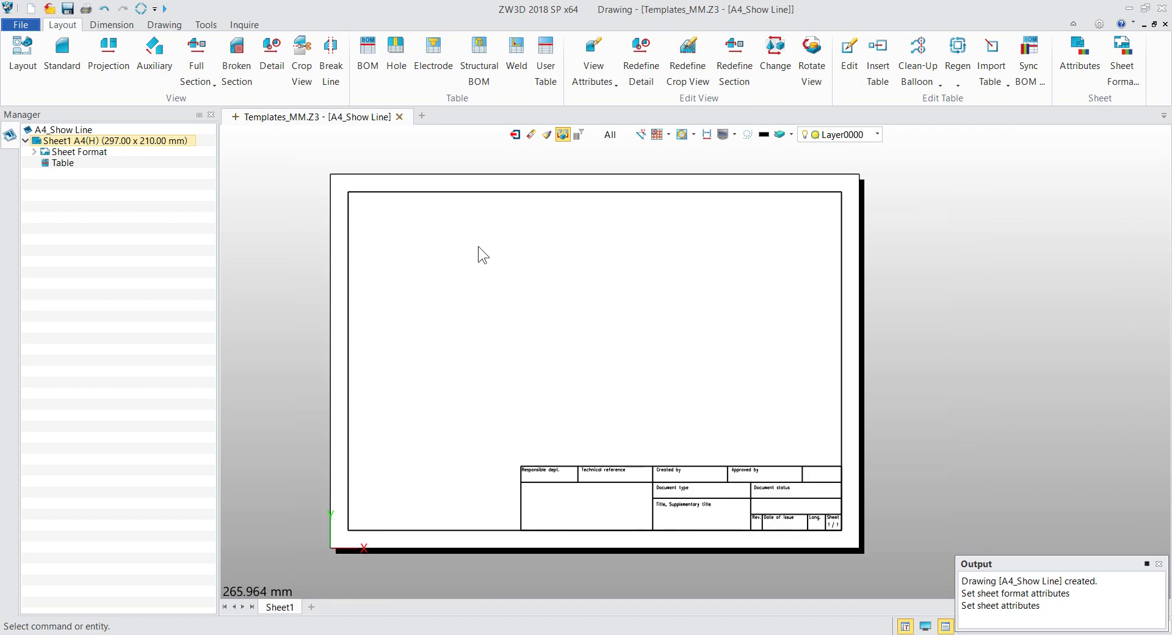
- In the Style Manager, set the leader style to ISO
{"action": "left_click", "coordinate": [206, 25]}
{"action": "left_click", "coordinate": [425, 86]}
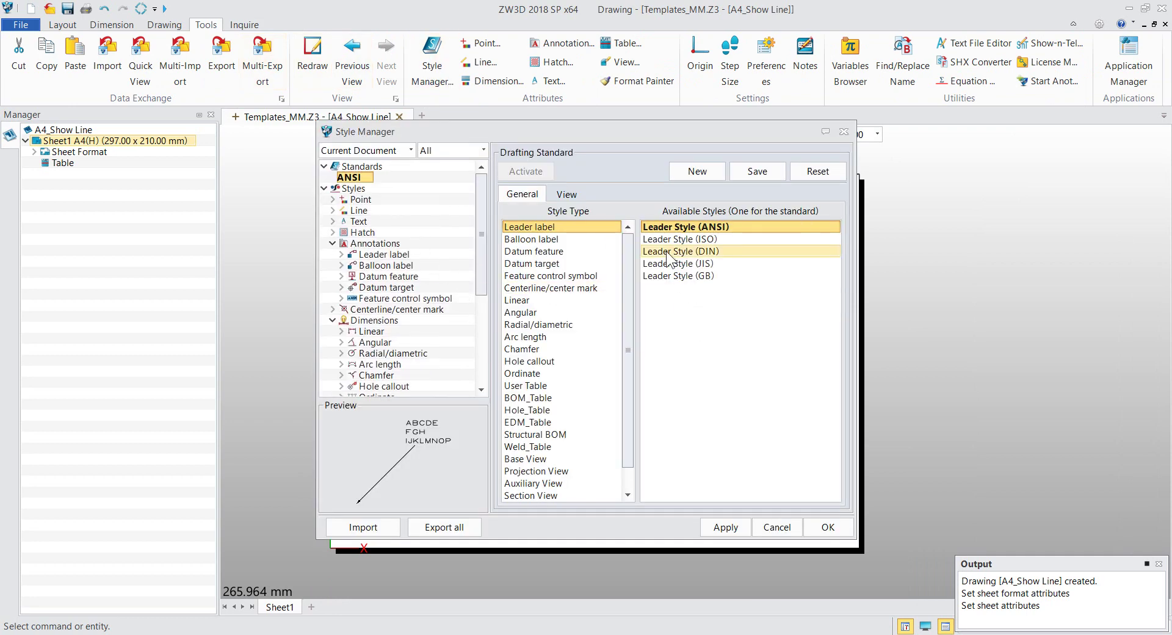
{"action": "left_click", "coordinate": [702, 240]}
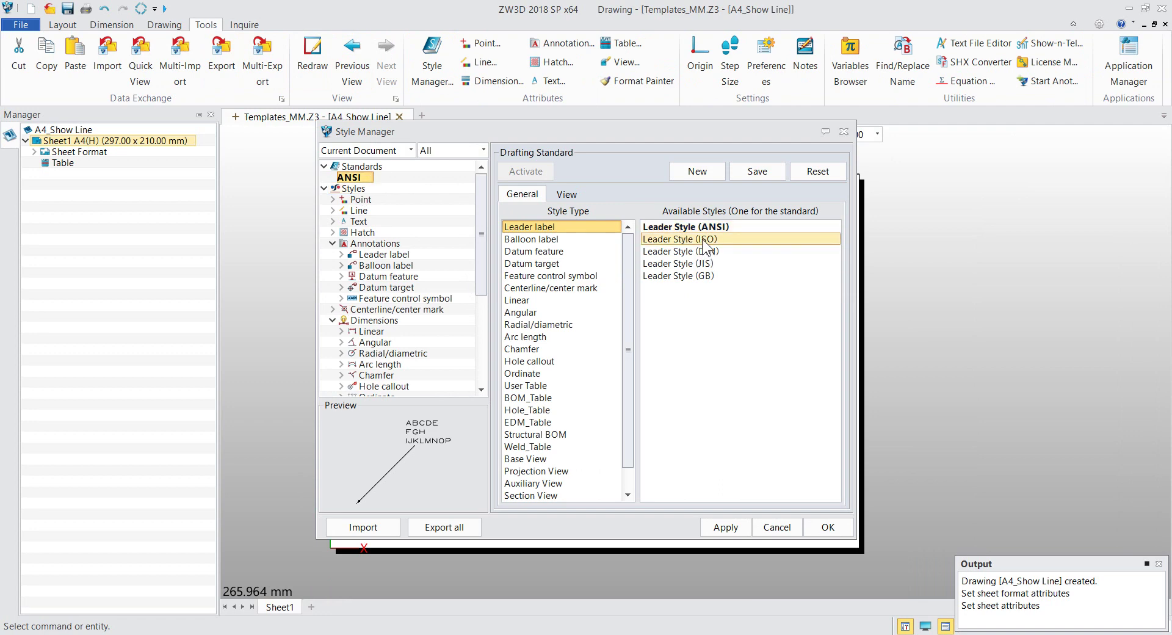
{"action": "left_click", "coordinate": [703, 241]}
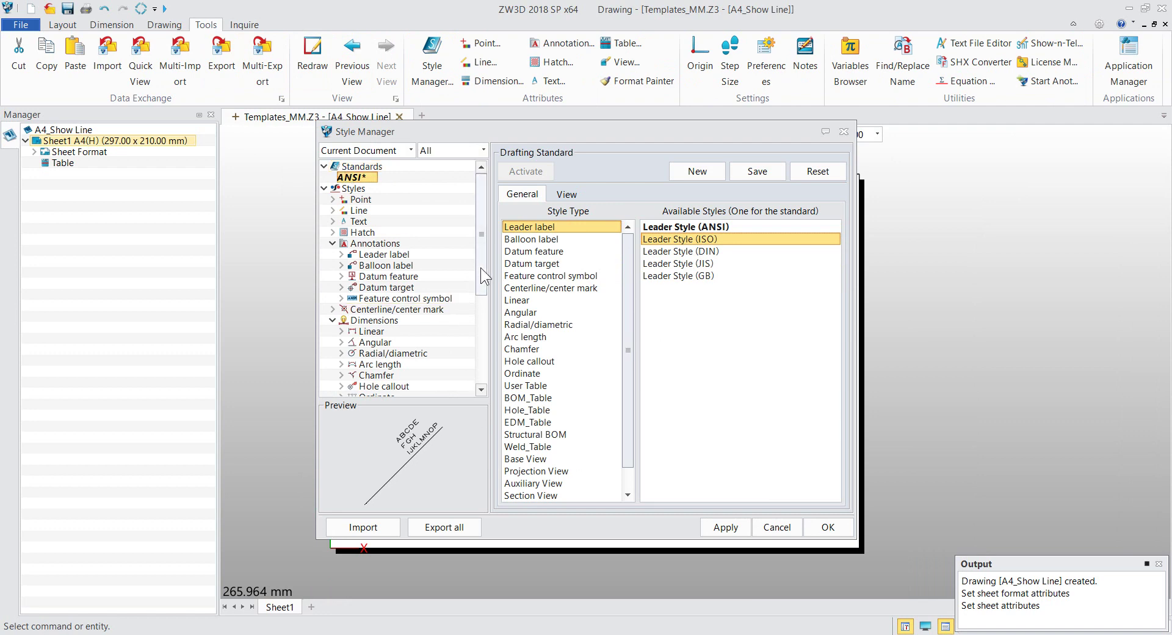
- Expand Views > Base View and select Base View Style (ANSI)
{"action": "scroll", "coordinate": [481, 266], "scroll_direction": "down", "scroll_amount": 5}
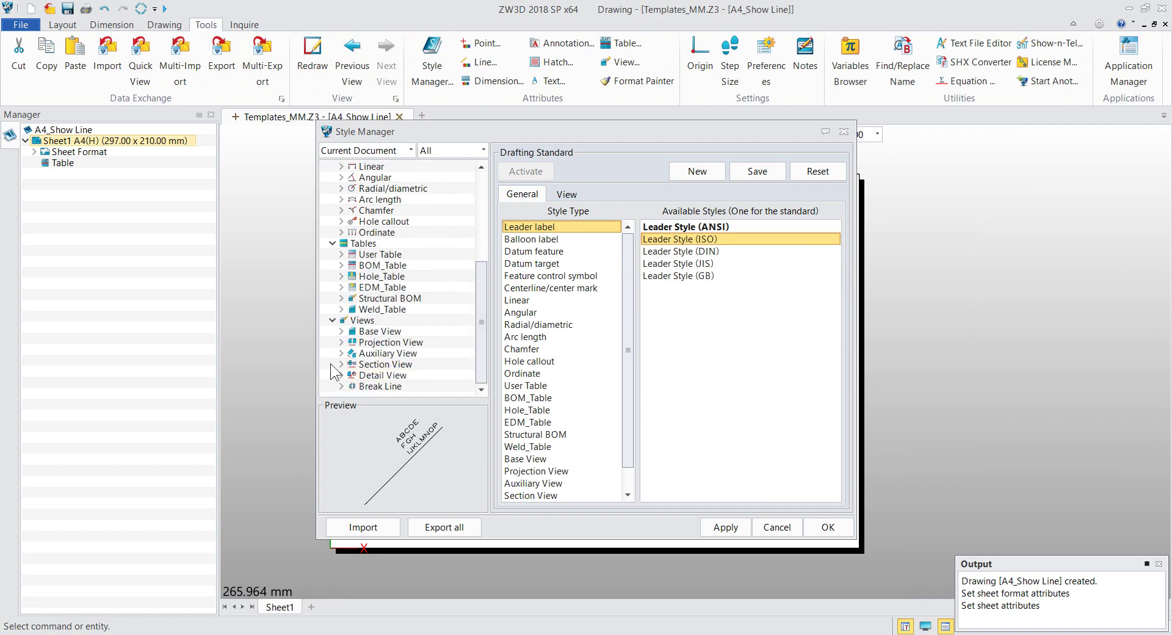
{"action": "left_click", "coordinate": [384, 332]}
{"action": "left_click", "coordinate": [385, 343]}
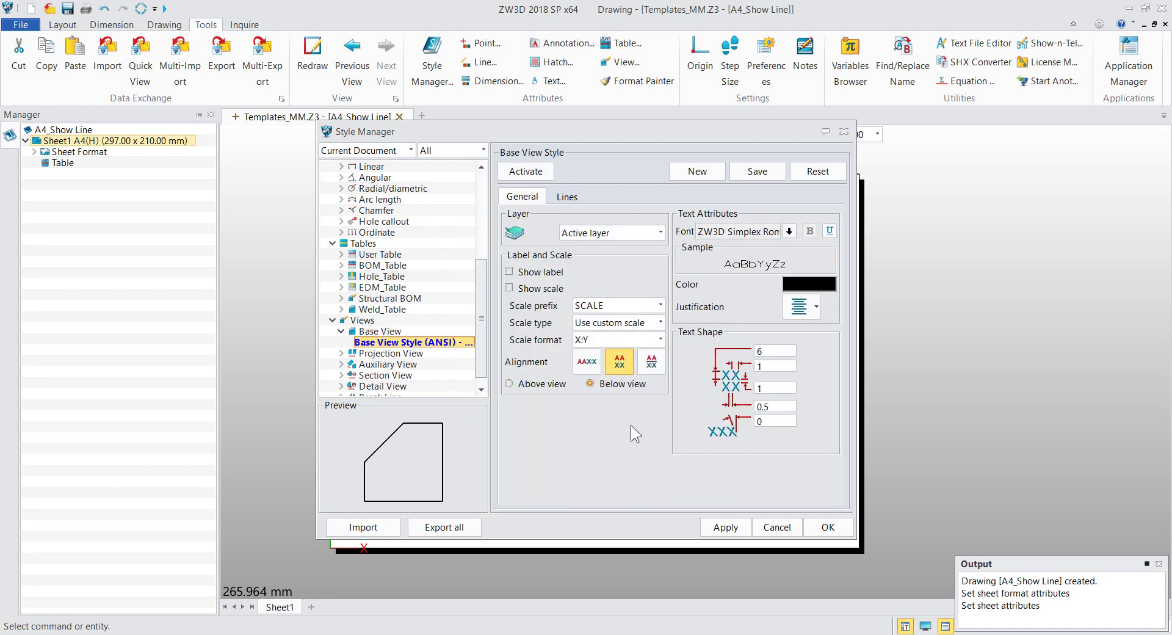
- On the base view Lines tab, set Visible 3D Curves colour to -FROM PART-
{"action": "left_click", "coordinate": [566, 196]}
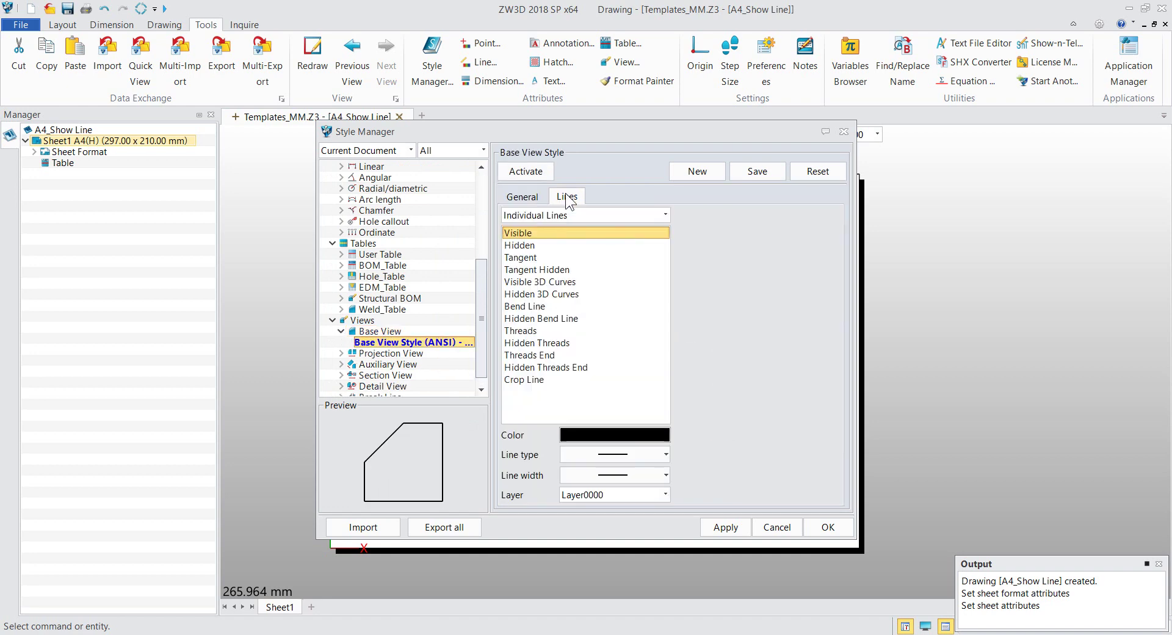
{"action": "left_click", "coordinate": [553, 282]}
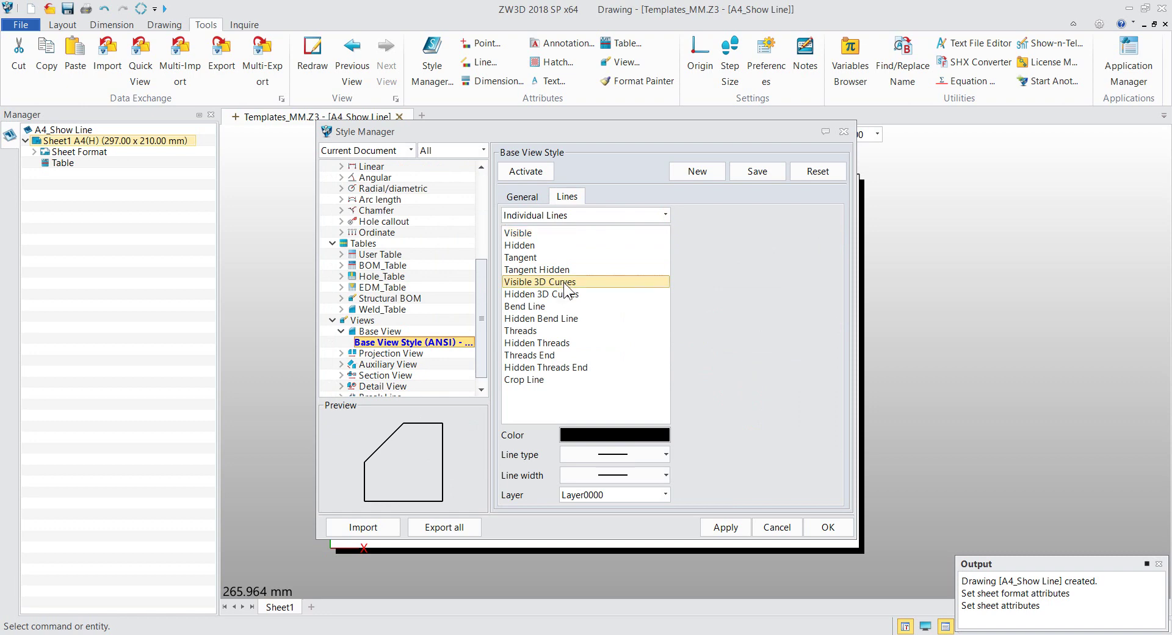
{"action": "left_click", "coordinate": [621, 441]}
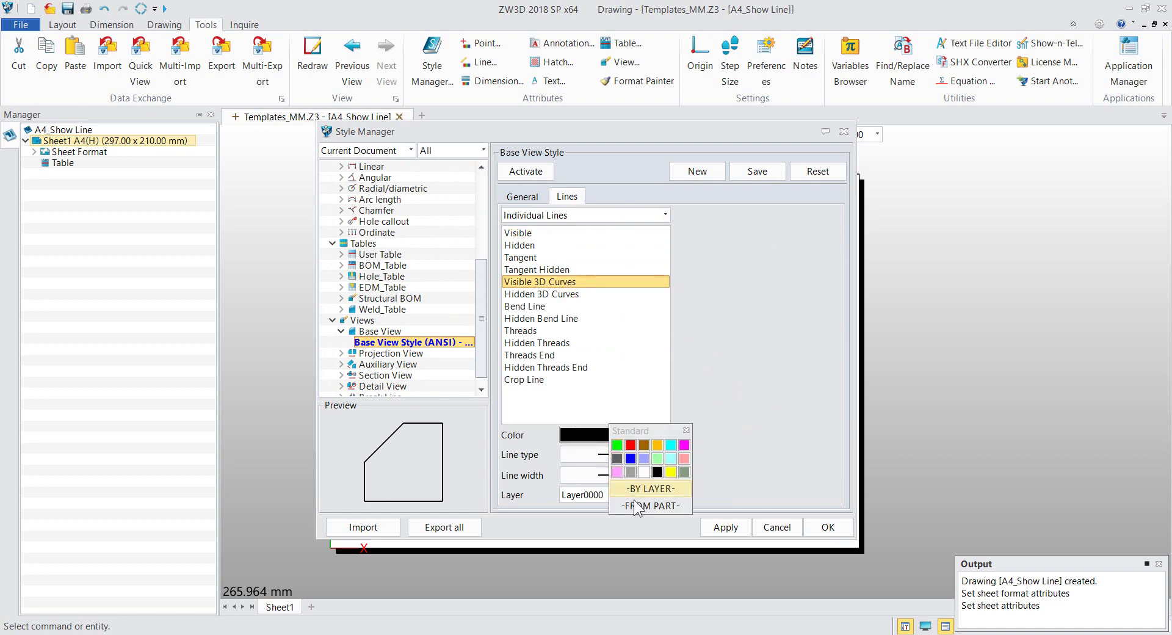
{"action": "left_click", "coordinate": [660, 502]}
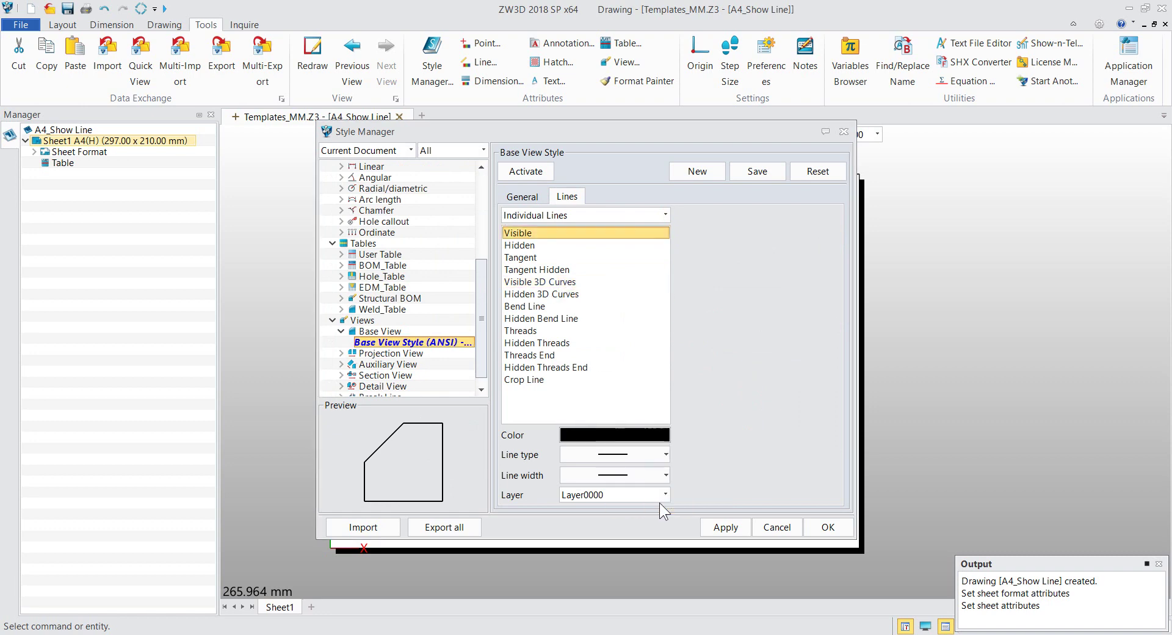
- Try dash-dot-dot and a thicker width, then restore the Visible line to by-layer and thin width
{"action": "left_click", "coordinate": [588, 452]}
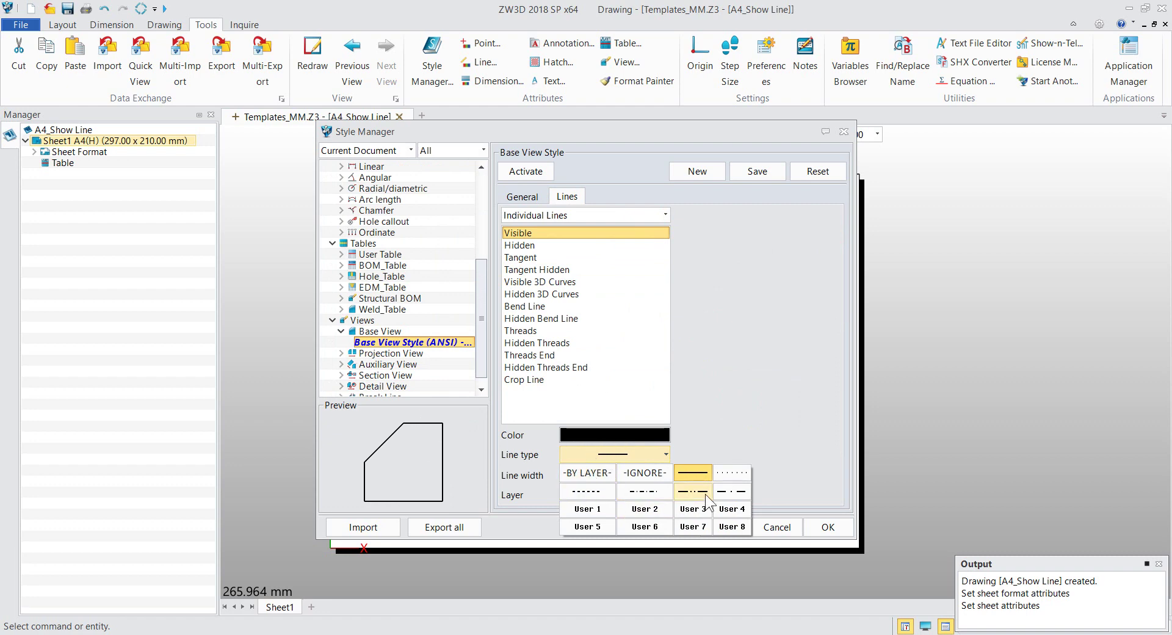
{"action": "left_click", "coordinate": [683, 492]}
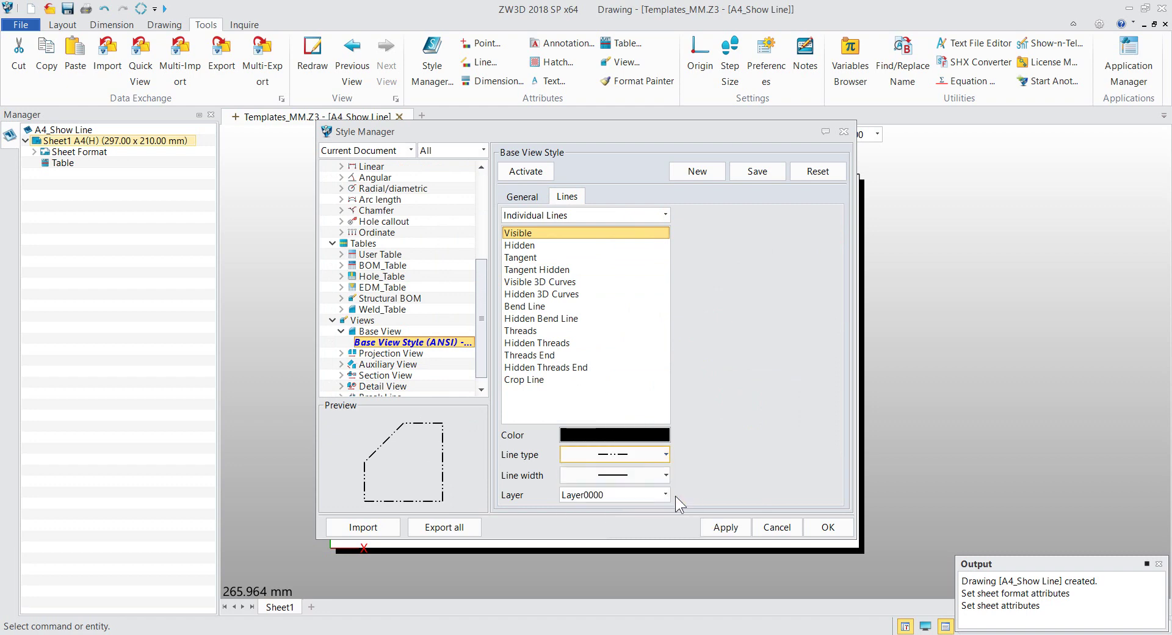
{"action": "left_click", "coordinate": [612, 477]}
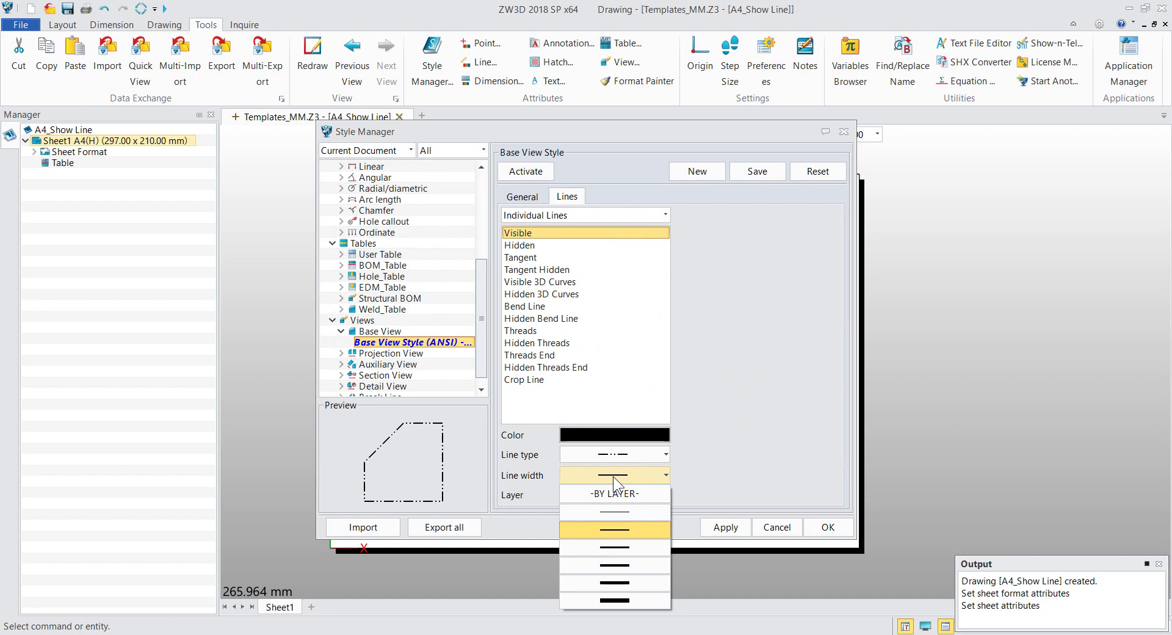
{"action": "left_click", "coordinate": [617, 528]}
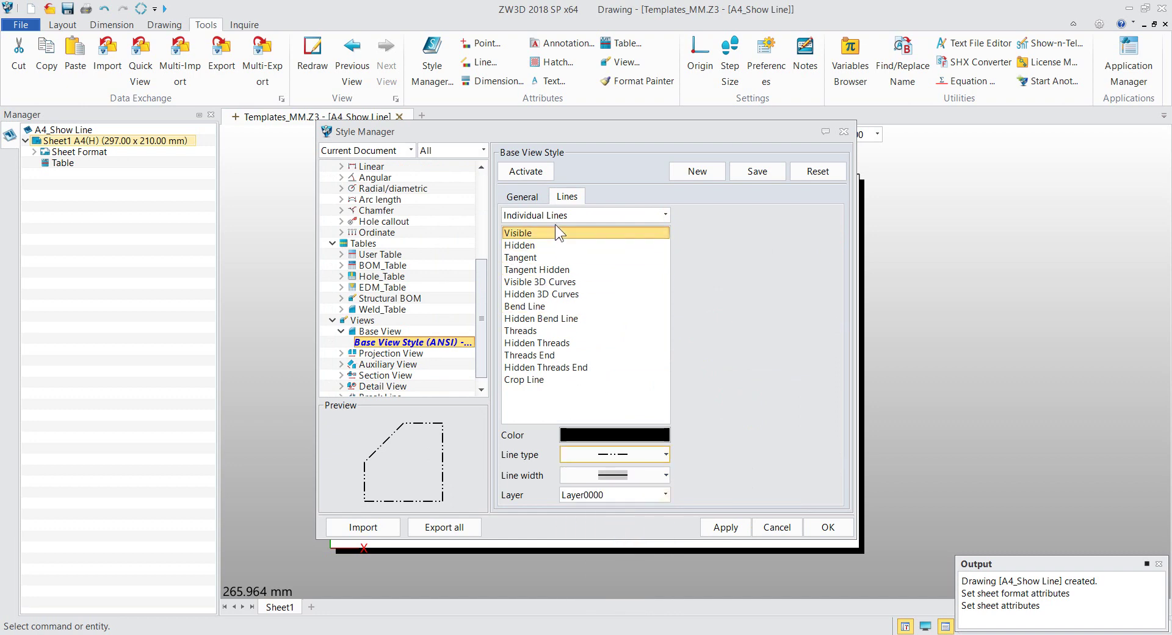
{"action": "left_click", "coordinate": [618, 454]}
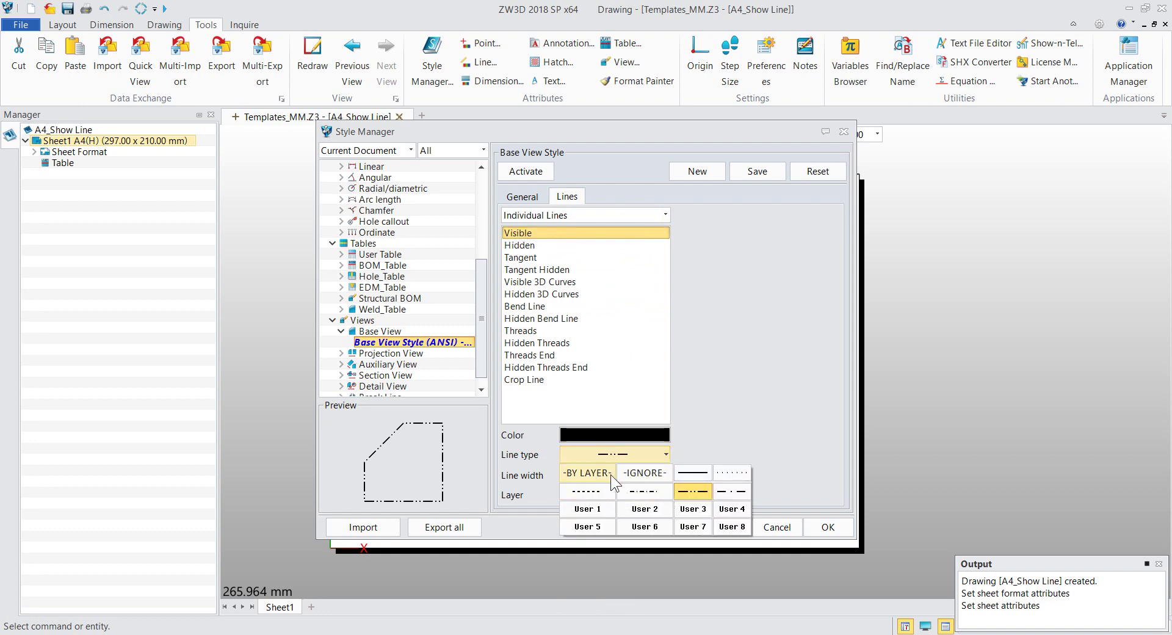
{"action": "left_click", "coordinate": [595, 474]}
{"action": "left_click", "coordinate": [614, 474]}
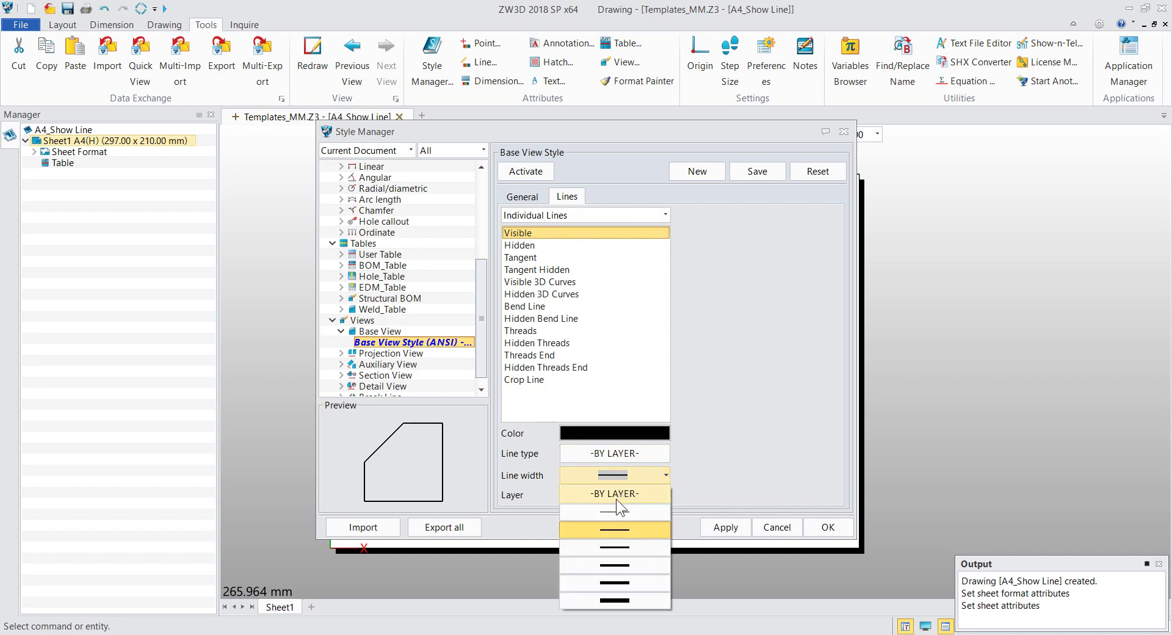
{"action": "left_click", "coordinate": [615, 510]}
- Give Visible 3D Curves a dash-dot-dot line type and thicker width, and apply
{"action": "left_click", "coordinate": [554, 283]}
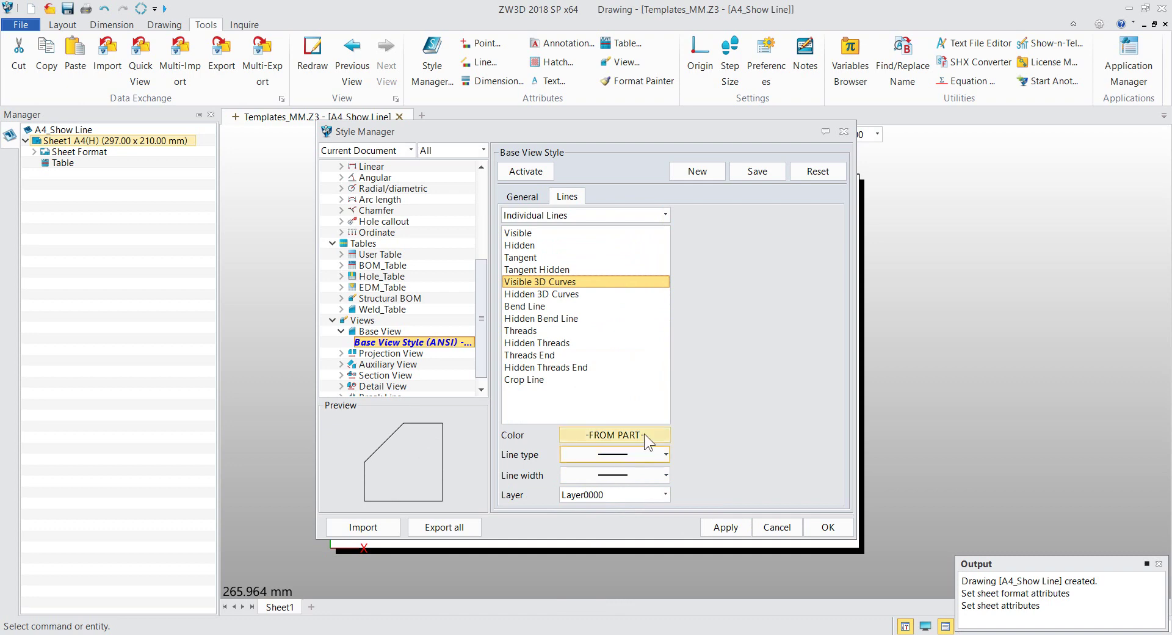
{"action": "left_click", "coordinate": [623, 454]}
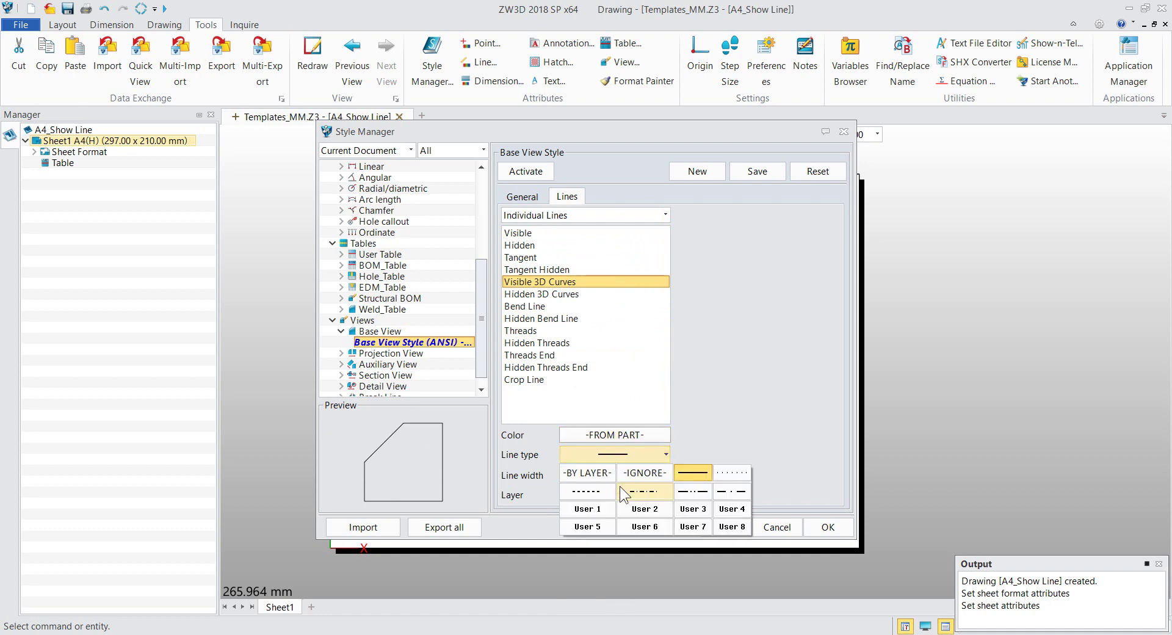
{"action": "left_click", "coordinate": [696, 491]}
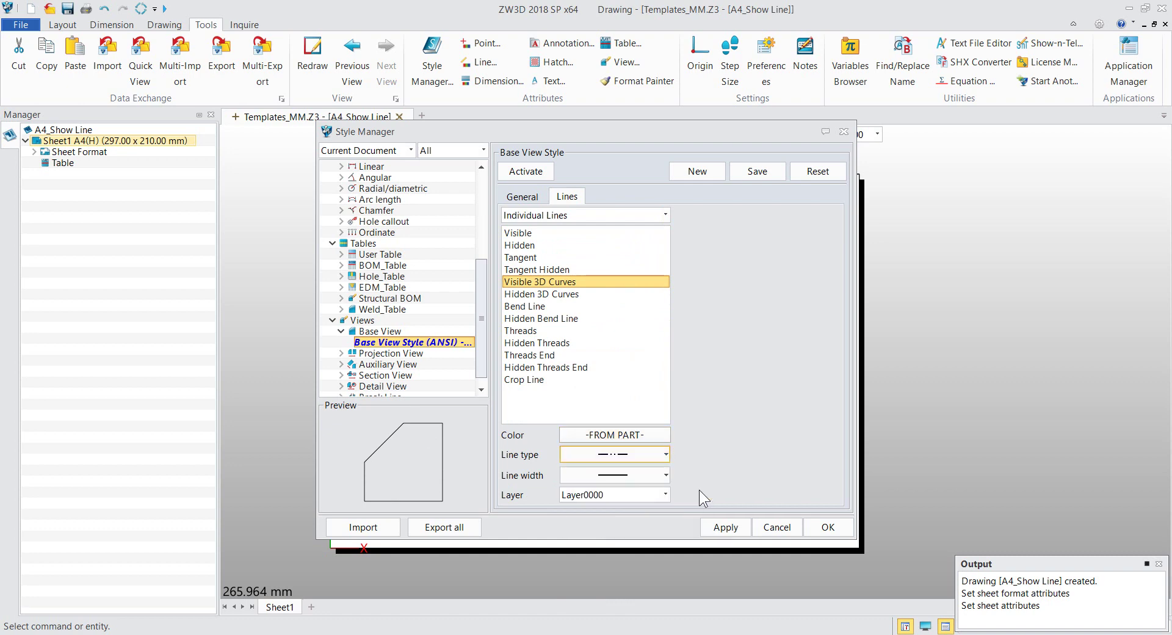
{"action": "left_click", "coordinate": [625, 473]}
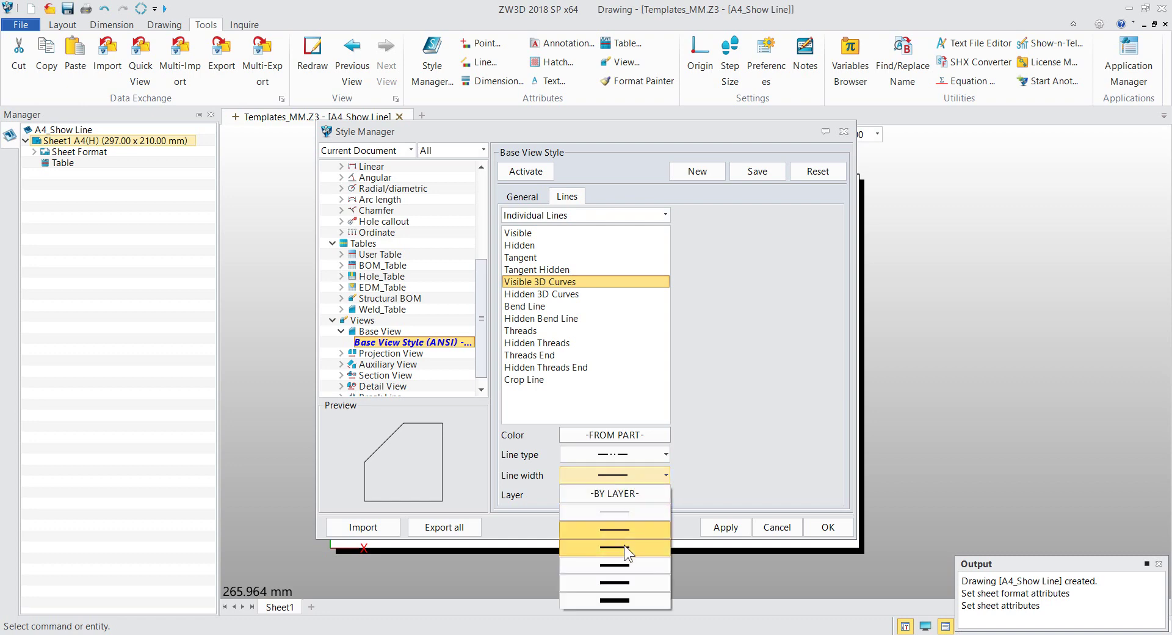
{"action": "left_click", "coordinate": [624, 544]}
{"action": "left_click", "coordinate": [735, 528]}
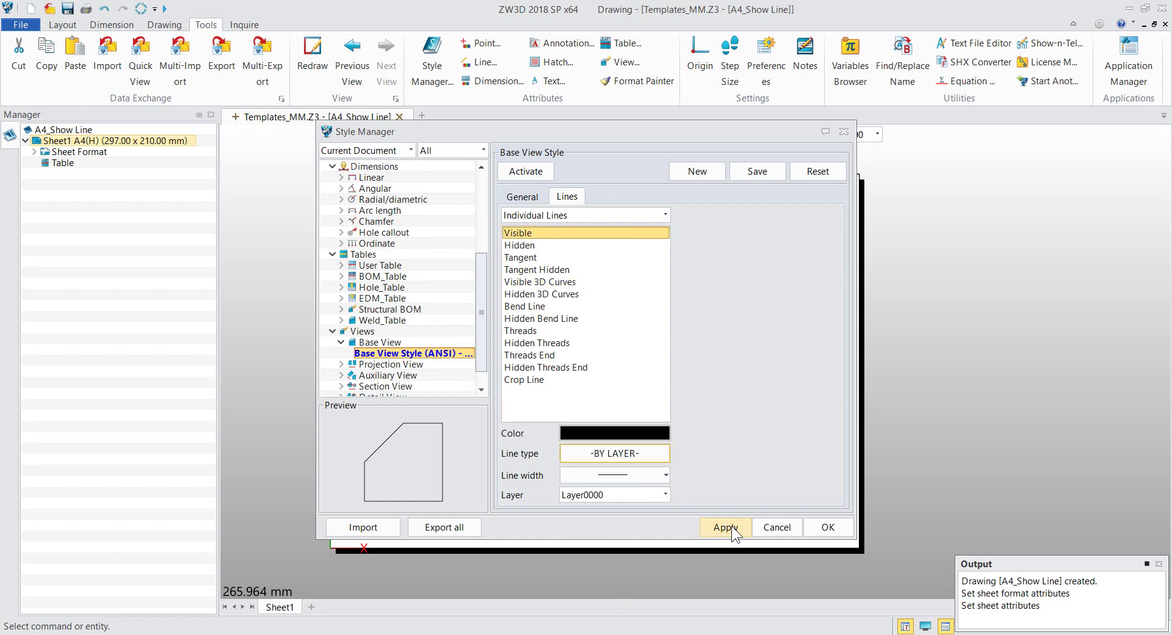
{"action": "left_click", "coordinate": [555, 283]}
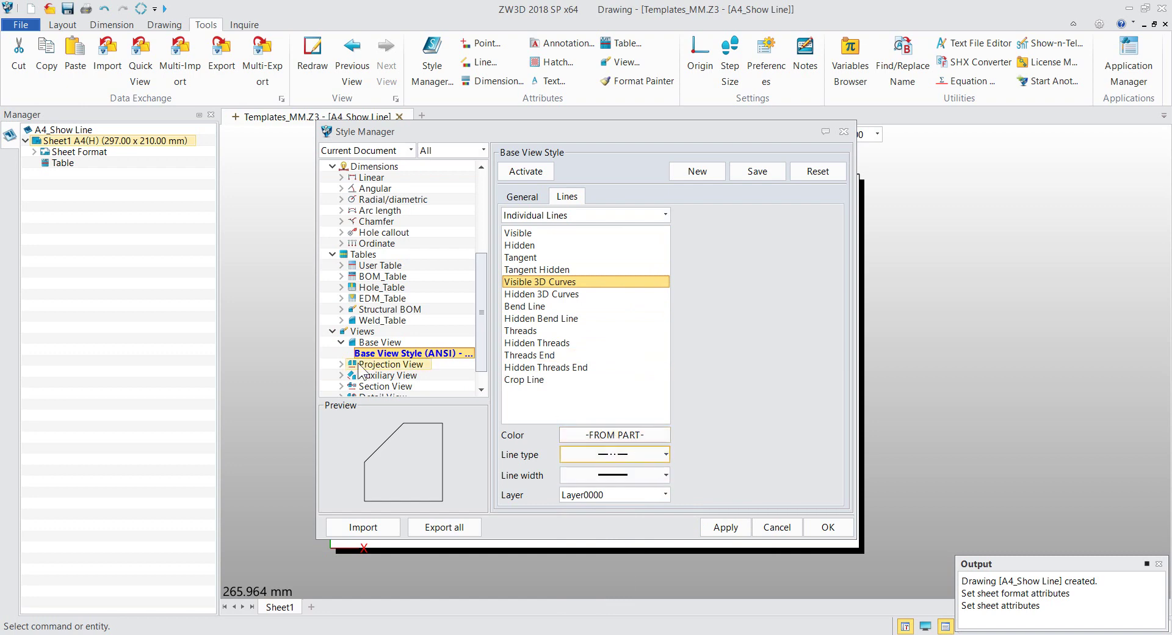
- In Projection View Style Lines, set Visible 3D Curves colour to -FROM PART-
{"action": "double_click", "coordinate": [408, 364]}
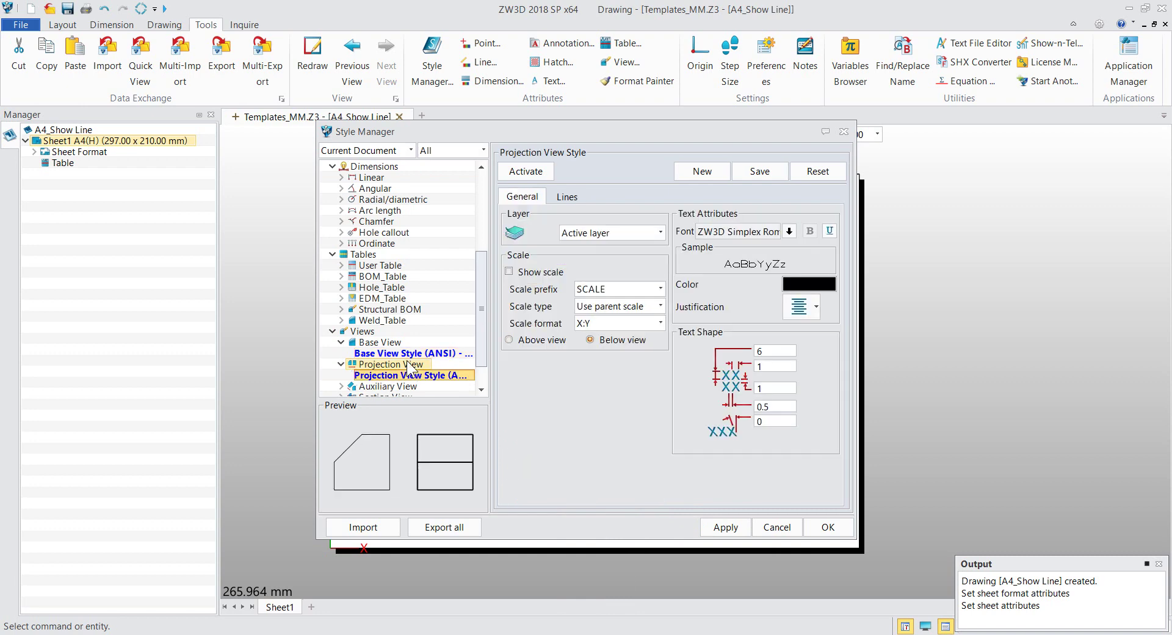
{"action": "left_click", "coordinate": [562, 199]}
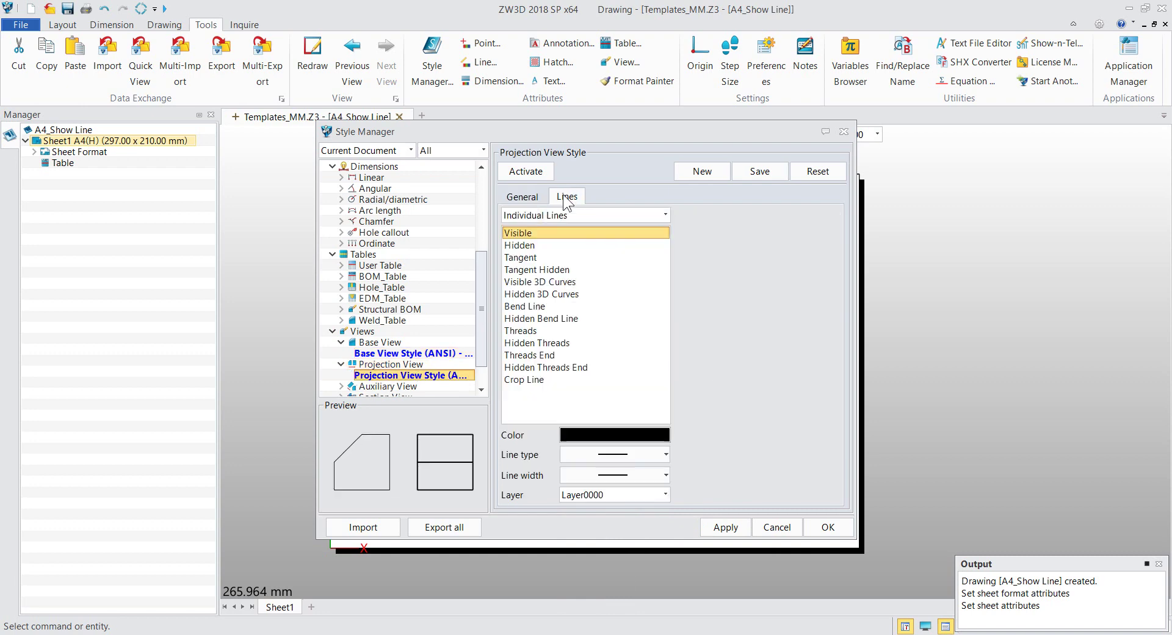
{"action": "left_click", "coordinate": [554, 282]}
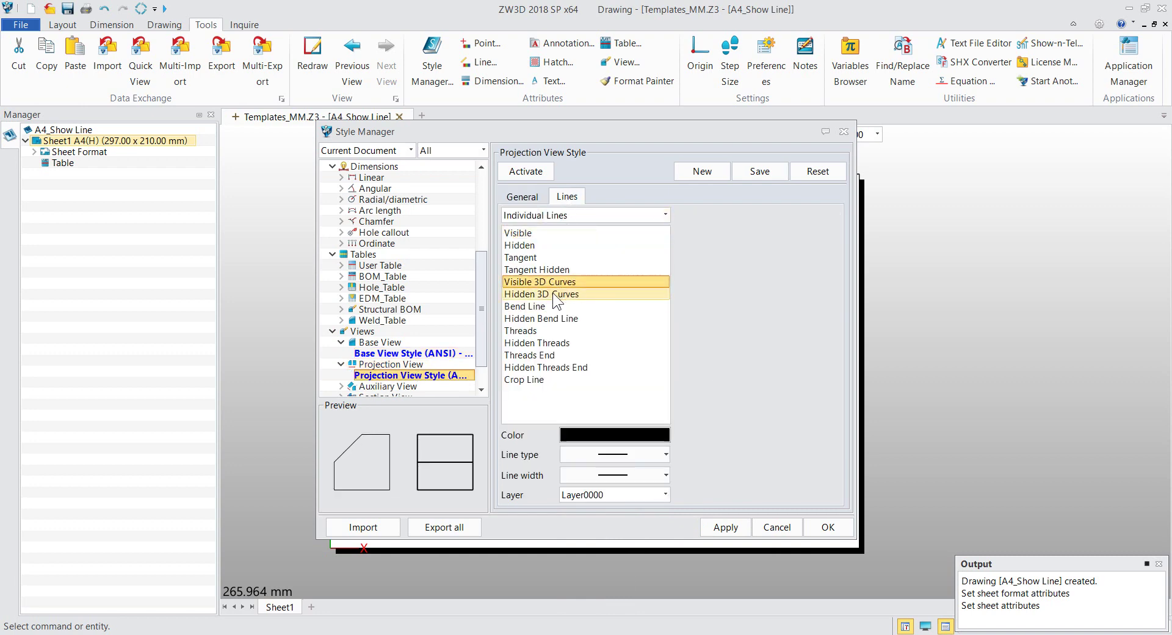
{"action": "left_click", "coordinate": [618, 441]}
{"action": "left_click", "coordinate": [658, 503]}
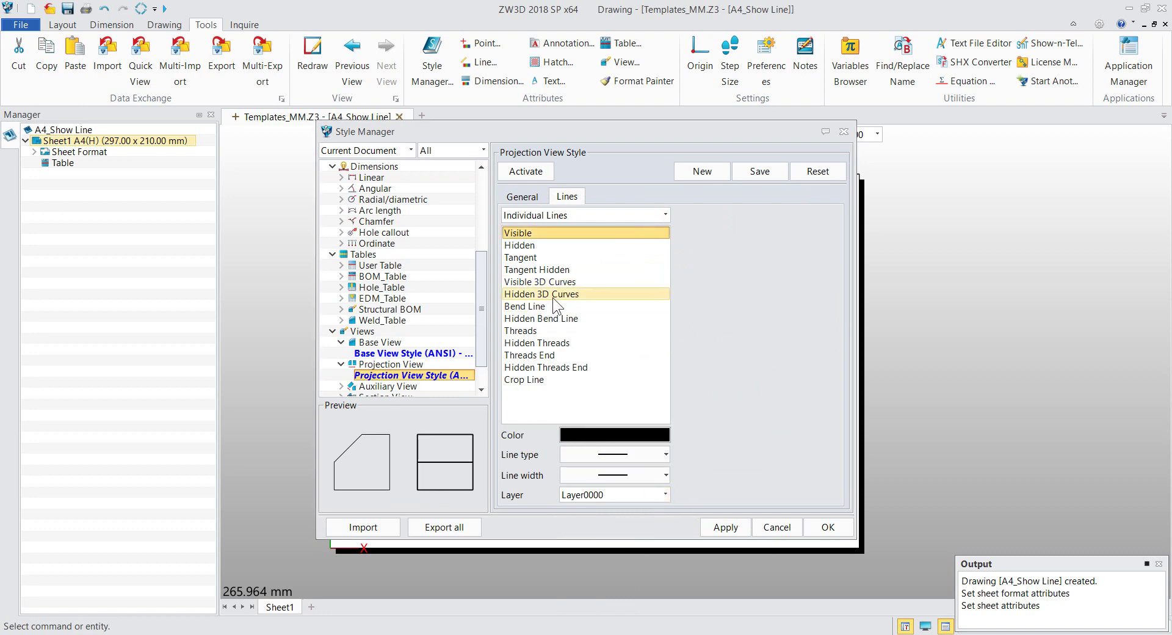
- Set Visible 3D Curves to dash-dot-dot with a thicker width, apply, and close with OK
{"action": "left_click", "coordinate": [564, 281]}
{"action": "left_click", "coordinate": [656, 454]}
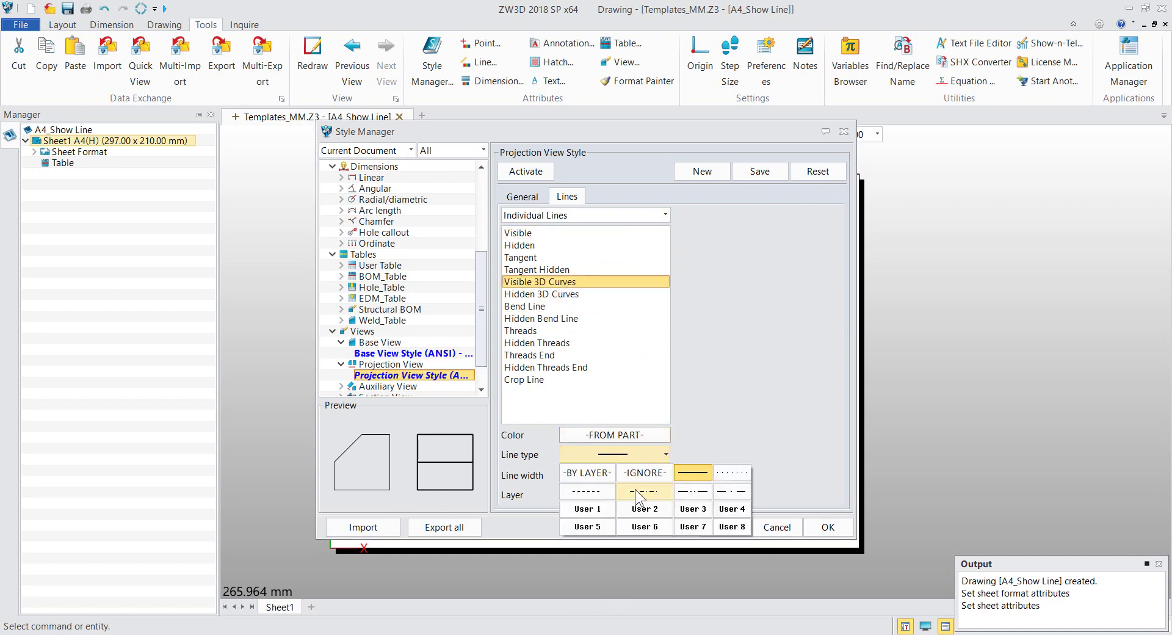
{"action": "left_click", "coordinate": [688, 494]}
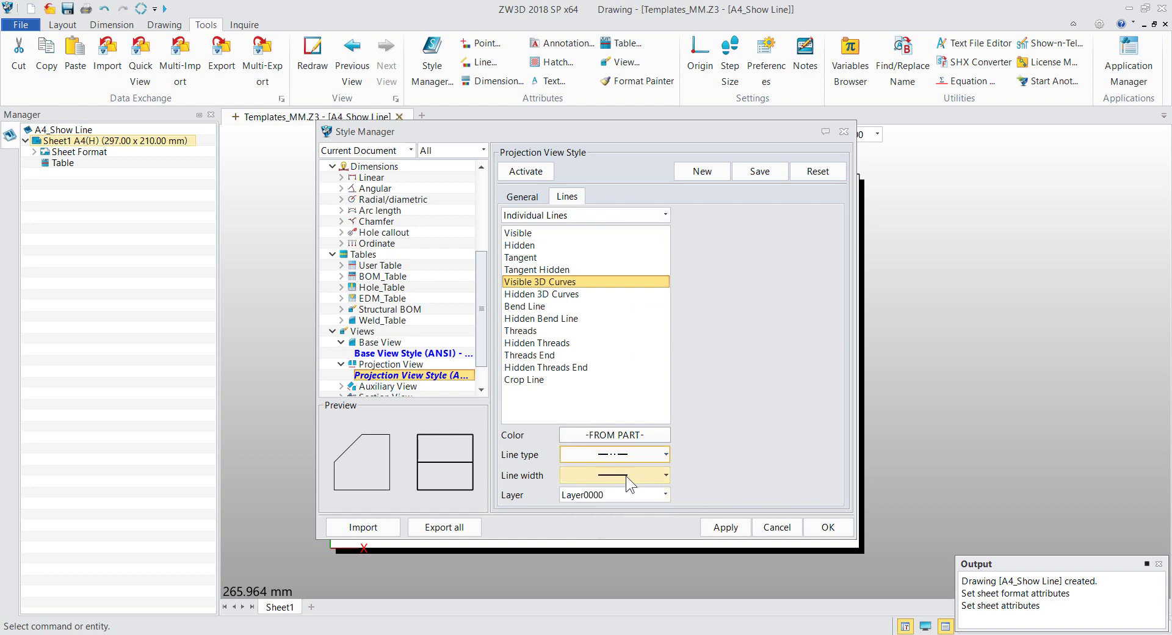
{"action": "left_click", "coordinate": [625, 475]}
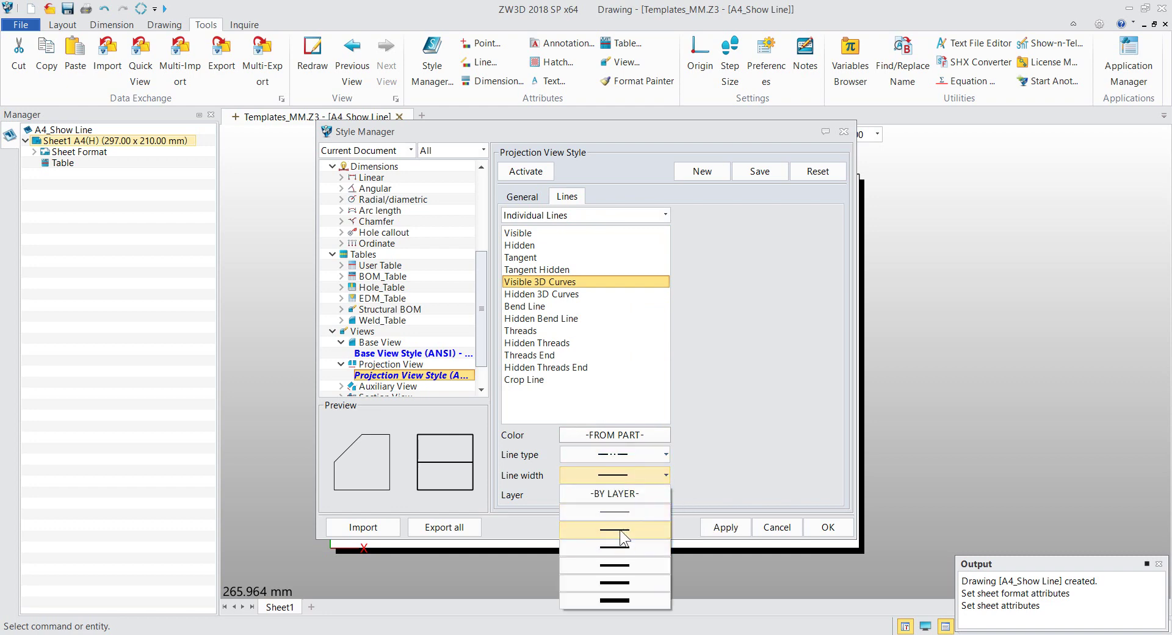
{"action": "left_click", "coordinate": [620, 526]}
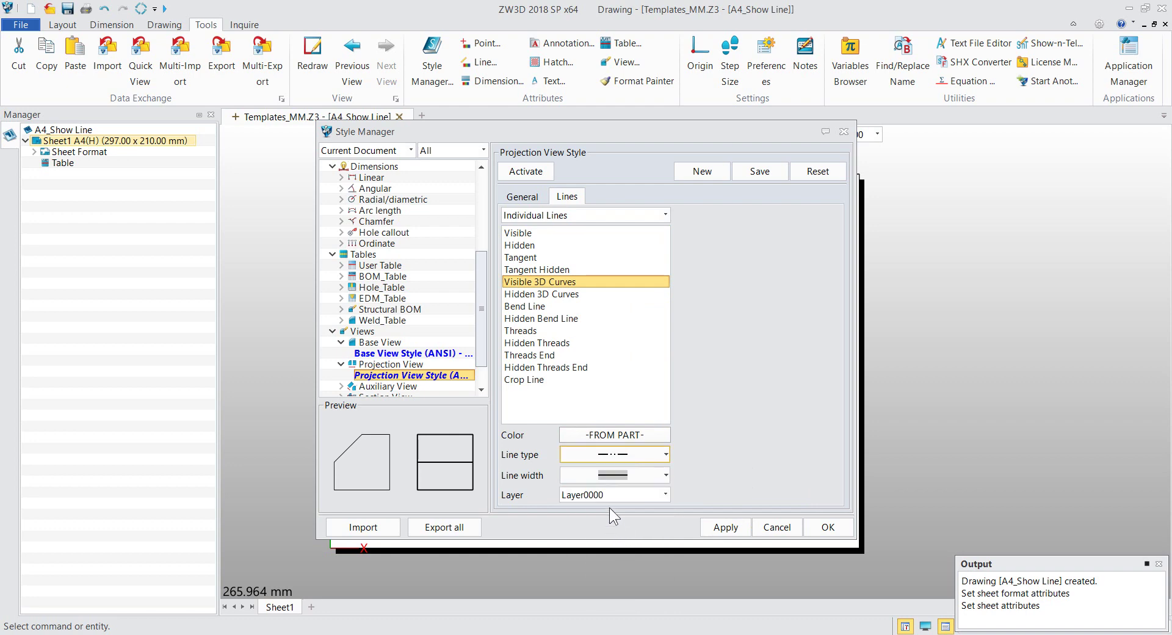
{"action": "left_click", "coordinate": [735, 526]}
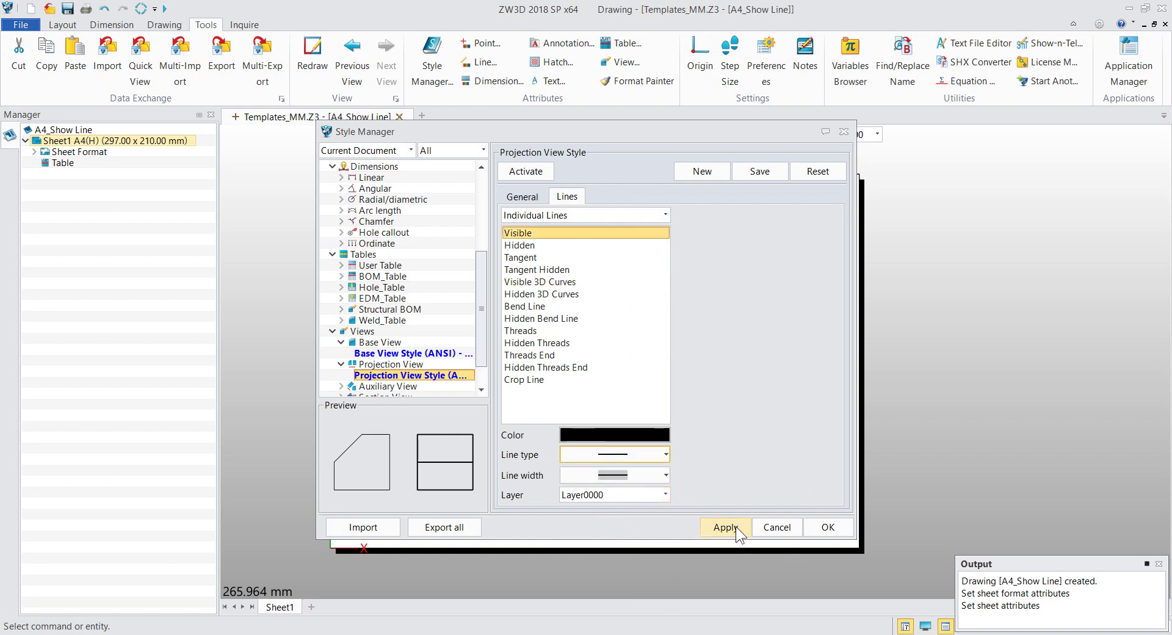
{"action": "left_click", "coordinate": [828, 527]}
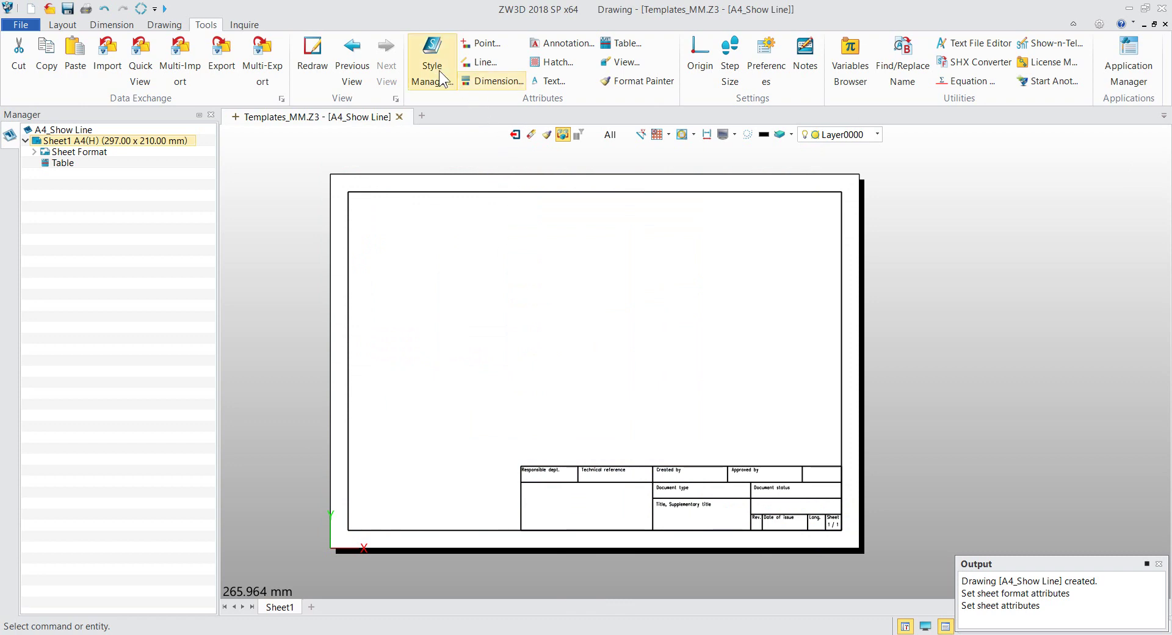
- Reopen Style Manager and review the ANSI base view's Visible 3D Curves line settings
{"action": "middle_click", "coordinate": [492, 250]}
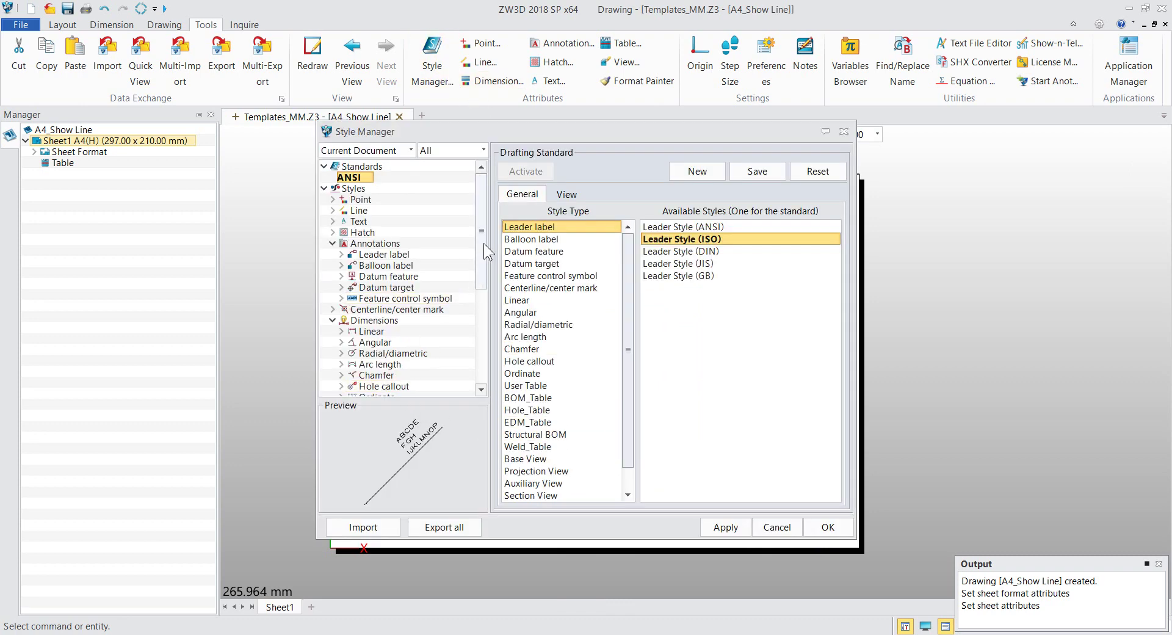
{"action": "left_click_drag", "start_coordinate": [483, 243], "coordinate": [476, 399]}
{"action": "left_click", "coordinate": [404, 320]}
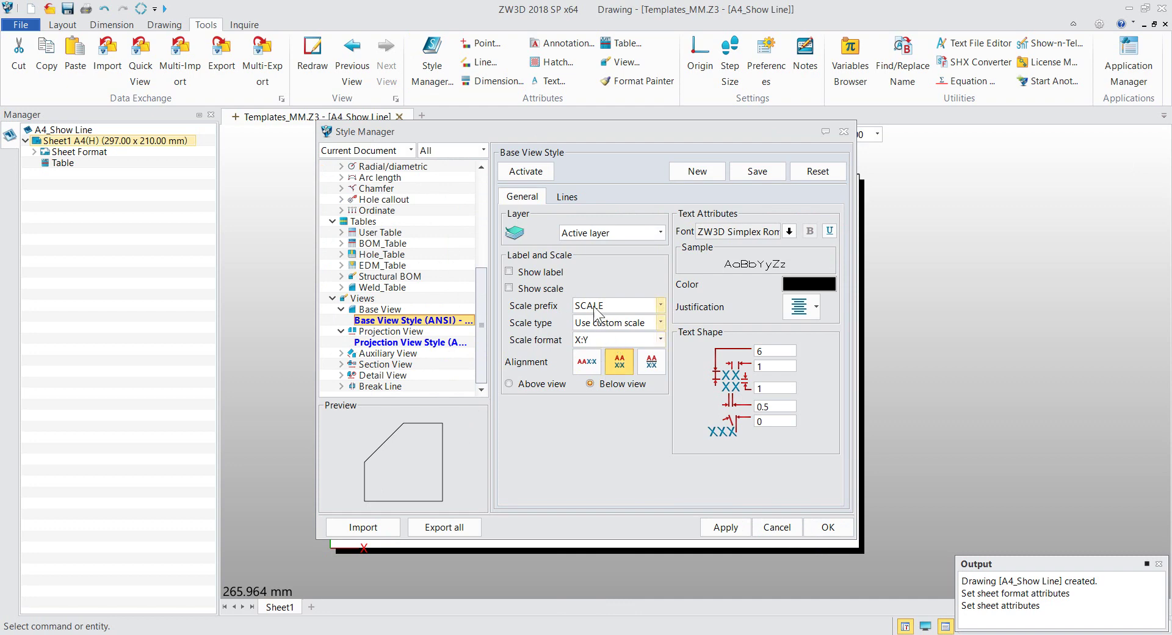
{"action": "left_click", "coordinate": [567, 196]}
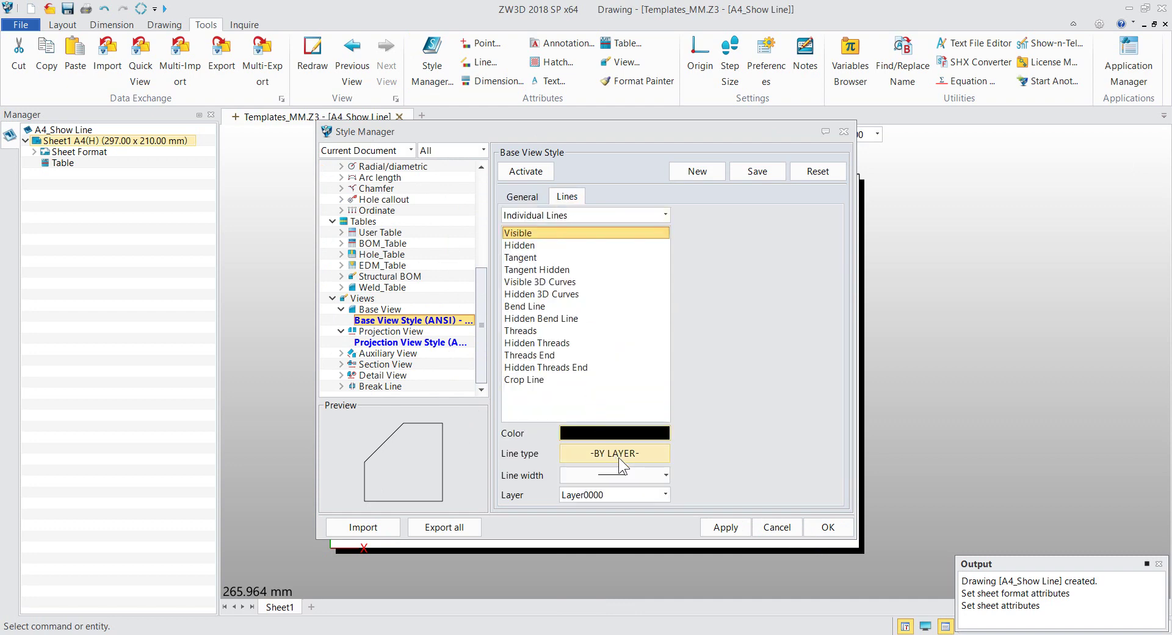
{"action": "left_click", "coordinate": [539, 281]}
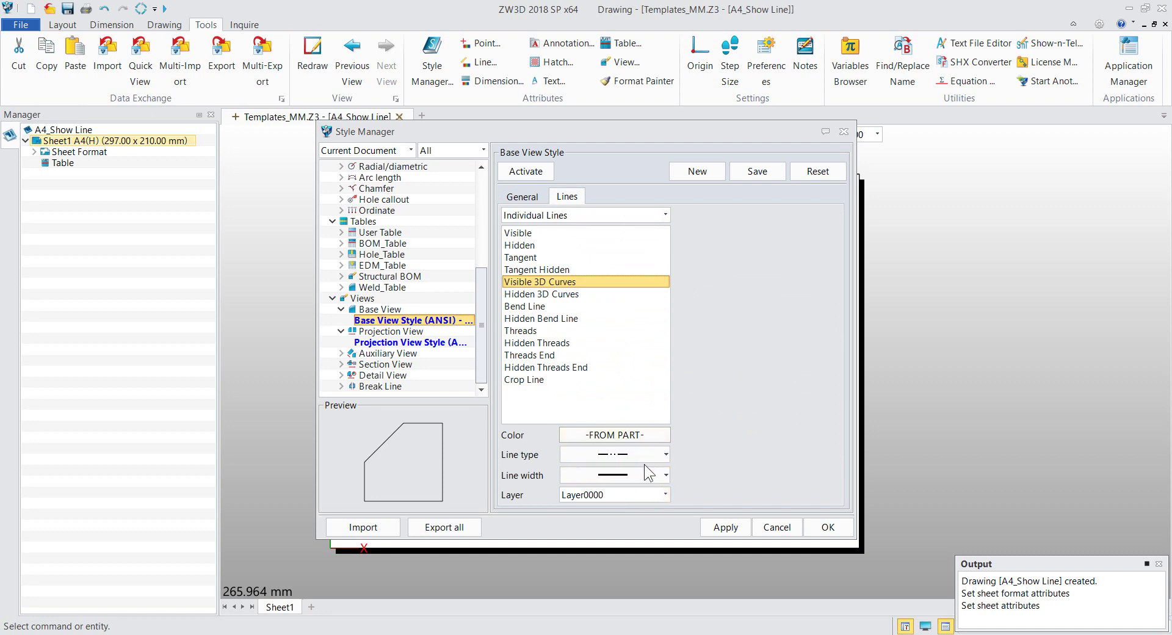
- Check the projection view's Visible 3D Curves settings, then return to its General tab
{"action": "left_click", "coordinate": [410, 342]}
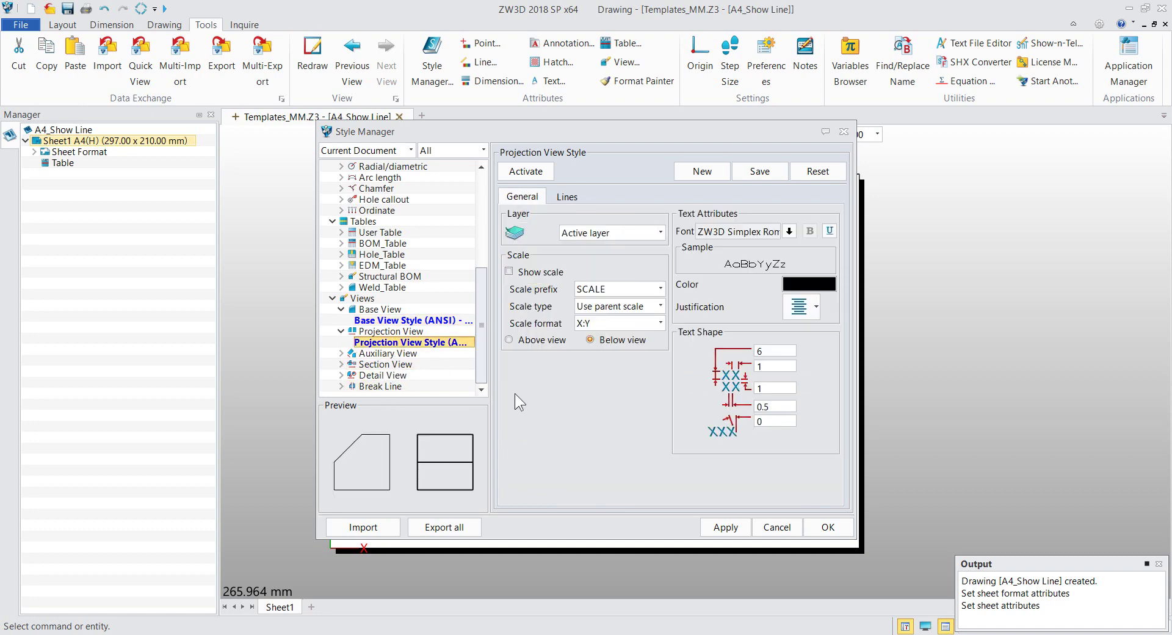
{"action": "left_click", "coordinate": [566, 197]}
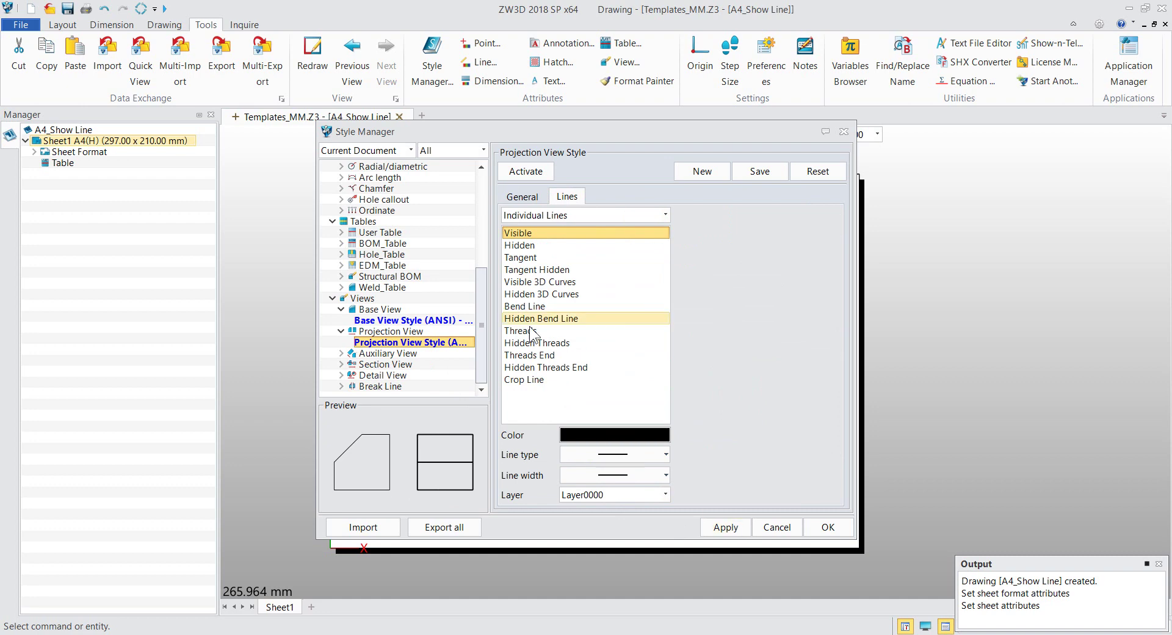
{"action": "left_click", "coordinate": [539, 281]}
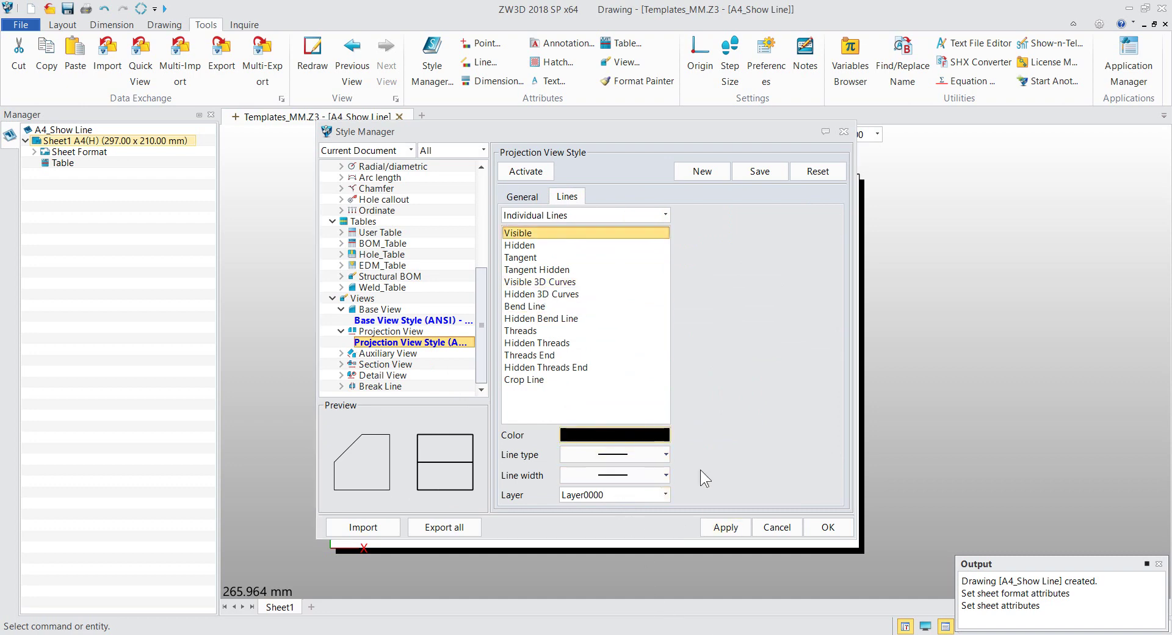
{"action": "left_click_drag", "start_coordinate": [485, 331], "coordinate": [487, 200]}
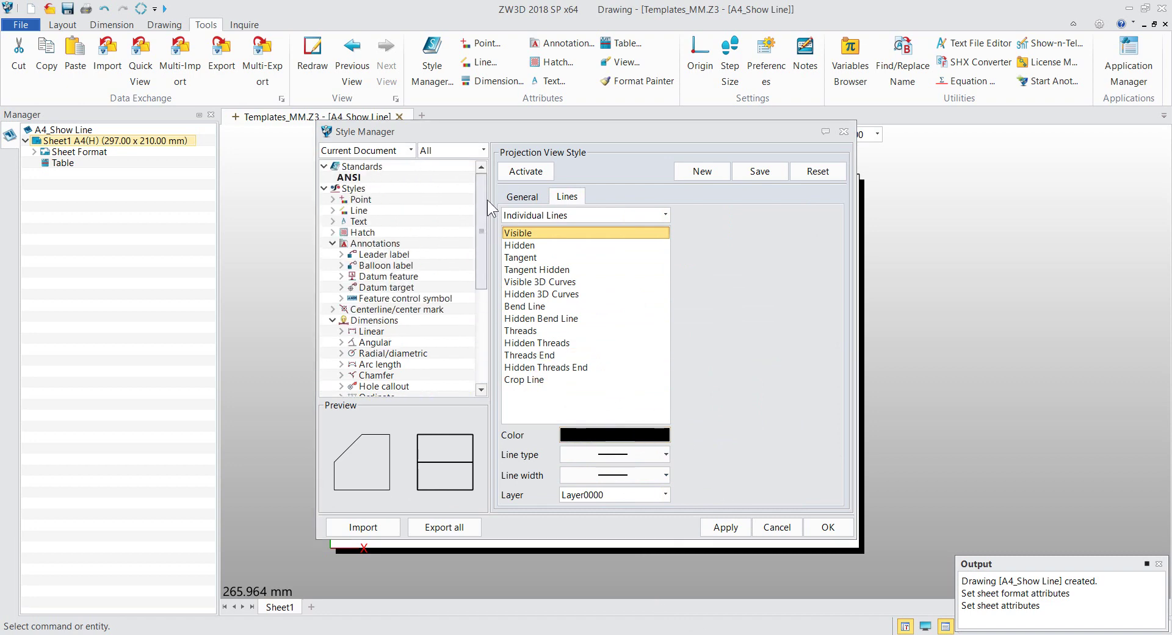
{"action": "left_click", "coordinate": [513, 197]}
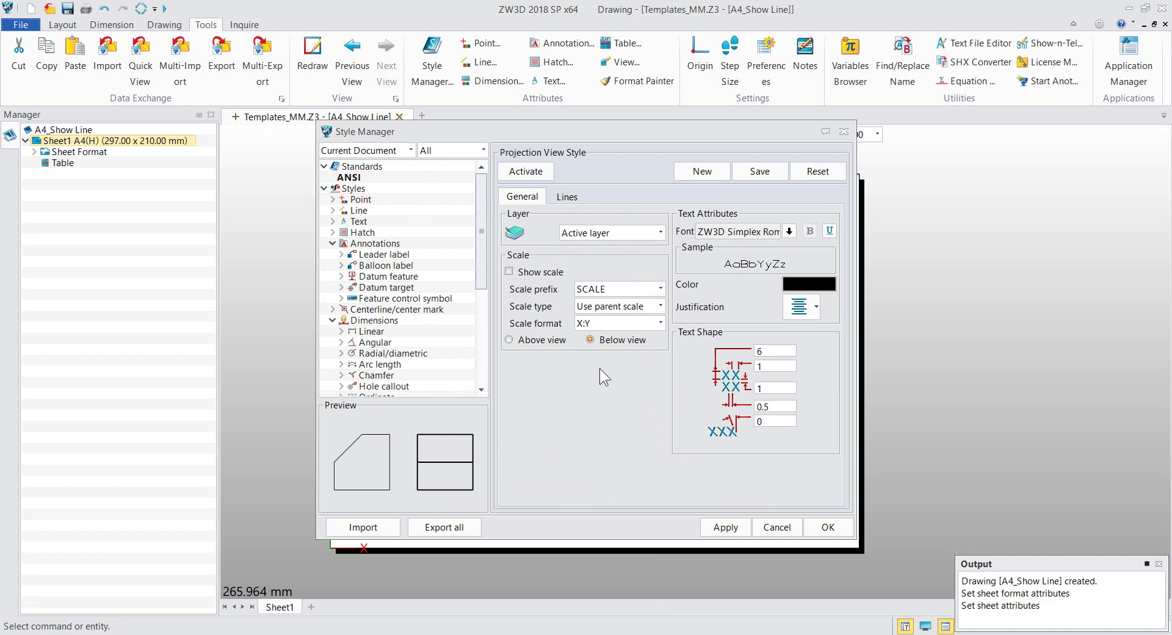
- Enable the 3D curves option on the ANSI standard's View tab and apply it
{"action": "left_click", "coordinate": [348, 177]}
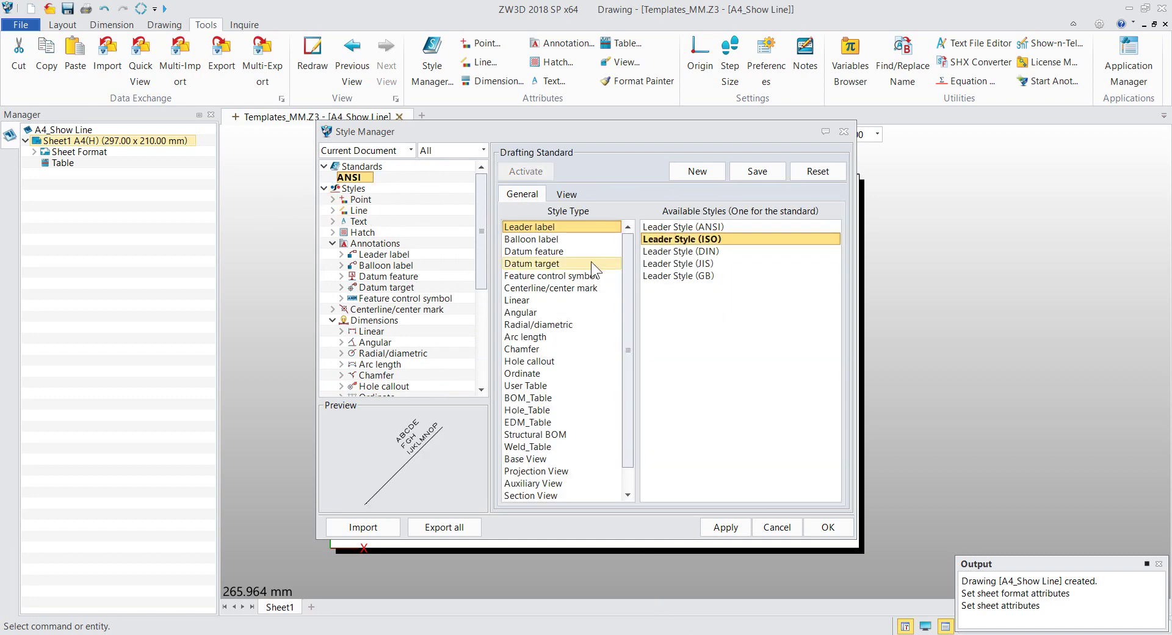
{"action": "left_click", "coordinate": [564, 195]}
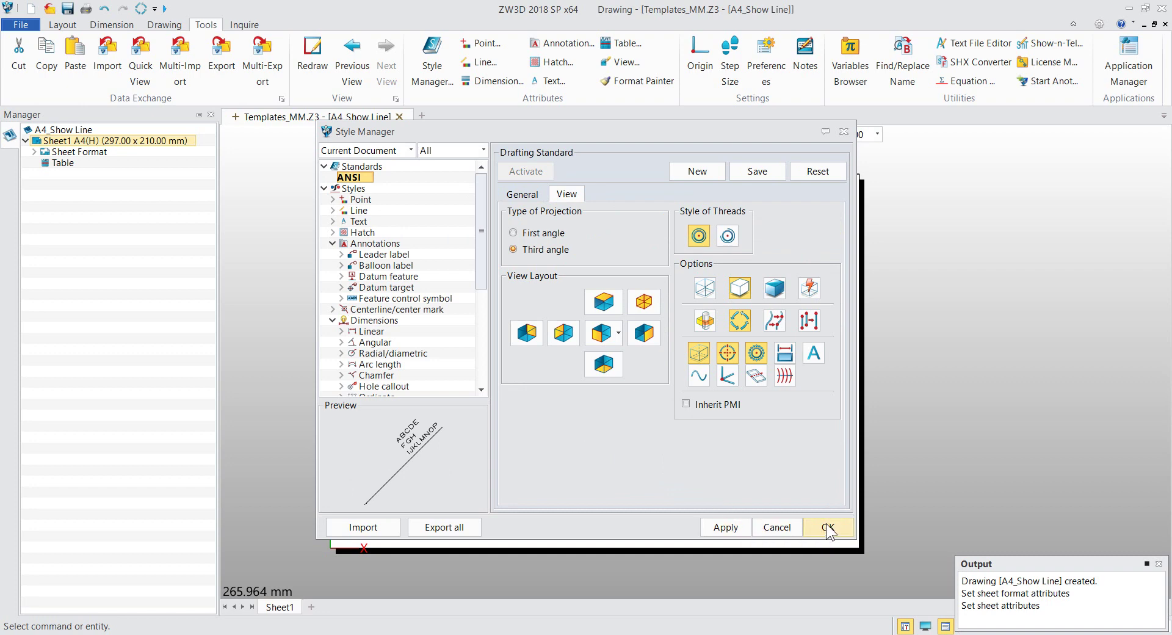
{"action": "left_click", "coordinate": [698, 375]}
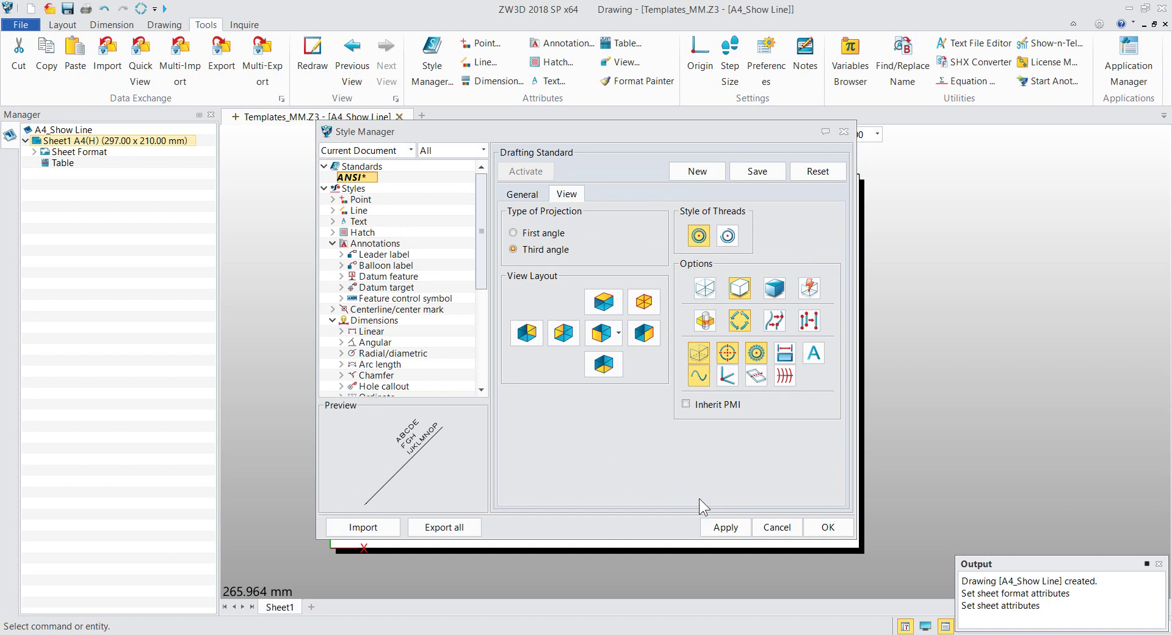
{"action": "left_click", "coordinate": [521, 194]}
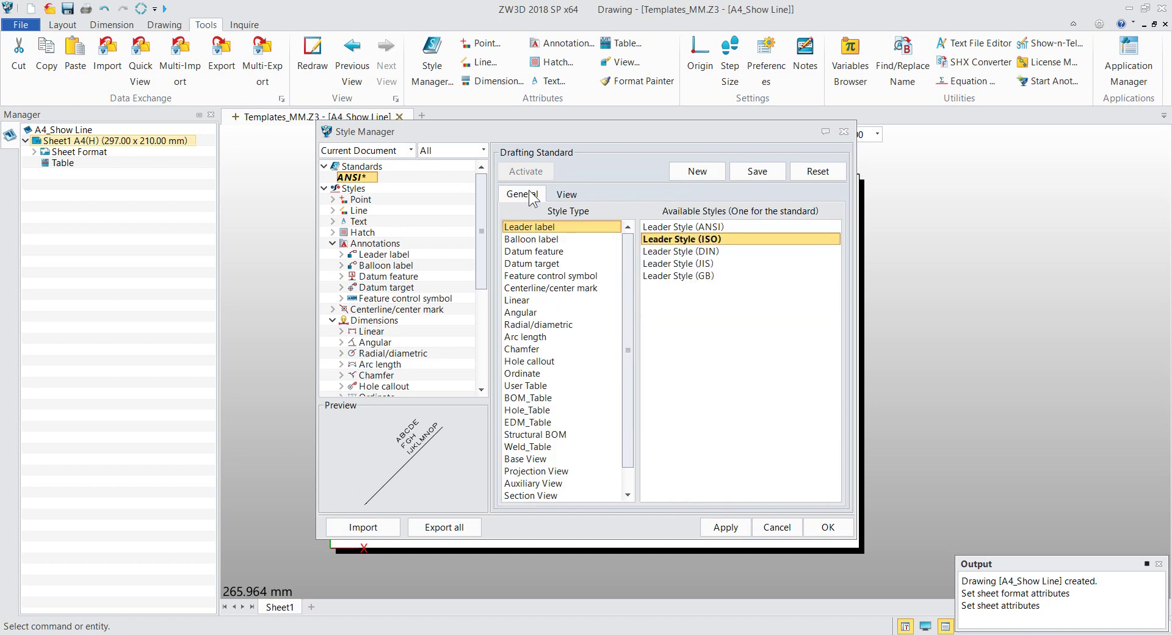
{"action": "left_click", "coordinate": [568, 194]}
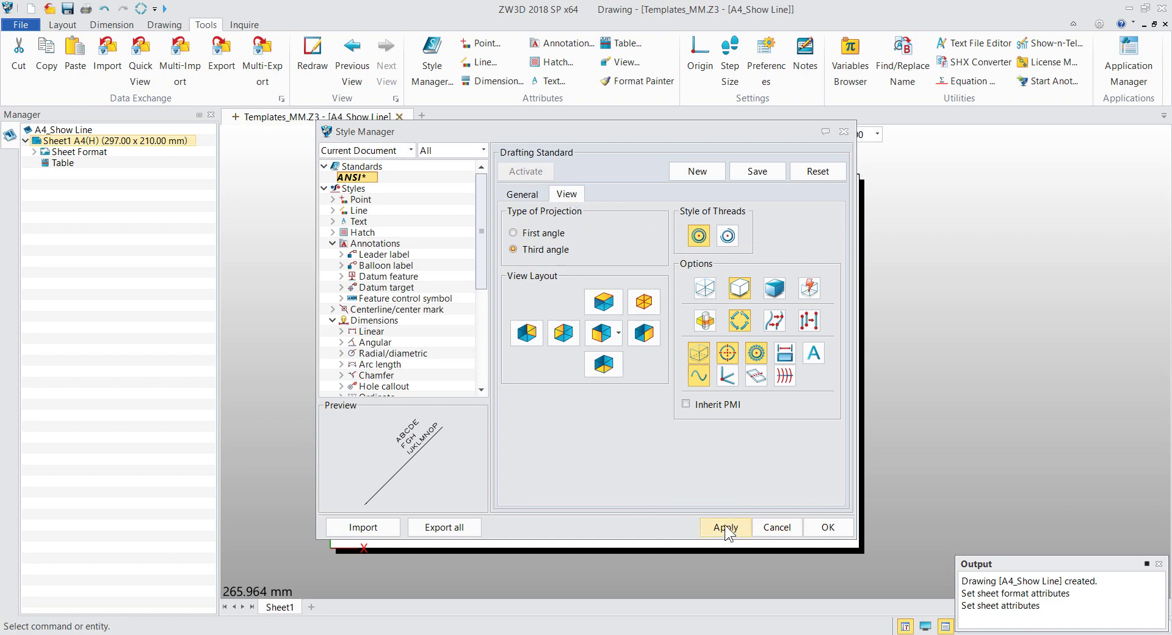
{"action": "left_click", "coordinate": [831, 528]}
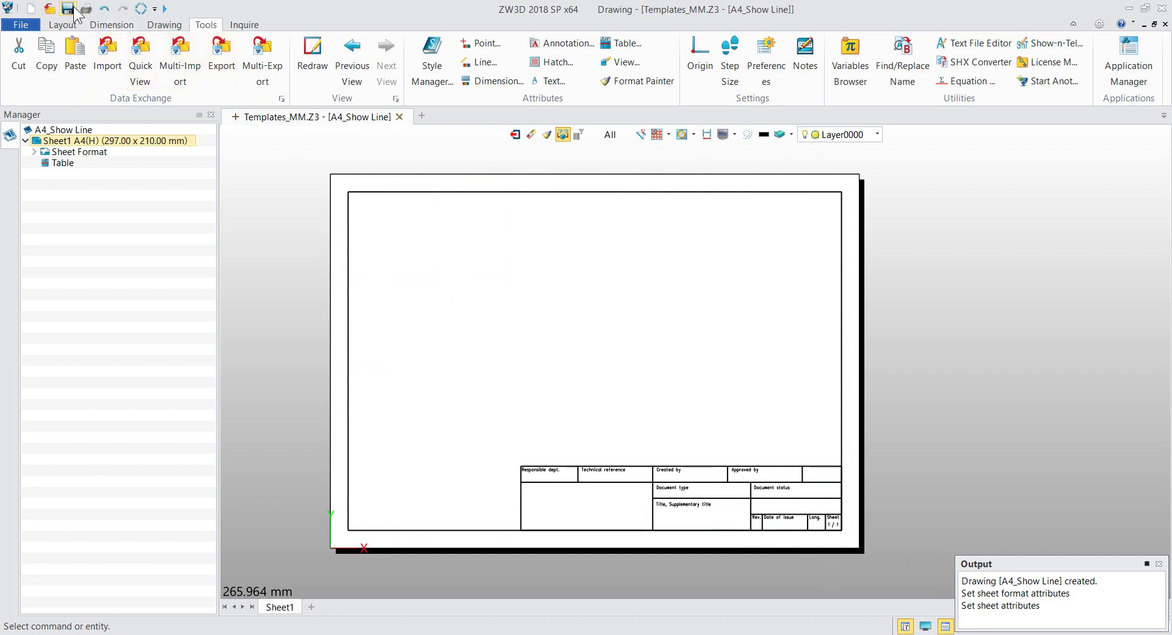
- Save Templates_MM.Z3 with Ctrl+S and close the ZW3D window
{"action": "key", "text": "ctrl+s"}
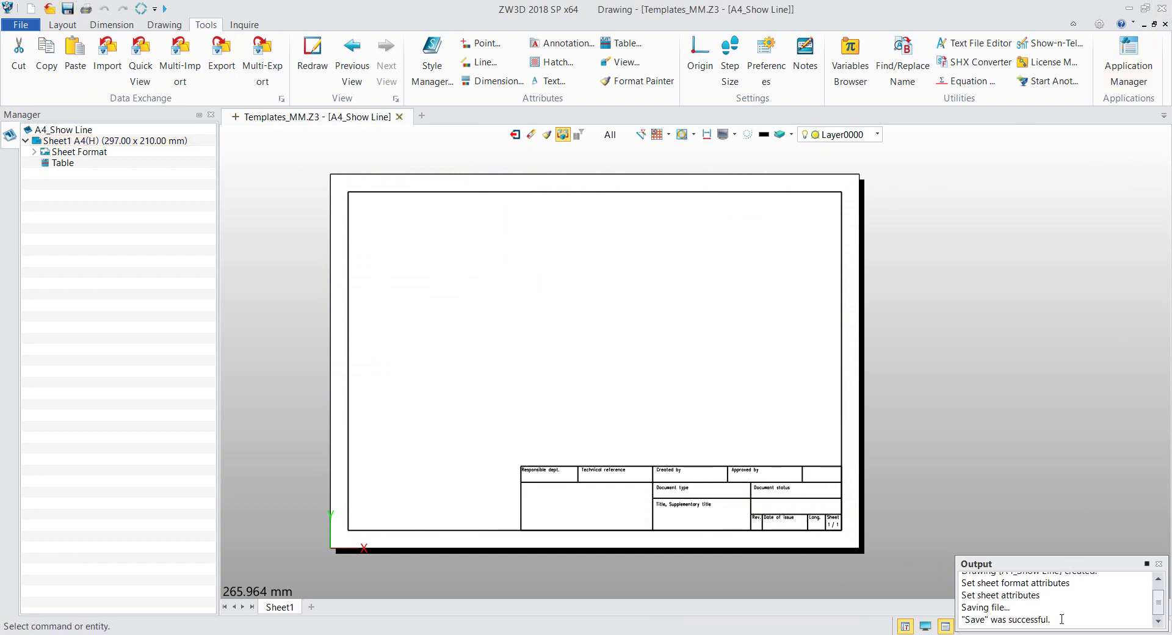
{"action": "left_click_drag", "start_coordinate": [1062, 619], "coordinate": [980, 620]}
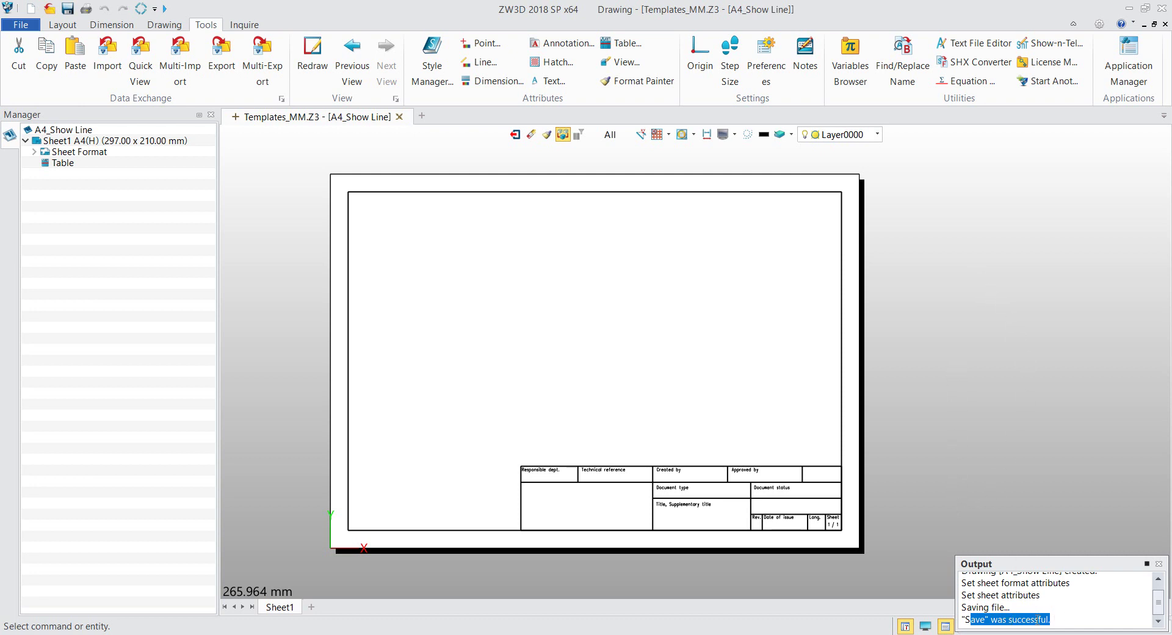
{"action": "left_click", "coordinate": [975, 364]}
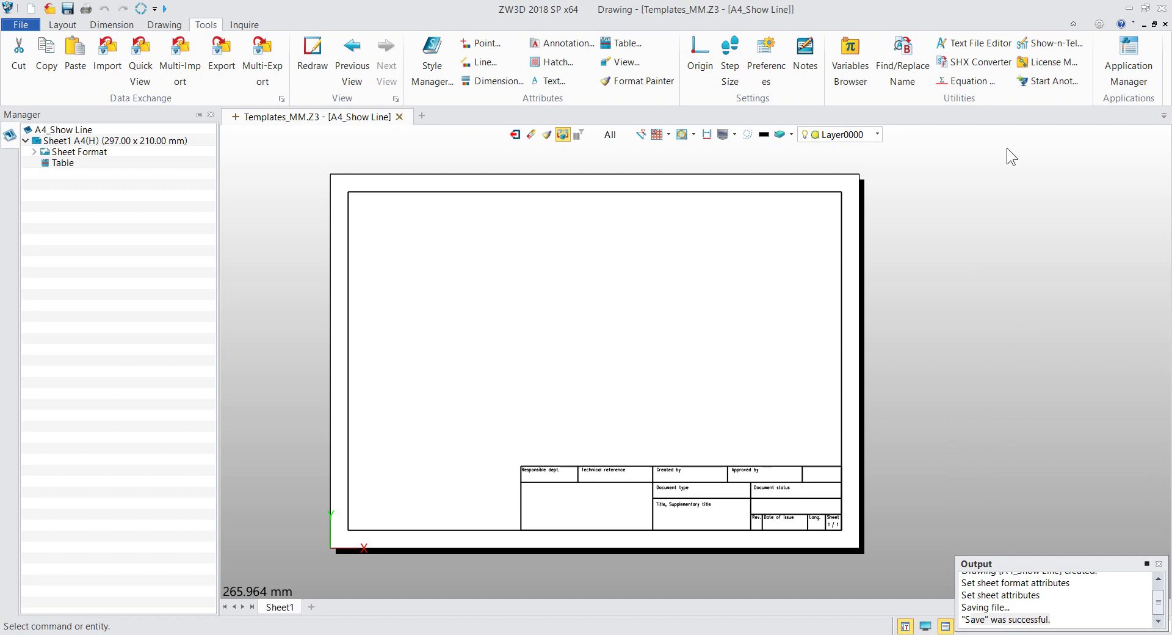
{"action": "left_click", "coordinate": [1161, 8]}
- Confirm the exit, relaunch ZW3D, and open Part001 from the Desktop
{"action": "left_click", "coordinate": [584, 362]}
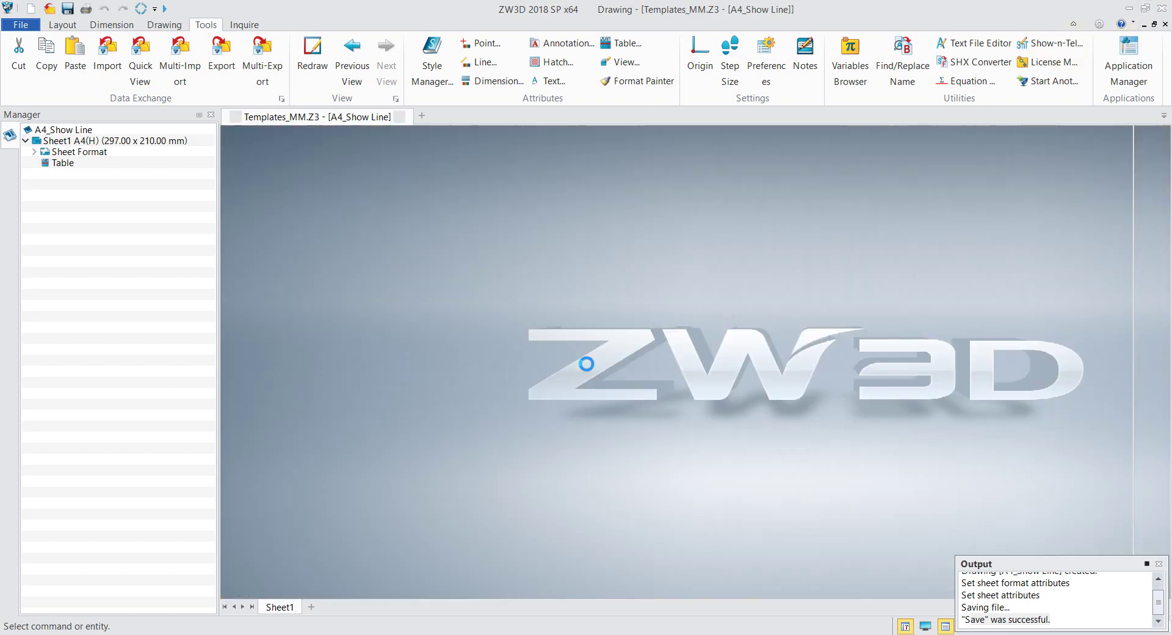
{"action": "double_click", "coordinate": [617, 394]}
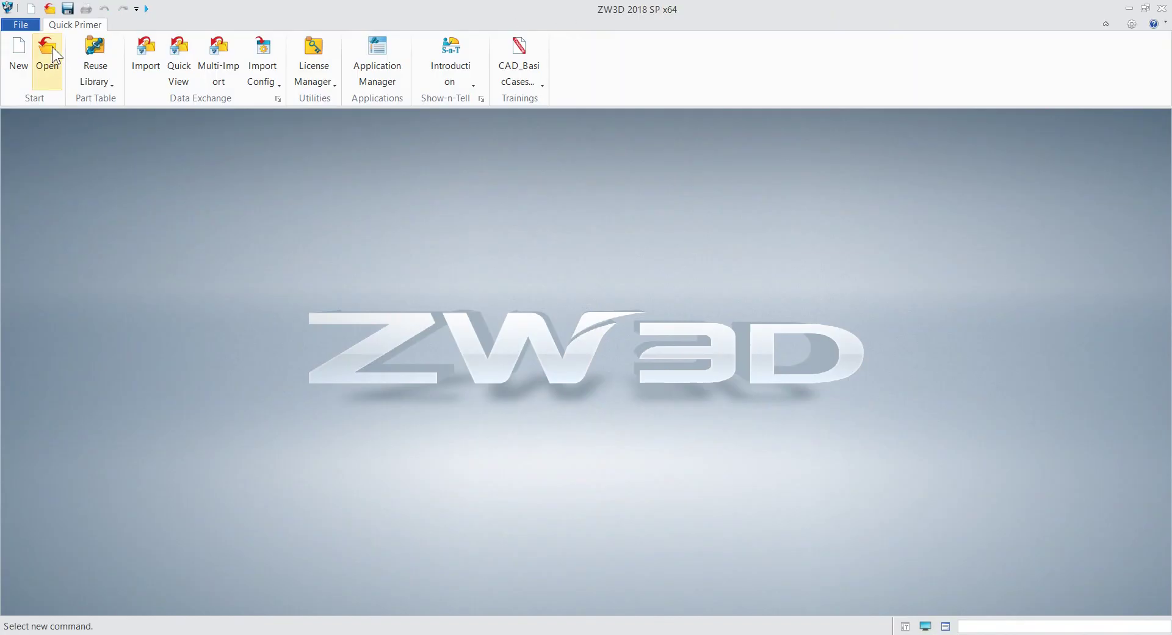
{"action": "left_click", "coordinate": [48, 47]}
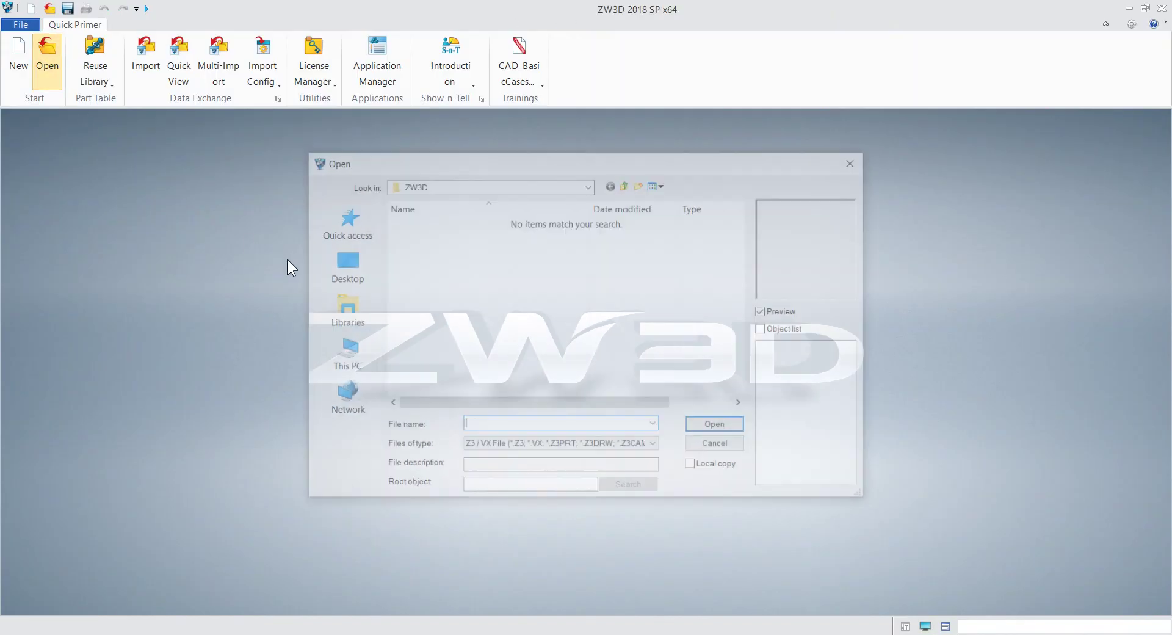
{"action": "left_click", "coordinate": [353, 263]}
{"action": "scroll", "coordinate": [513, 375], "scroll_direction": "down", "scroll_amount": 2}
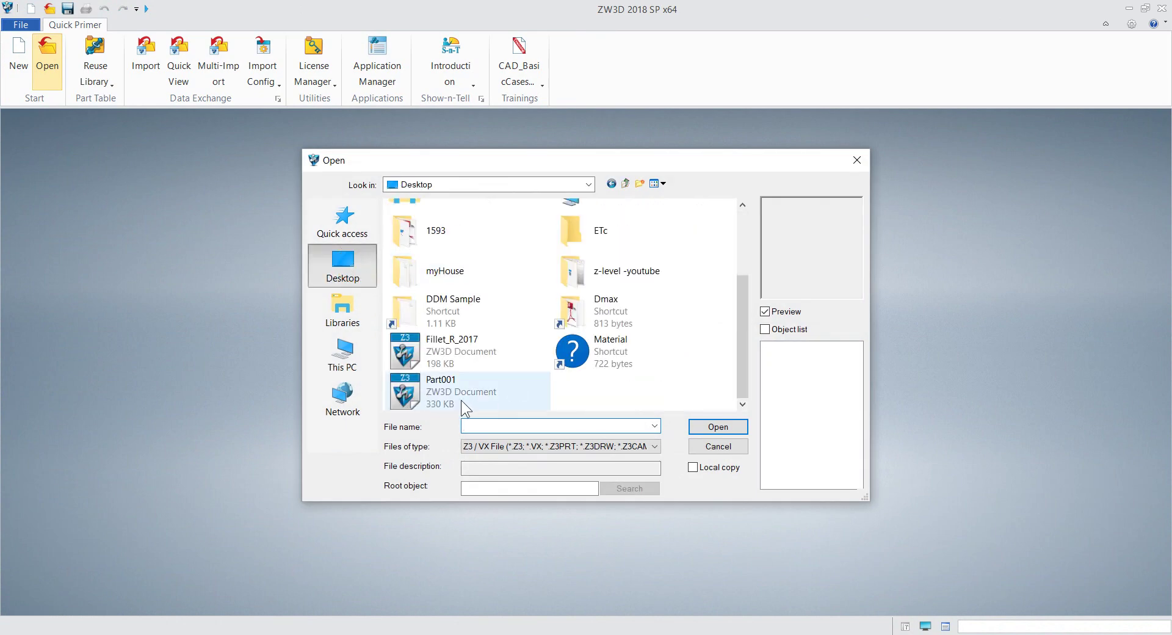
{"action": "left_click", "coordinate": [459, 393]}
{"action": "left_click", "coordinate": [717, 427]}
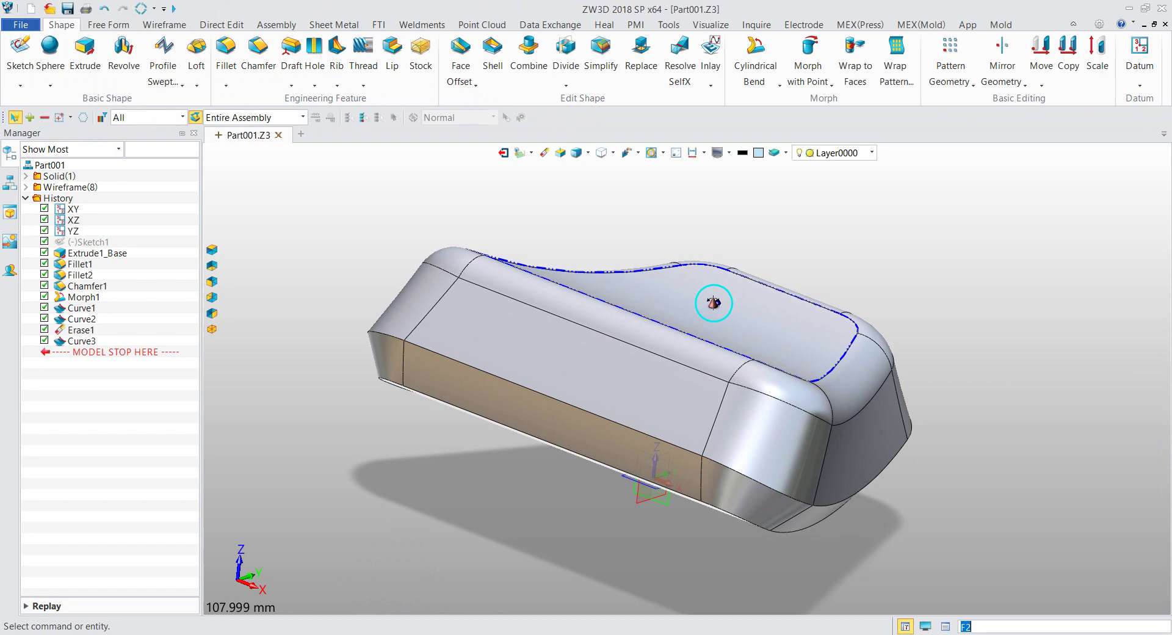
- In Curve from Edge, pick the first five side seam edges of the part
{"action": "middle_click_drag", "start_coordinate": [706, 296], "coordinate": [710, 365]}
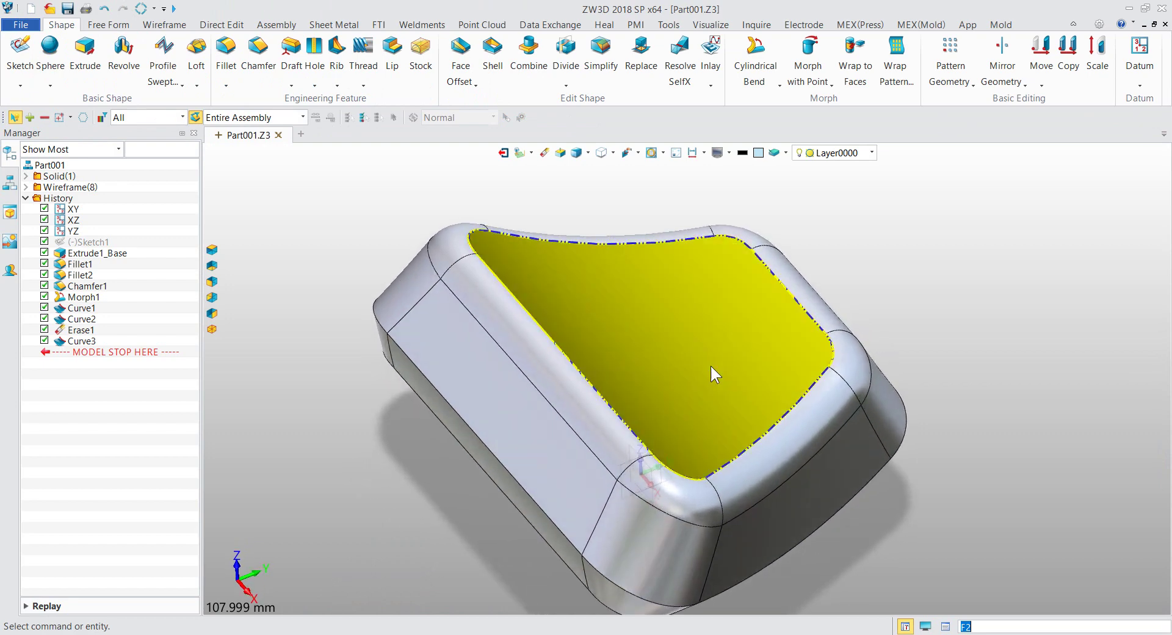
{"action": "scroll", "coordinate": [724, 474], "scroll_direction": "up", "scroll_amount": 2}
{"action": "scroll", "coordinate": [679, 401], "scroll_direction": "up", "scroll_amount": 2}
{"action": "scroll", "coordinate": [680, 402], "scroll_direction": "down", "scroll_amount": 5}
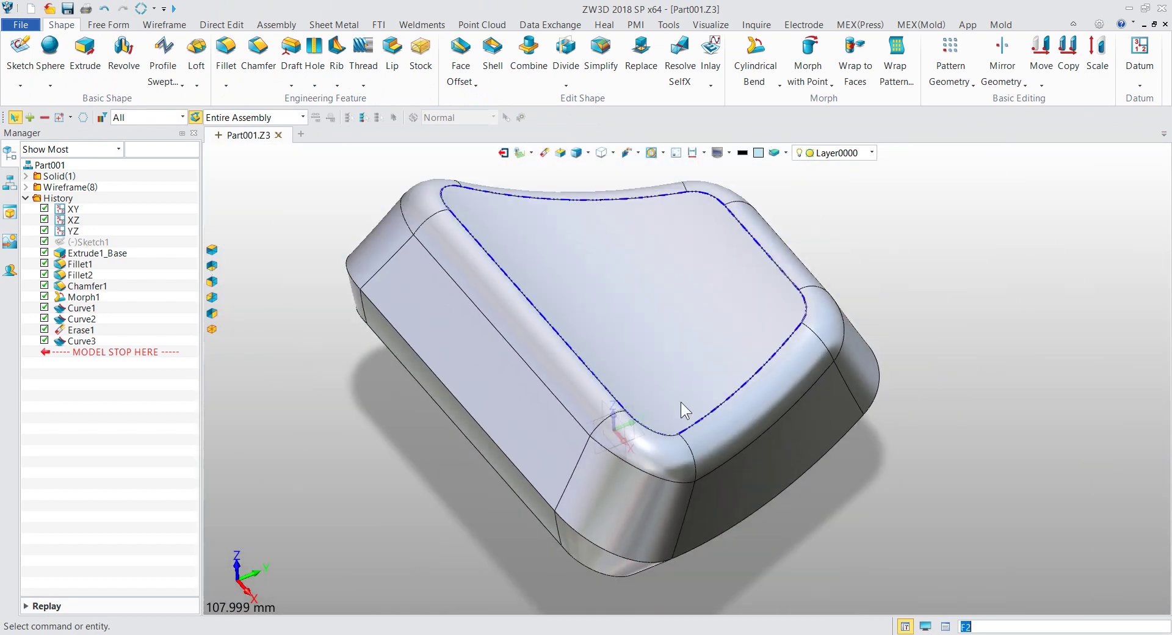
{"action": "left_click", "coordinate": [164, 24]}
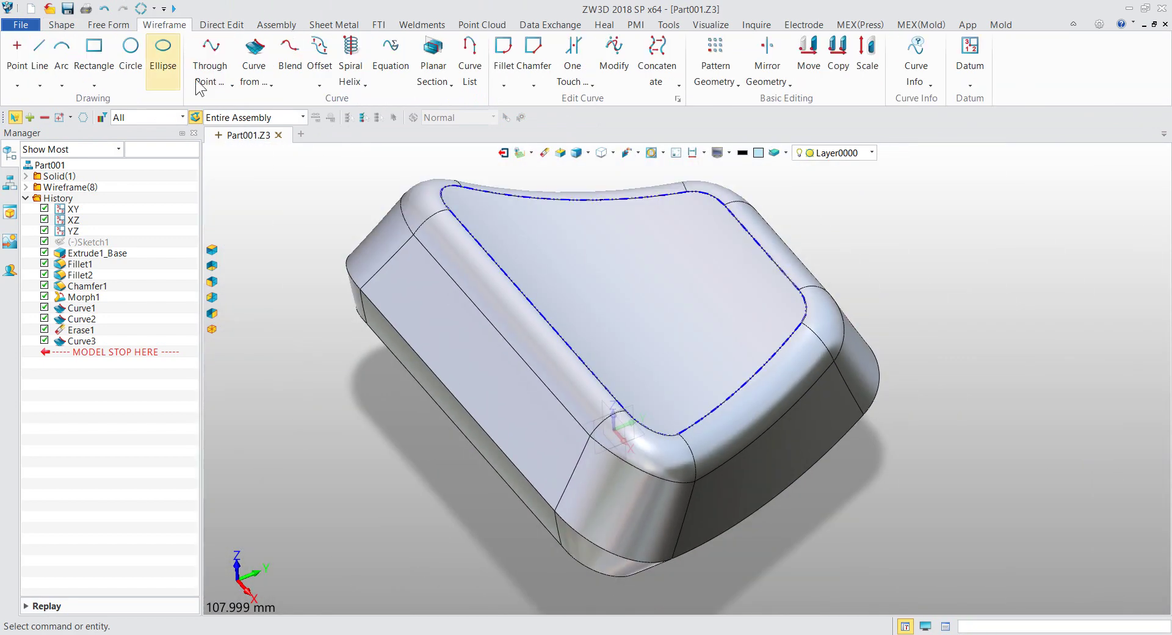
{"action": "left_click", "coordinate": [254, 48]}
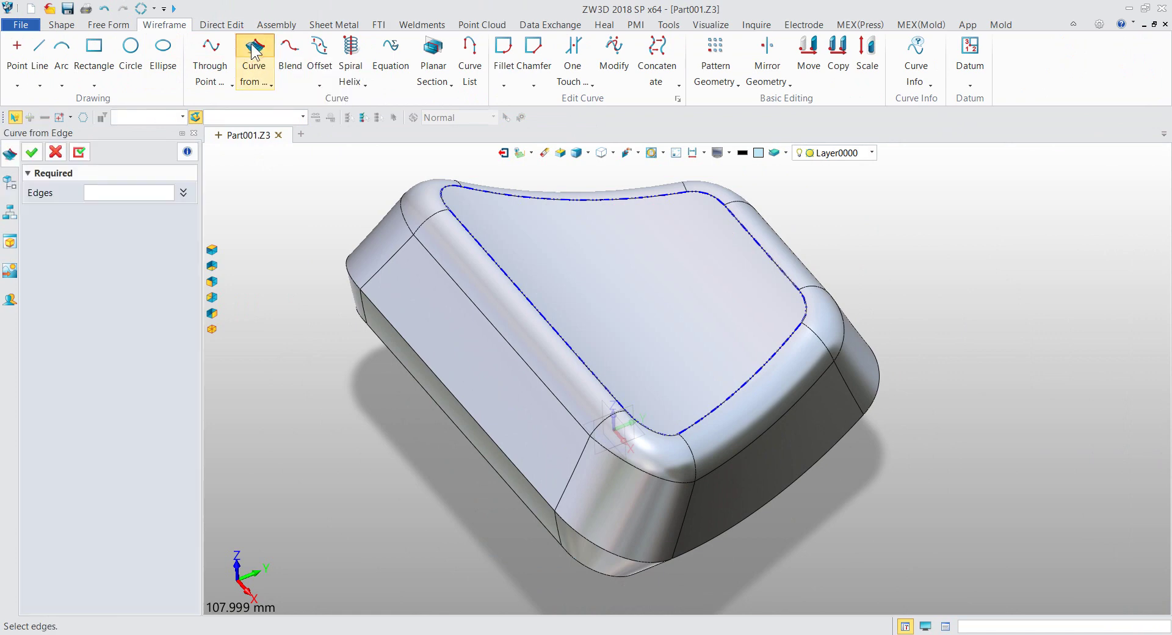
{"action": "left_click", "coordinate": [576, 473]}
{"action": "left_click", "coordinate": [423, 224]}
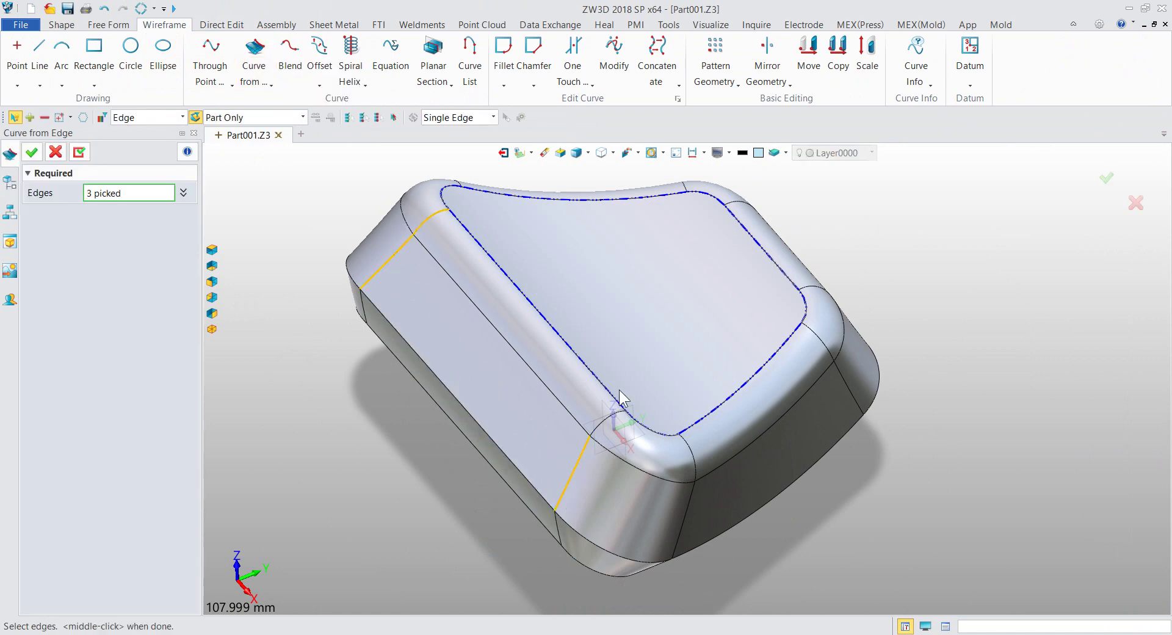
{"action": "left_click", "coordinate": [693, 466]}
{"action": "left_click", "coordinate": [825, 345]}
{"action": "left_click", "coordinate": [817, 292]}
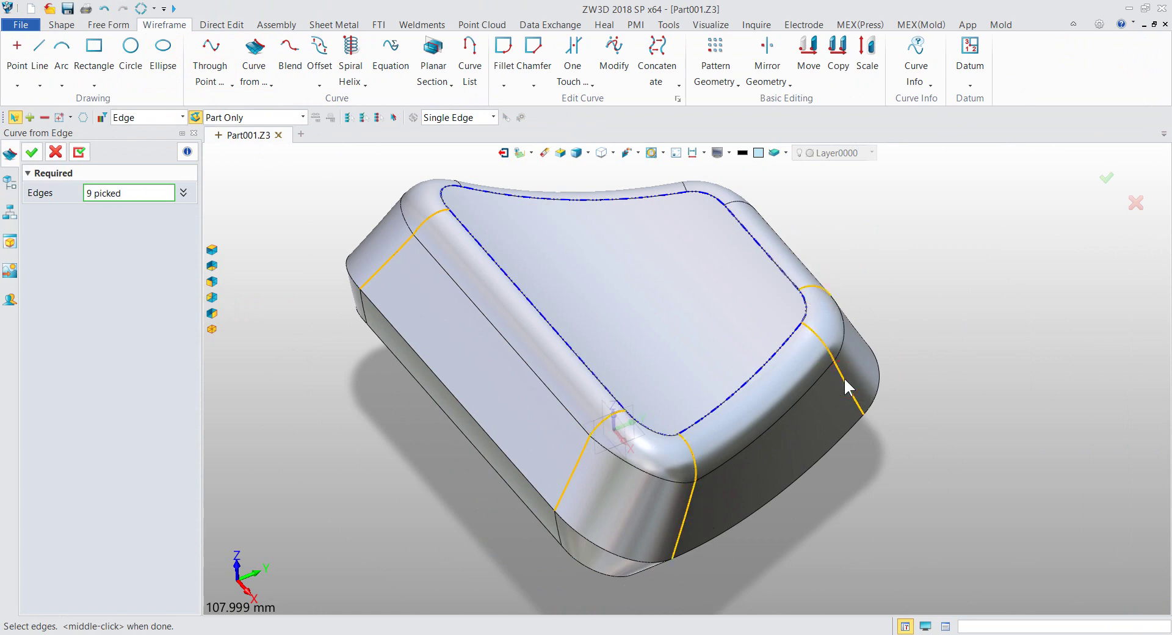
- Orbit around the corners to pick the remaining seam edges, 16 in all, creating Curve4
{"action": "mouse_move", "coordinate": [847, 387]}
{"action": "right_mouse_down"}
{"action": "mouse_move", "coordinate": [854, 305]}
{"action": "mouse_move", "coordinate": [886, 327]}
{"action": "right_mouse_up"}
{"action": "scroll", "coordinate": [723, 467], "scroll_direction": "down", "scroll_amount": 2}
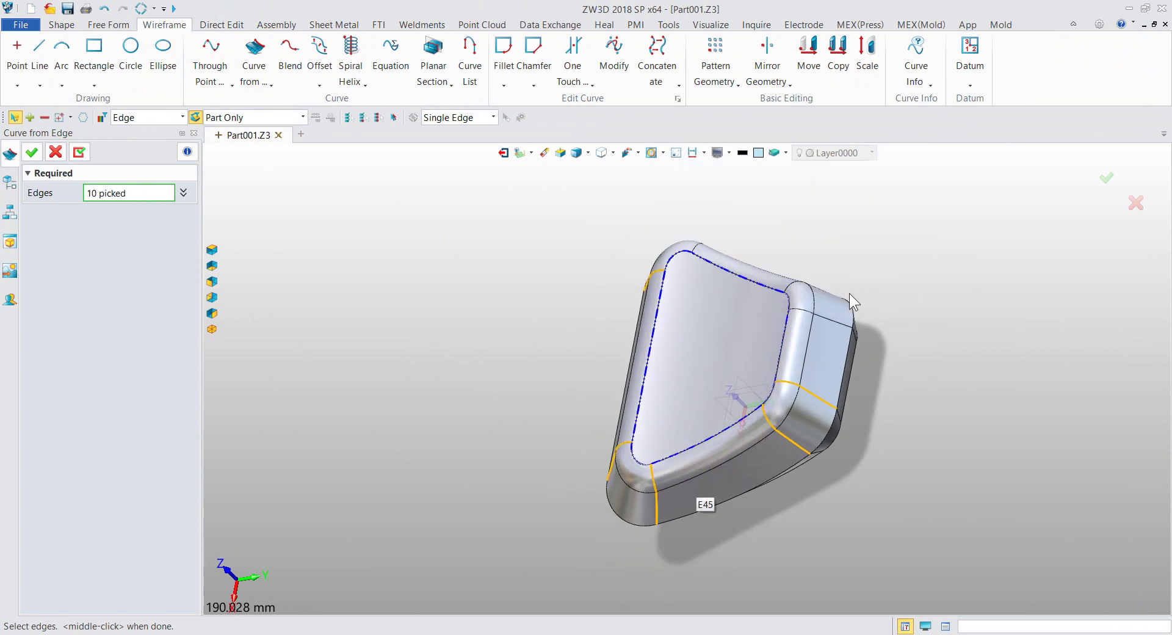
{"action": "scroll", "coordinate": [848, 293], "scroll_direction": "up", "scroll_amount": 5}
{"action": "left_click", "coordinate": [735, 262]}
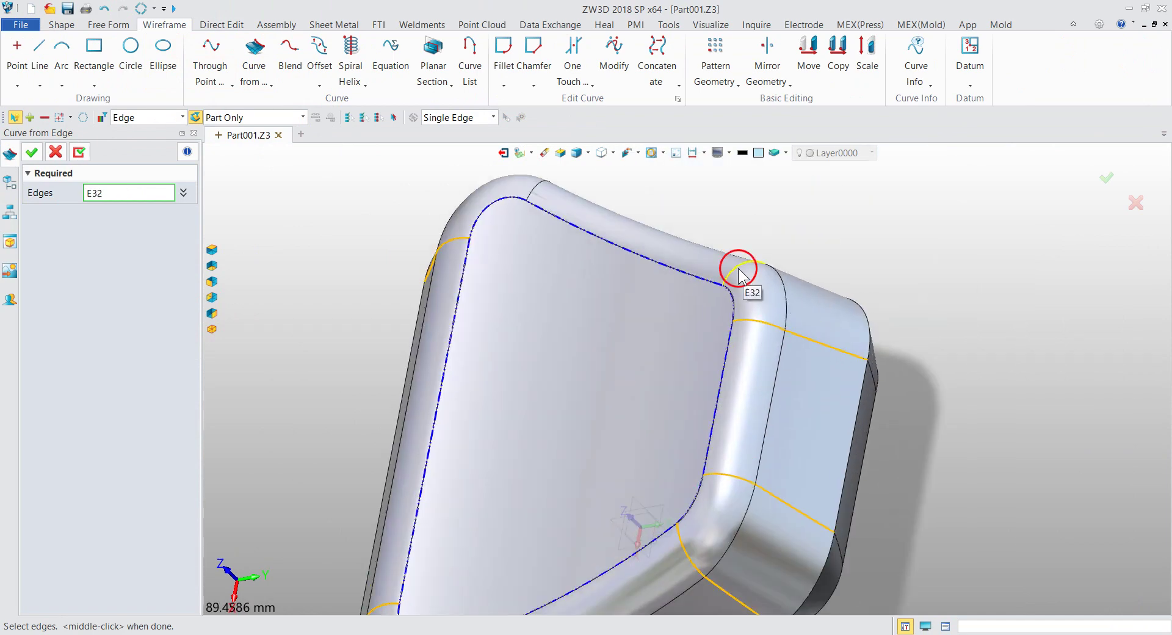
{"action": "middle_click_drag", "start_coordinate": [808, 283], "coordinate": [810, 275]}
{"action": "left_click", "coordinate": [810, 265]}
{"action": "scroll", "coordinate": [825, 405], "scroll_direction": "down", "scroll_amount": 3}
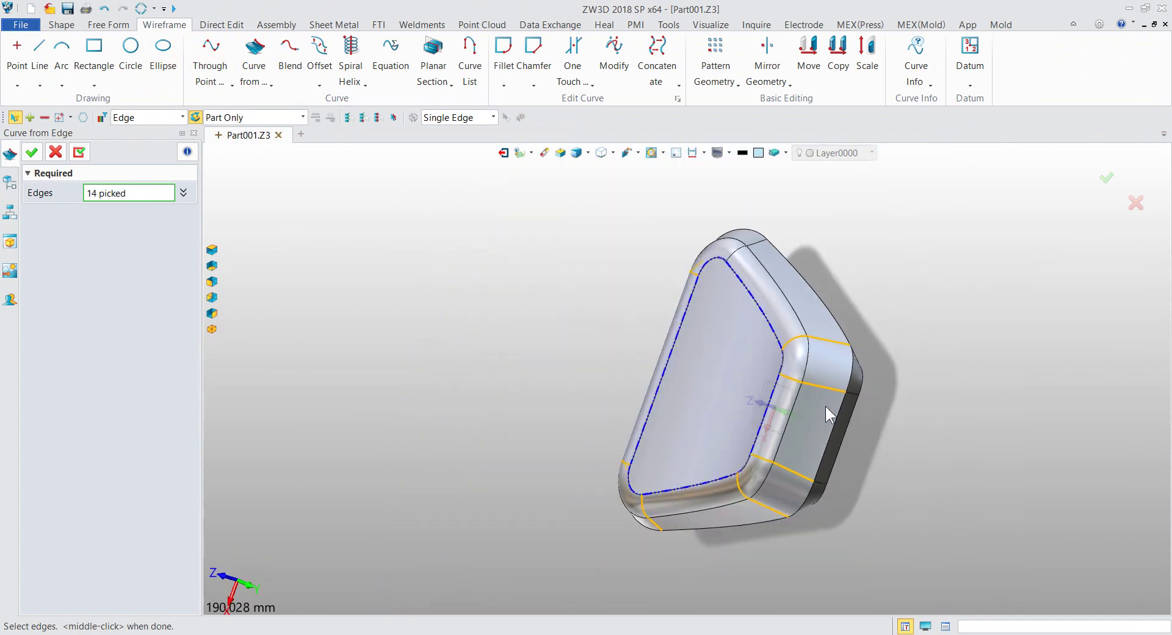
{"action": "scroll", "coordinate": [767, 239], "scroll_direction": "up", "scroll_amount": 2}
{"action": "left_click", "coordinate": [741, 257]}
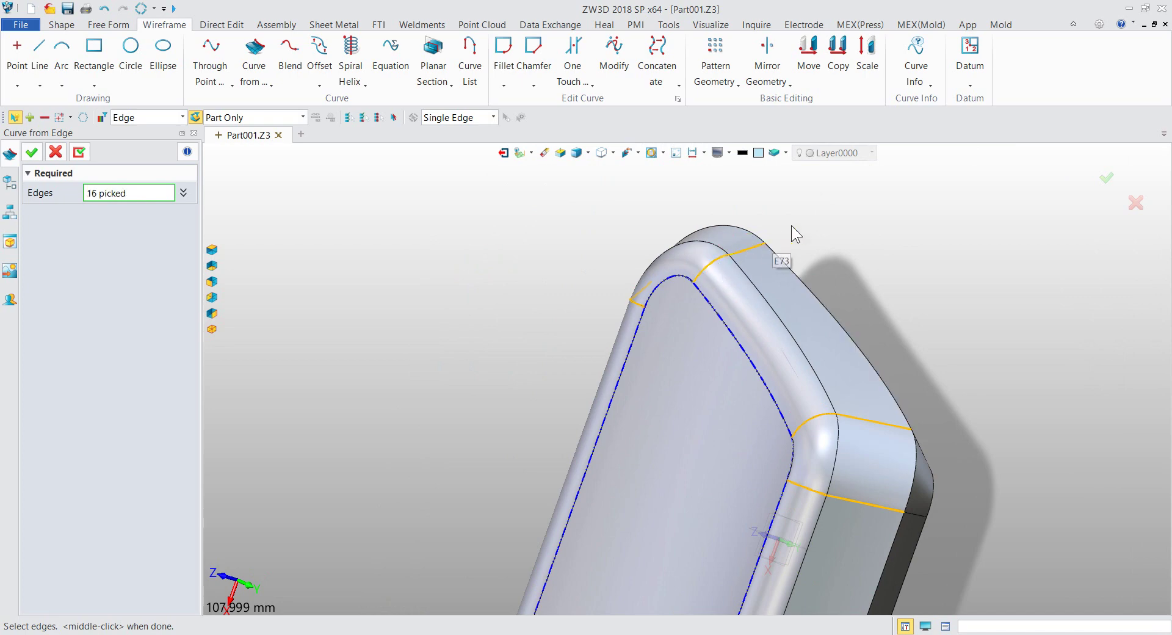
{"action": "middle_click_drag", "start_coordinate": [789, 230], "coordinate": [645, 321]}
{"action": "scroll", "coordinate": [772, 238], "scroll_direction": "down", "scroll_amount": 3}
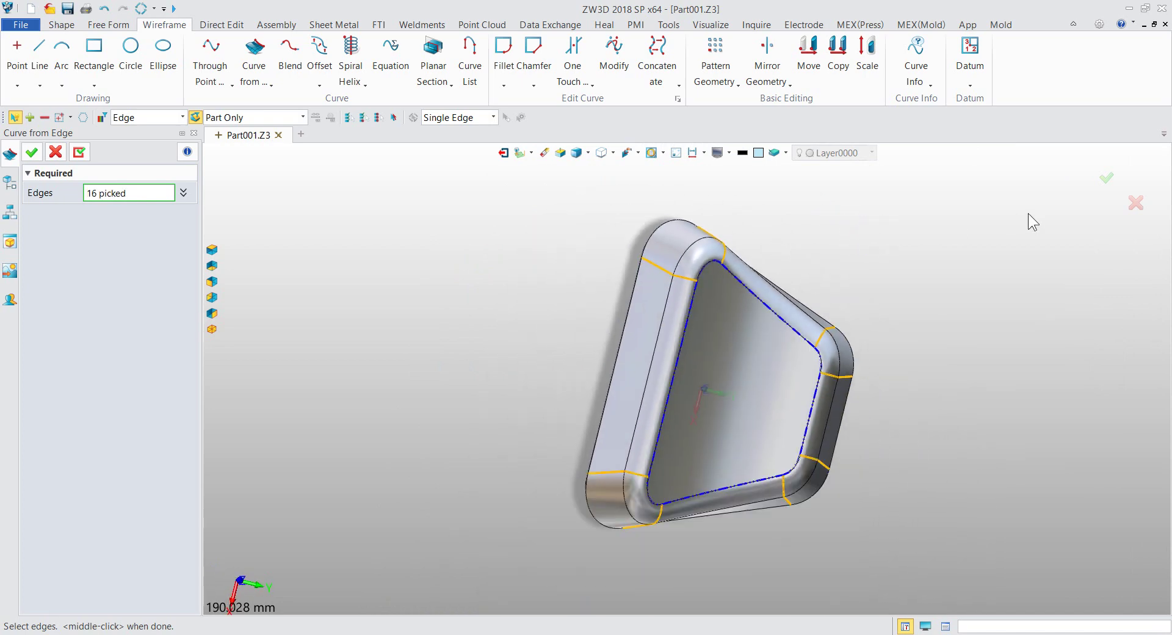
{"action": "left_click", "coordinate": [1107, 179]}
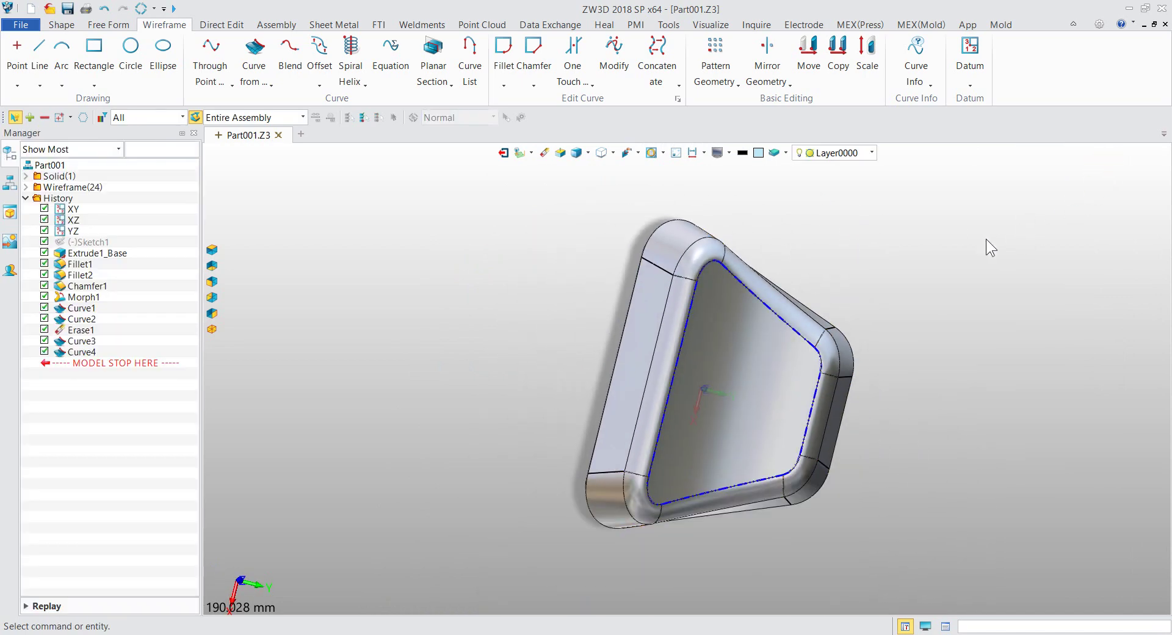
- Limit picking to Curve and select the seam curves at the bottom-left and right corners
{"action": "middle_click_drag", "start_coordinate": [986, 239], "coordinate": [930, 203]}
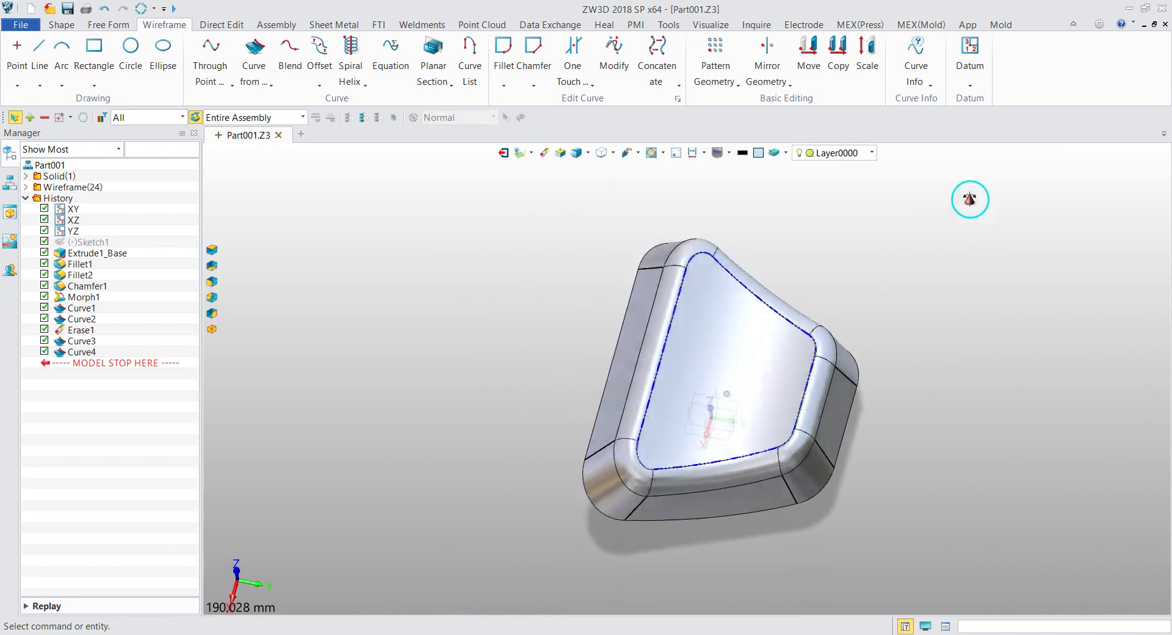
{"action": "left_click", "coordinate": [164, 116]}
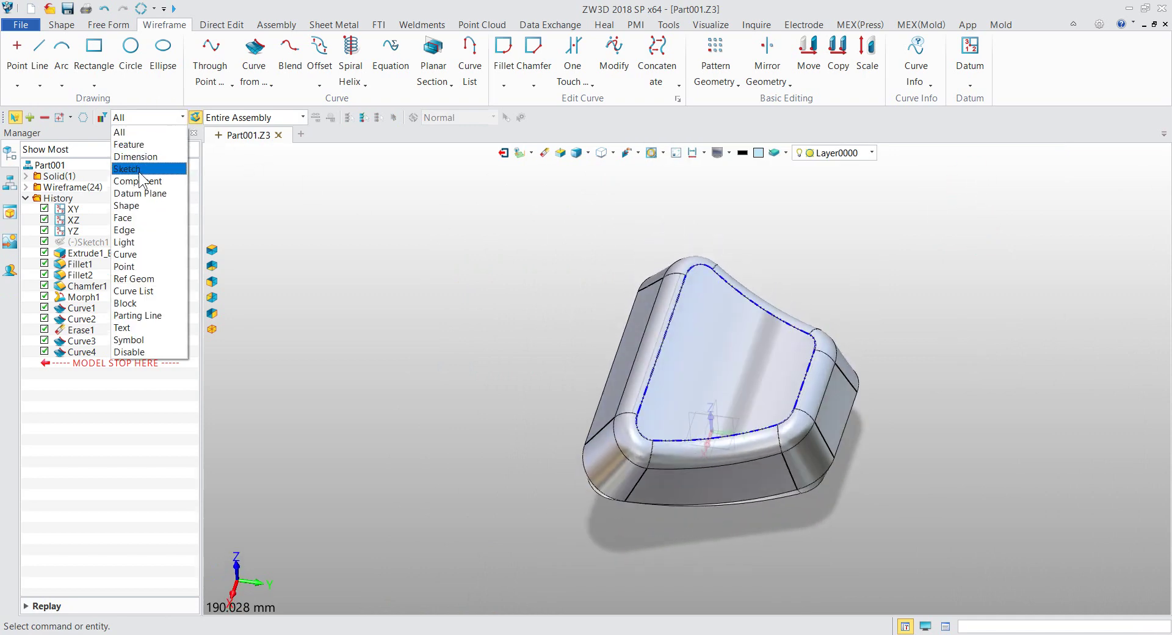
{"action": "left_click", "coordinate": [137, 253]}
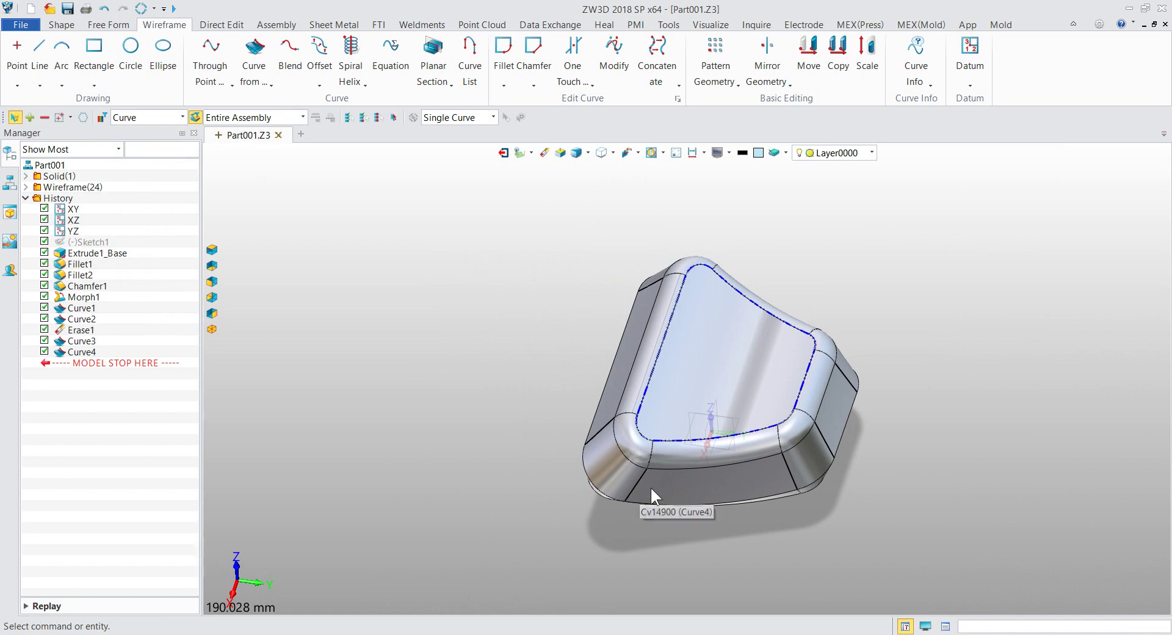
{"action": "scroll", "coordinate": [656, 487], "scroll_direction": "up", "scroll_amount": 3}
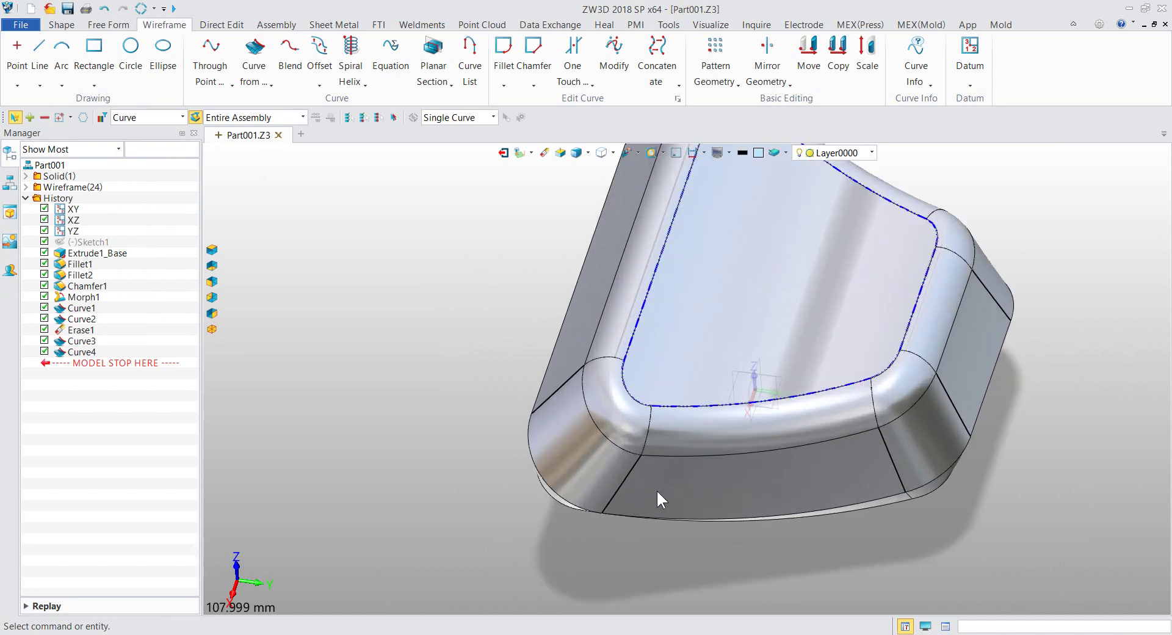
{"action": "left_click", "coordinate": [606, 431]}
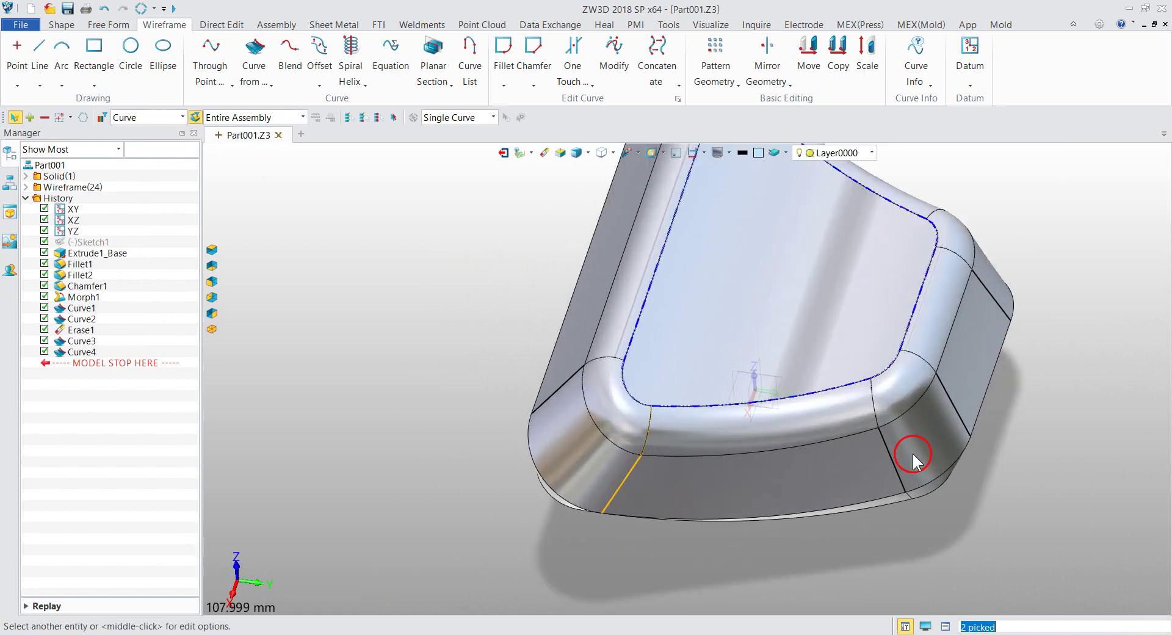
{"action": "left_click_drag", "start_coordinate": [914, 457], "coordinate": [860, 410]}
{"action": "left_click", "coordinate": [921, 379]}
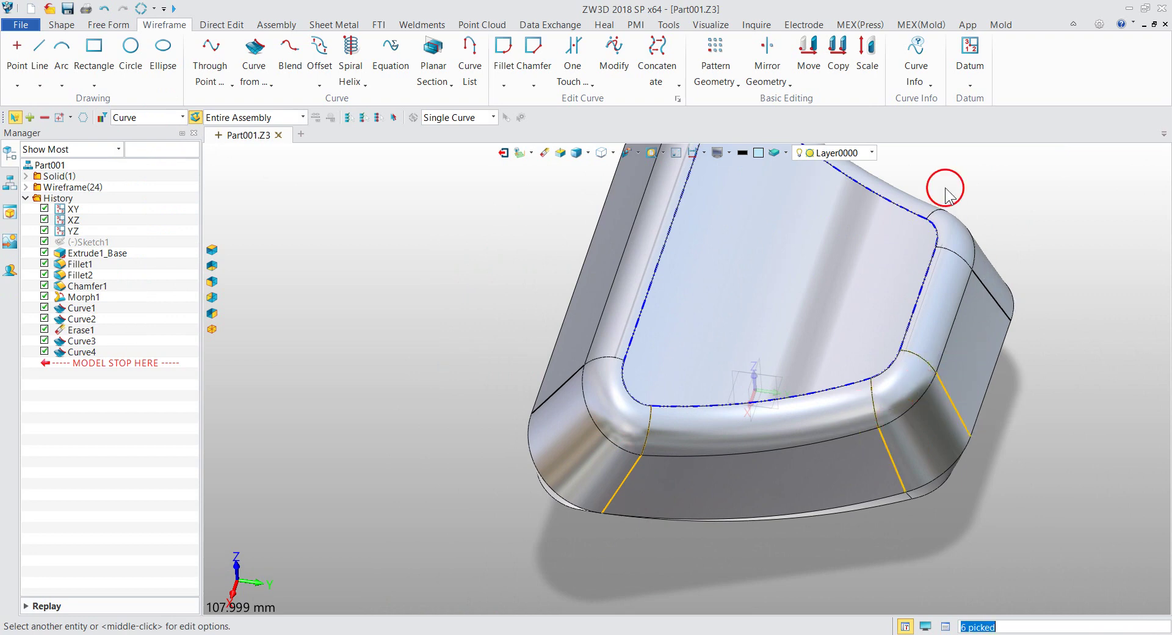
- Box-select and pick the remaining seam curves until 14 are selected
{"action": "left_click_drag", "start_coordinate": [944, 188], "coordinate": [1015, 299]}
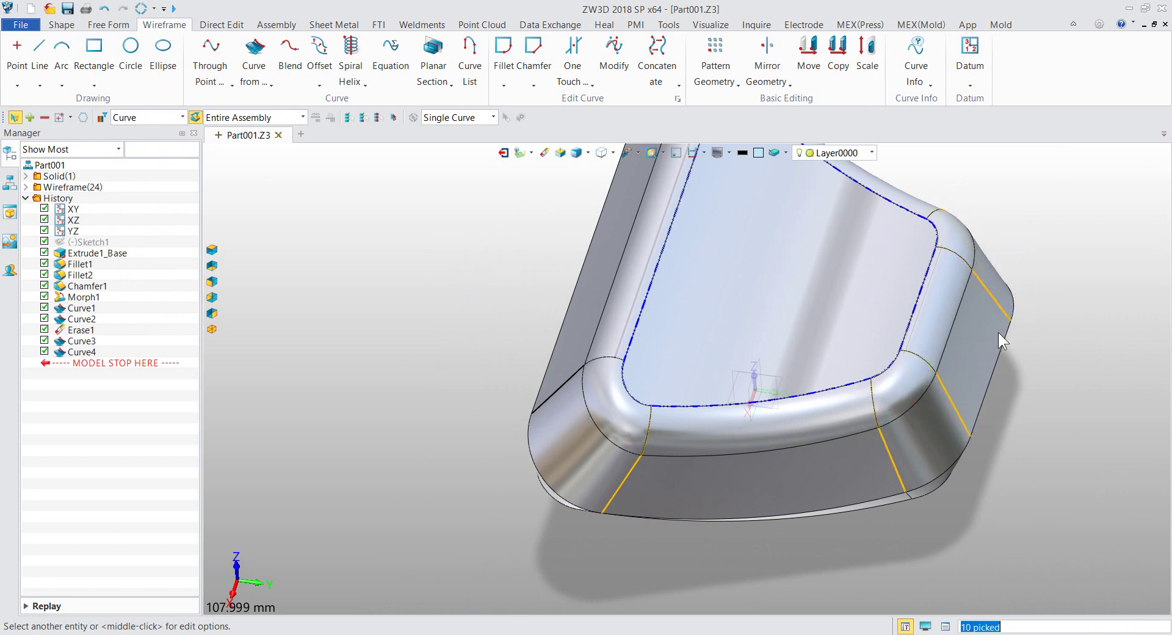
{"action": "mouse_move", "coordinate": [998, 332]}
{"action": "middle_mouse_down"}
{"action": "mouse_move", "coordinate": [1001, 438]}
{"action": "mouse_move", "coordinate": [765, 371]}
{"action": "mouse_move", "coordinate": [851, 272]}
{"action": "middle_mouse_up"}
{"action": "left_click", "coordinate": [780, 433]}
{"action": "scroll", "coordinate": [798, 308], "scroll_direction": "up", "scroll_amount": 5}
{"action": "left_click", "coordinate": [755, 357]}
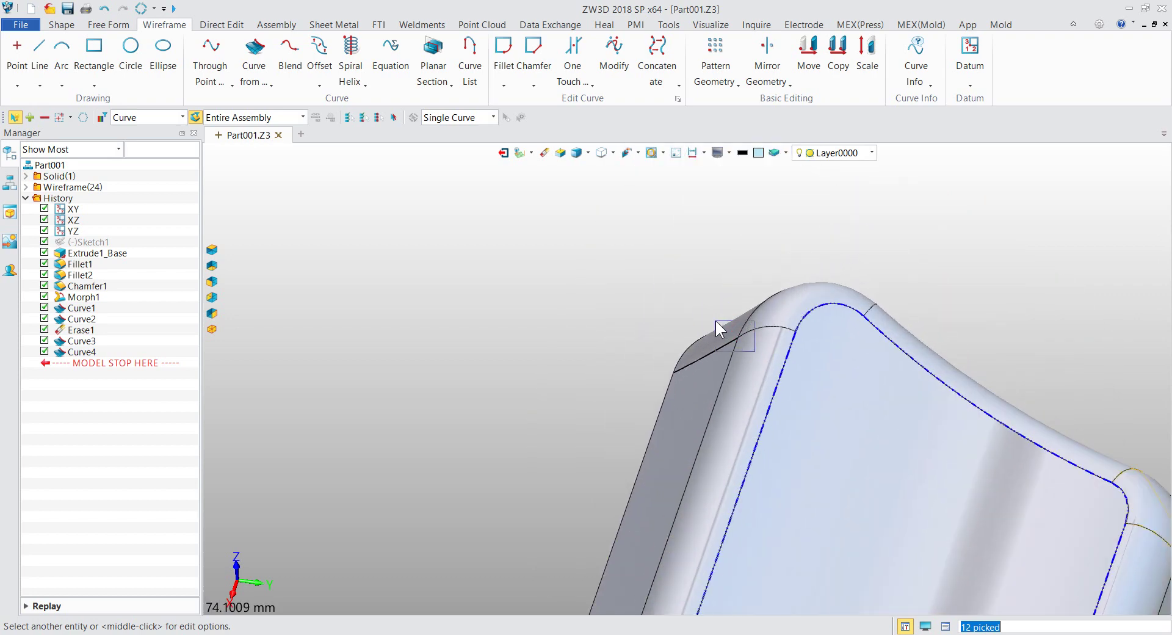
{"action": "middle_click_drag", "start_coordinate": [715, 321], "coordinate": [778, 313]}
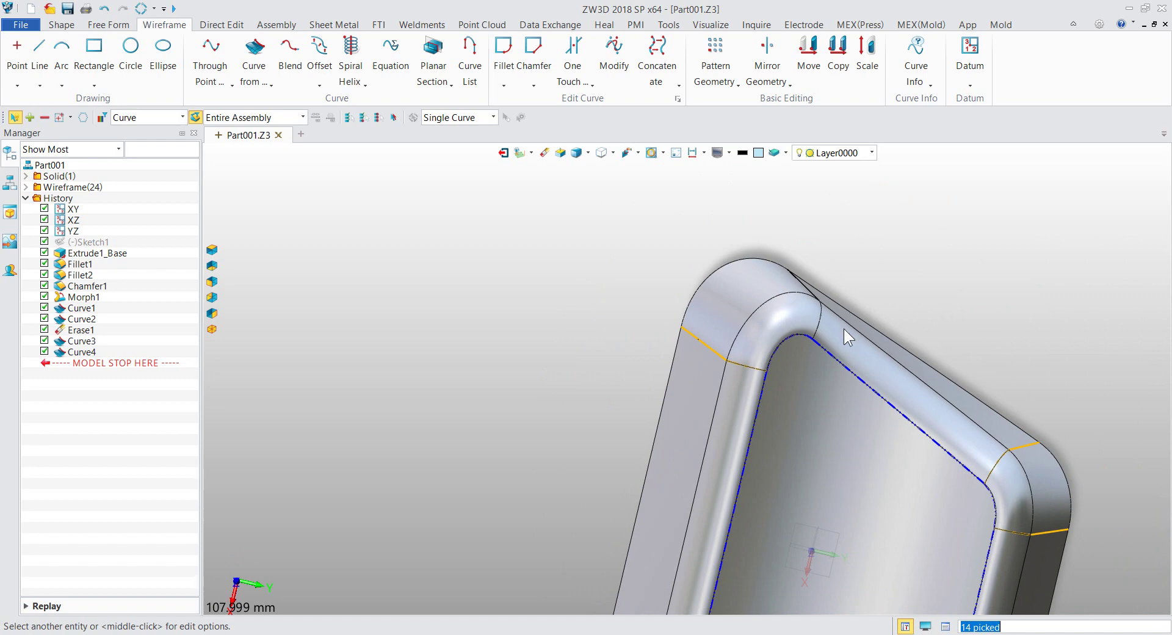
{"action": "left_click", "coordinate": [807, 285]}
{"action": "scroll", "coordinate": [753, 243], "scroll_direction": "down", "scroll_amount": 3}
- Set the picked curves' line attributes to red, dash-dot-dot, and a thicker width
{"action": "right_click", "coordinate": [570, 247]}
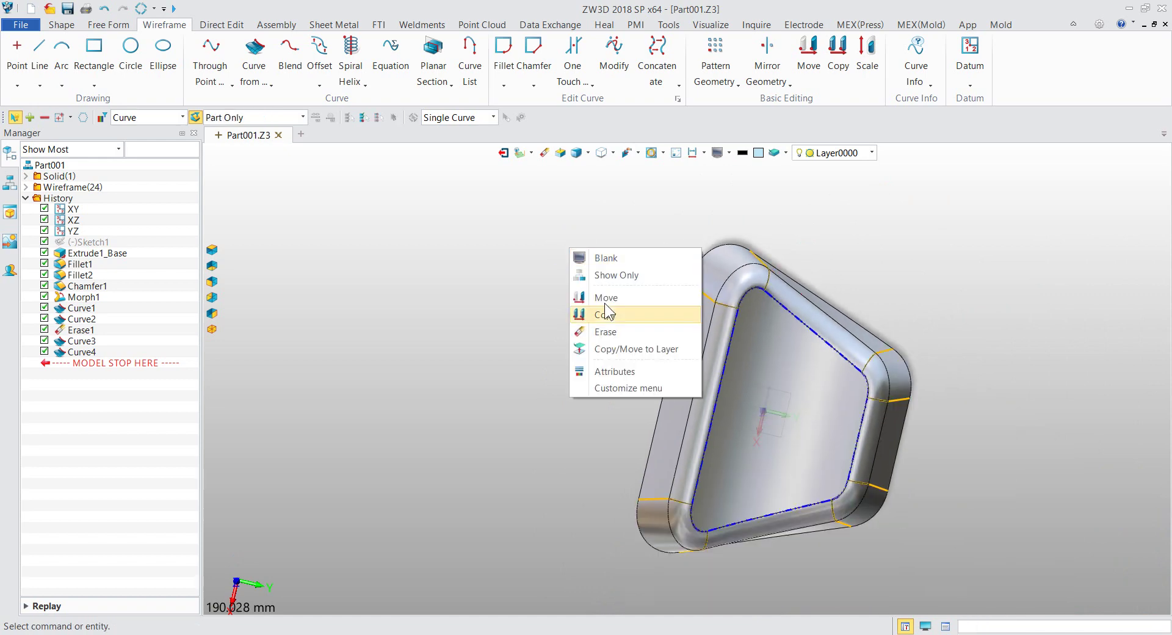
{"action": "left_click", "coordinate": [613, 371]}
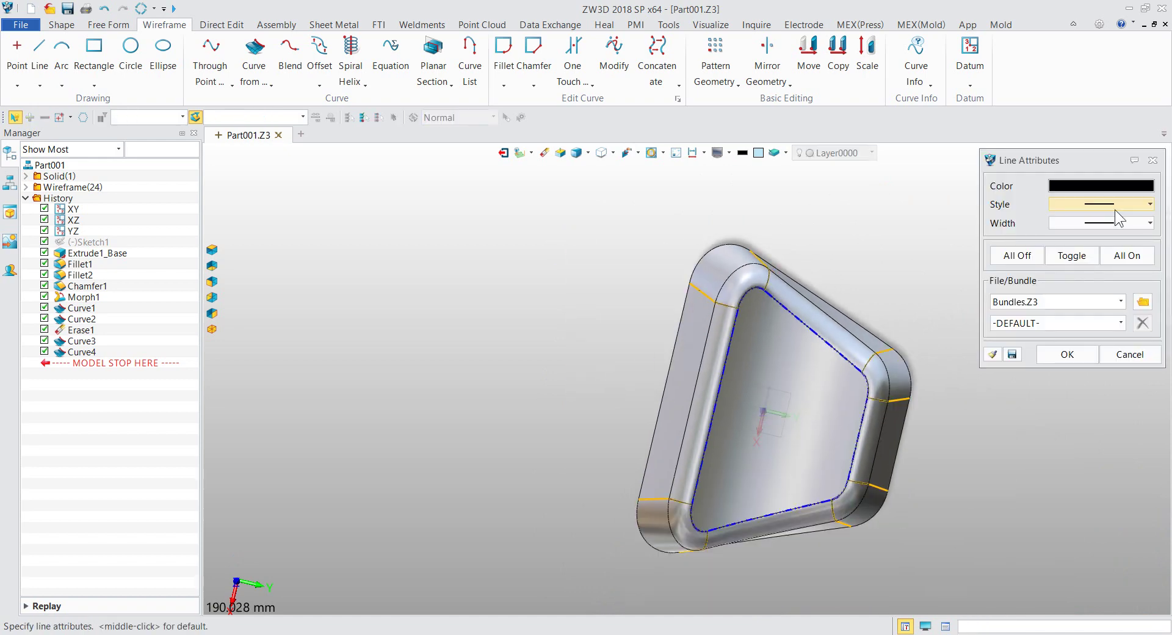
{"action": "left_click", "coordinate": [1123, 185]}
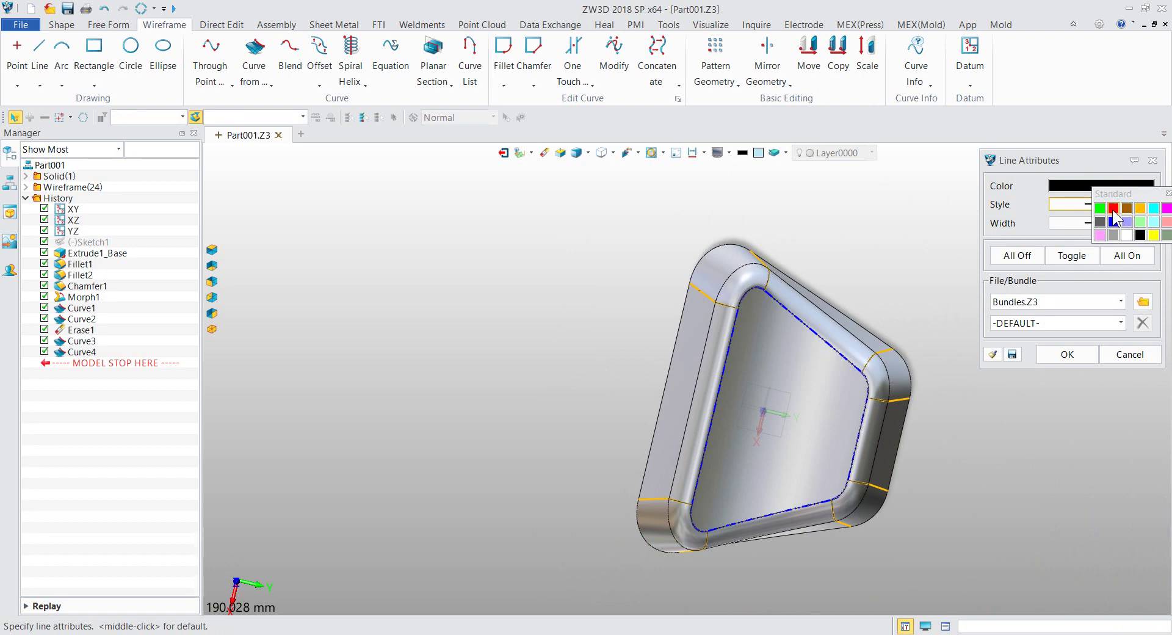
{"action": "left_click", "coordinate": [1112, 210]}
{"action": "left_click", "coordinate": [1114, 203]}
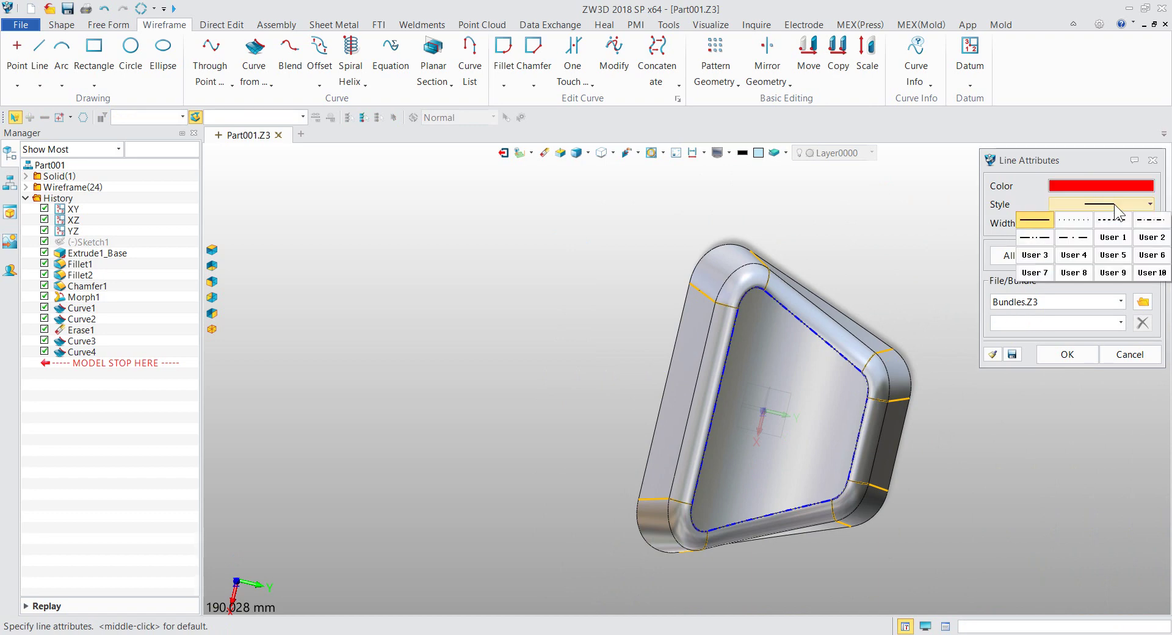
{"action": "left_click", "coordinate": [1041, 238]}
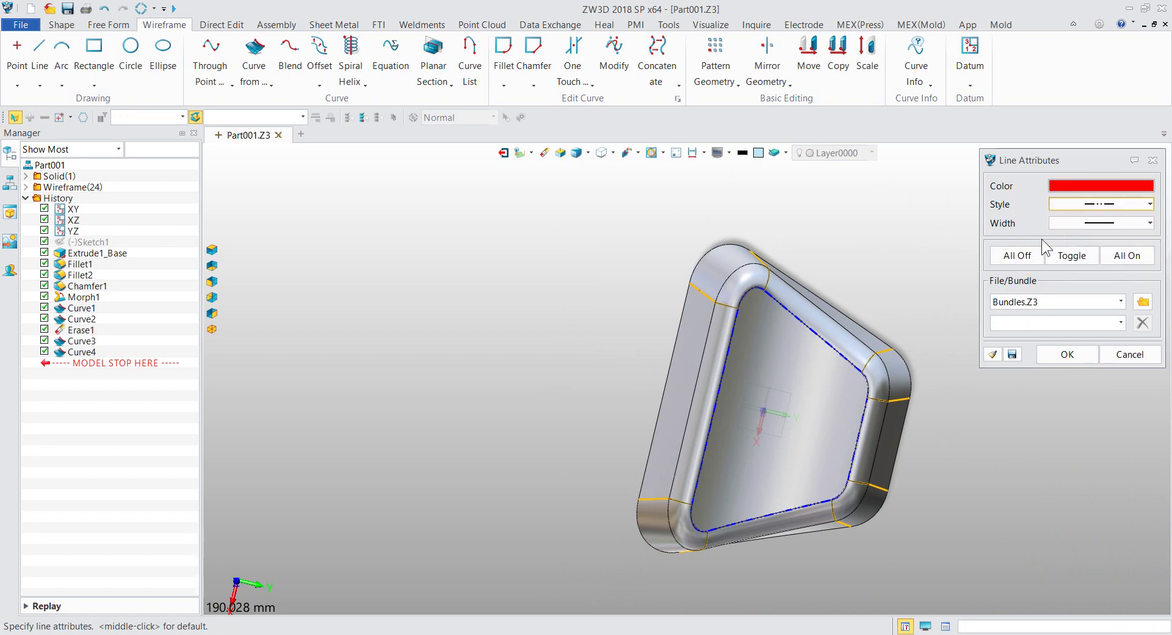
{"action": "left_click", "coordinate": [1077, 222]}
{"action": "left_click", "coordinate": [1095, 259]}
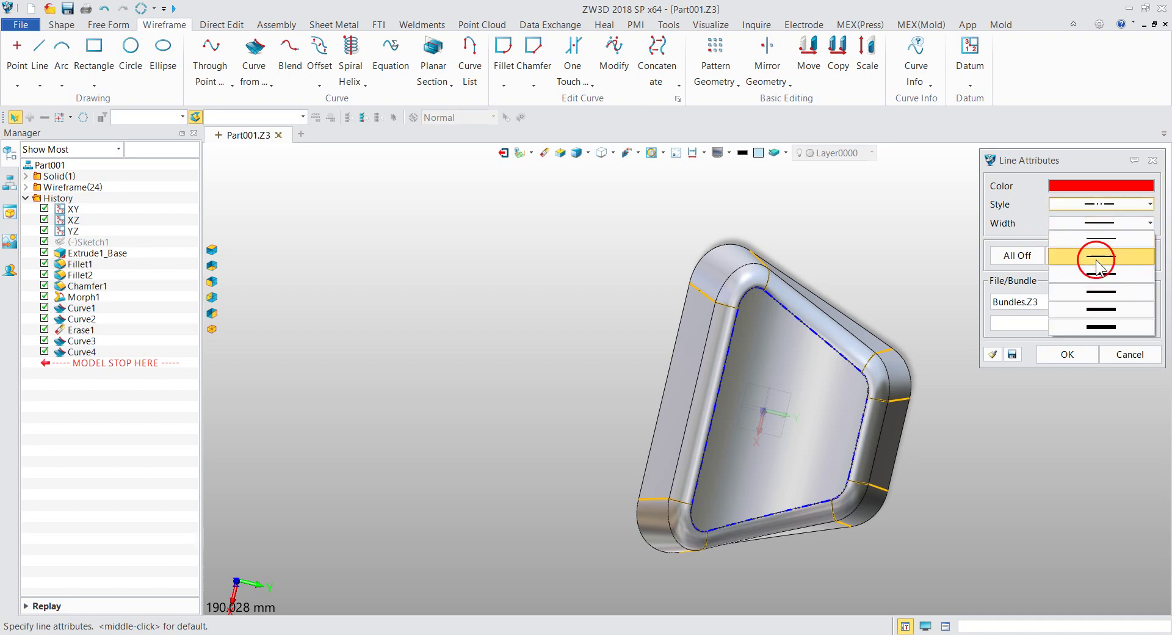
{"action": "left_click", "coordinate": [1066, 354]}
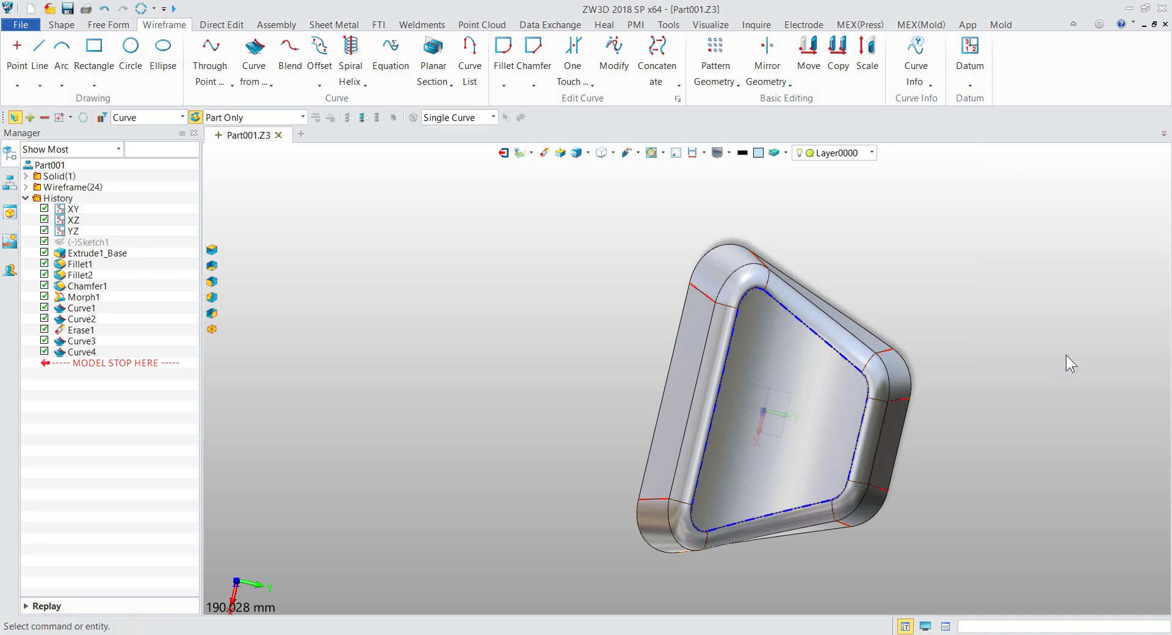
{"action": "right_click_drag", "start_coordinate": [1065, 360], "coordinate": [967, 386]}
- Switch to wireframe and orbit to inspect the red and blue extracted curves
{"action": "left_click", "coordinate": [587, 152]}
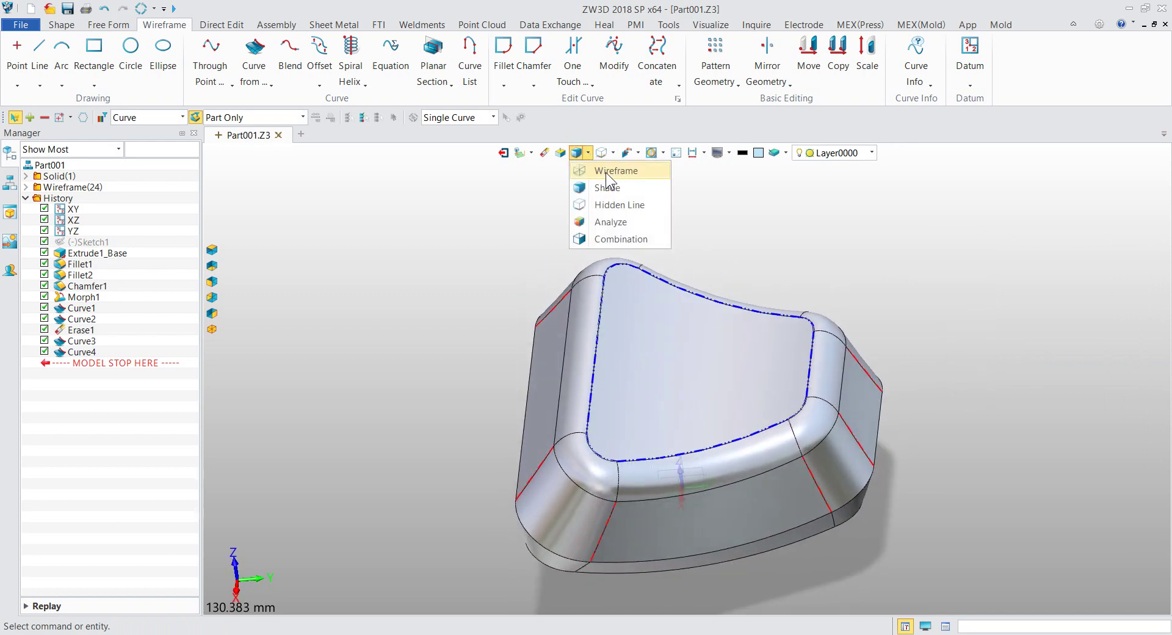
{"action": "left_click", "coordinate": [606, 170]}
{"action": "scroll", "coordinate": [775, 441], "scroll_direction": "up", "scroll_amount": 5}
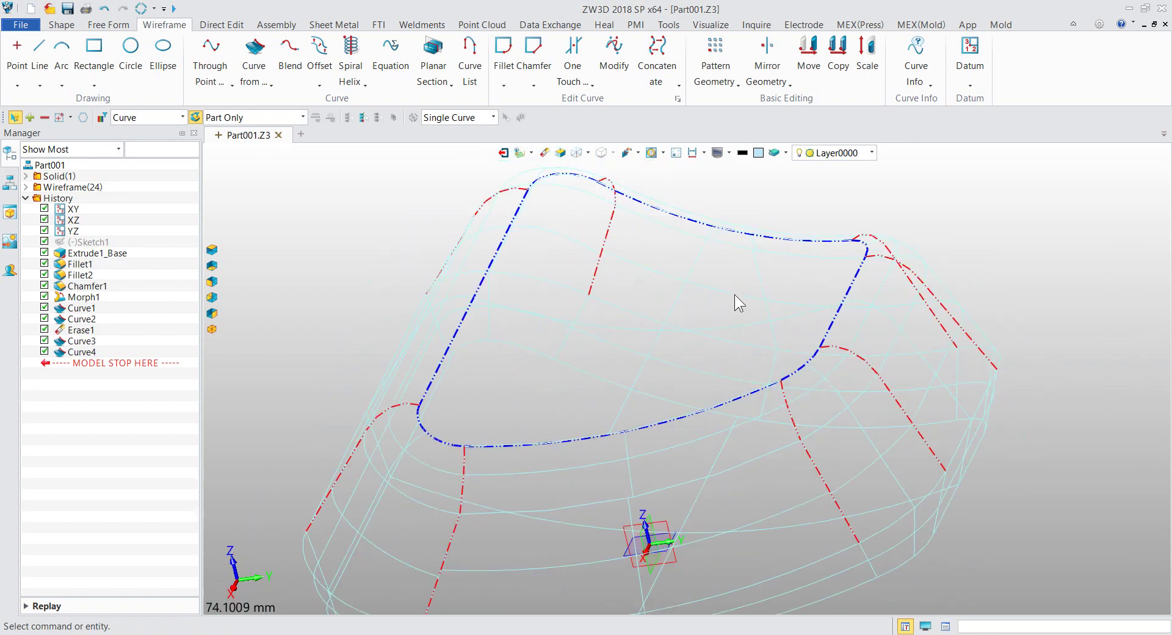
{"action": "right_click_drag", "start_coordinate": [796, 383], "coordinate": [880, 401]}
{"action": "right_click_drag", "start_coordinate": [874, 329], "coordinate": [842, 314]}
{"action": "scroll", "coordinate": [816, 251], "scroll_direction": "down", "scroll_amount": 8}
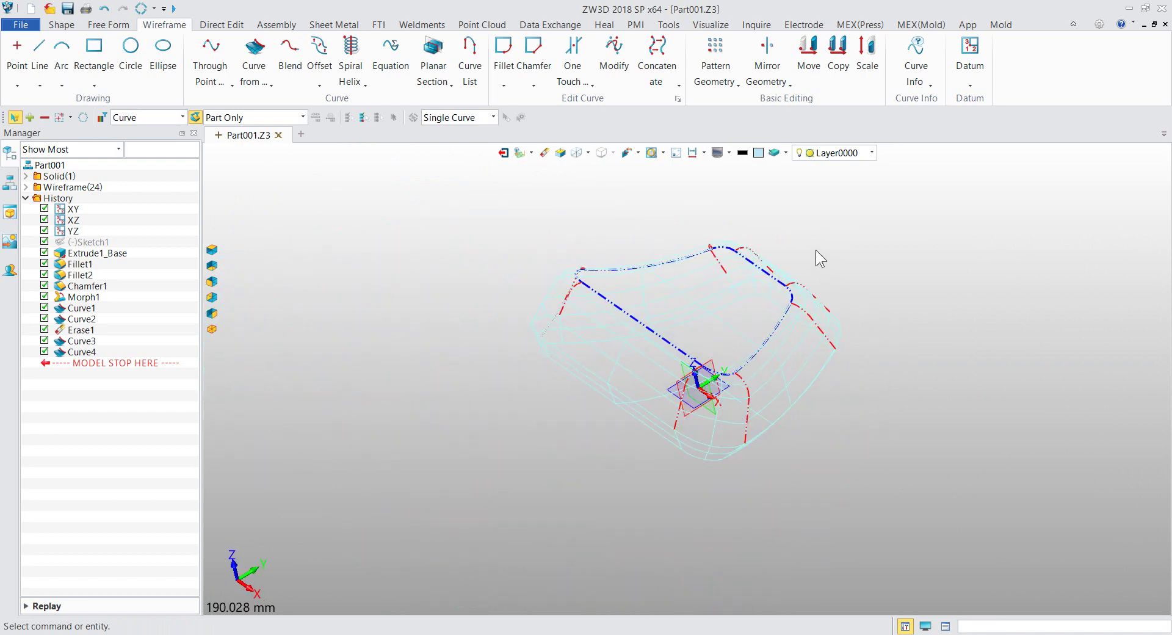
{"action": "right_click_drag", "start_coordinate": [831, 247], "coordinate": [835, 259]}
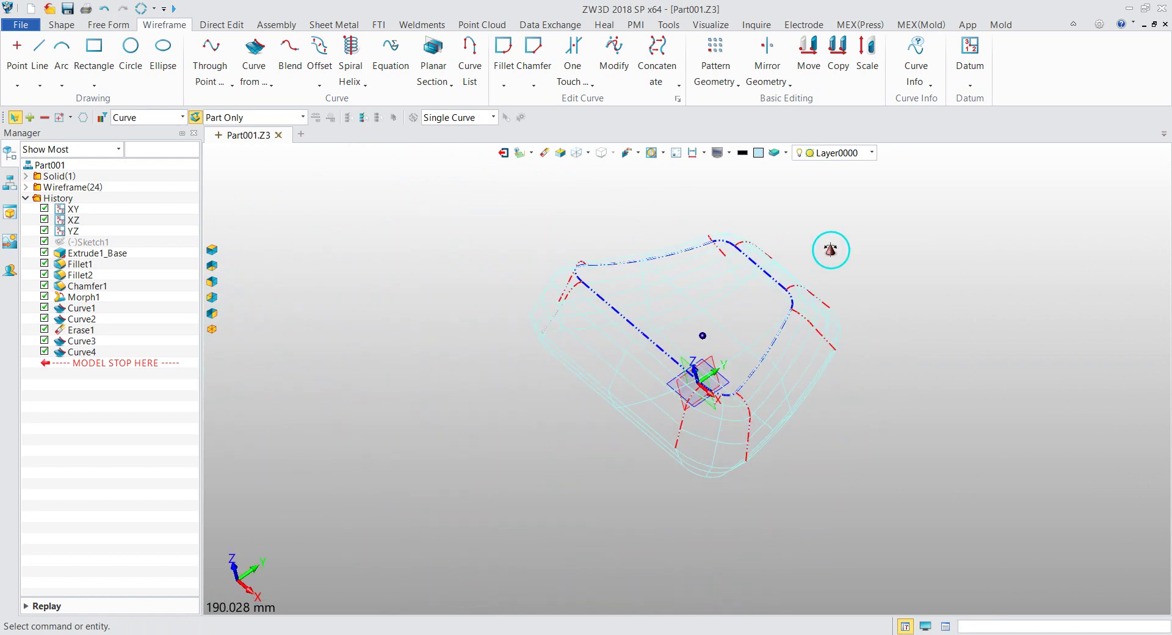
- Return the part to shaded display and right-click empty space for modelling commands
{"action": "left_click", "coordinate": [588, 153]}
{"action": "left_click", "coordinate": [598, 186]}
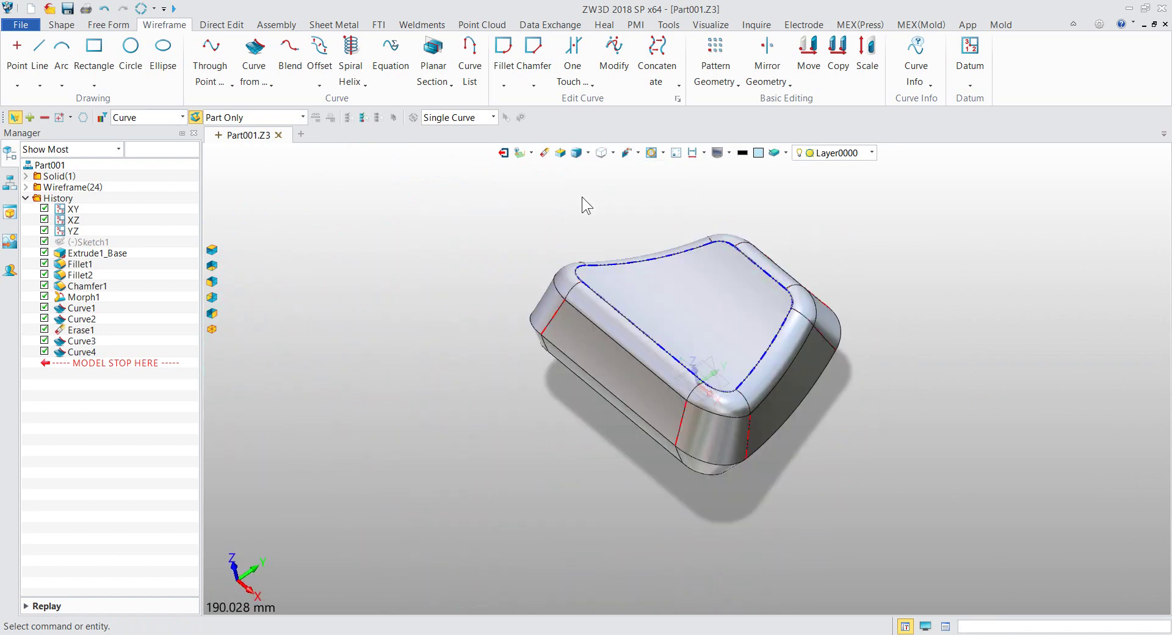
{"action": "right_click_drag", "start_coordinate": [691, 228], "coordinate": [760, 211]}
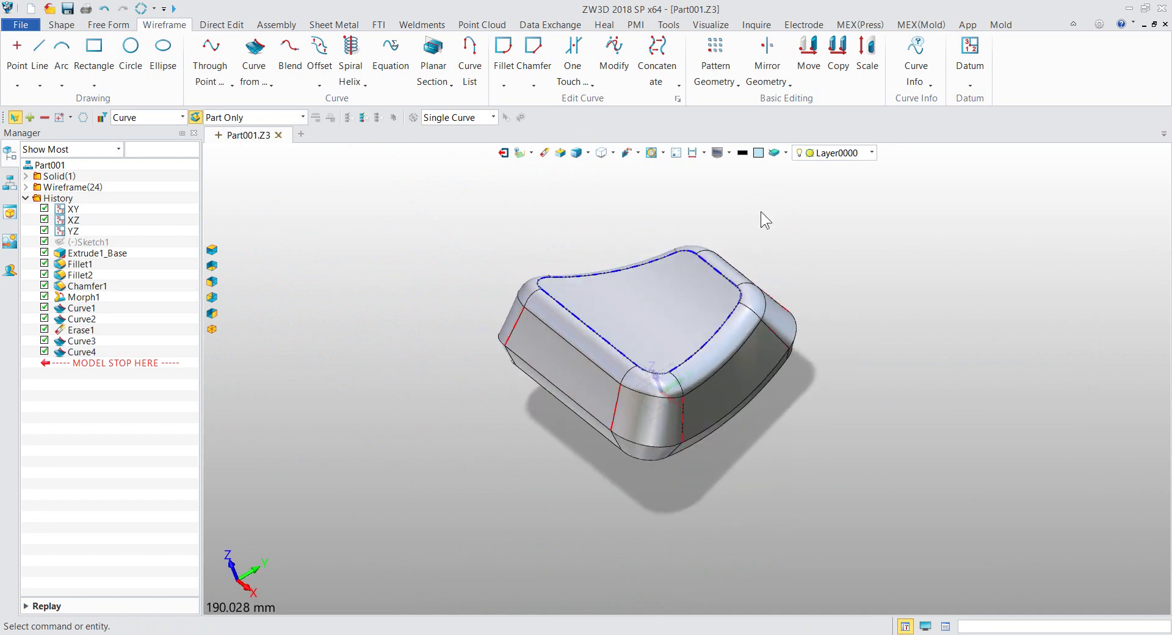
{"action": "right_click", "coordinate": [668, 207]}
- Create a new Part001 drawing from the A4_Show Line sheet template
{"action": "left_click", "coordinate": [726, 467]}
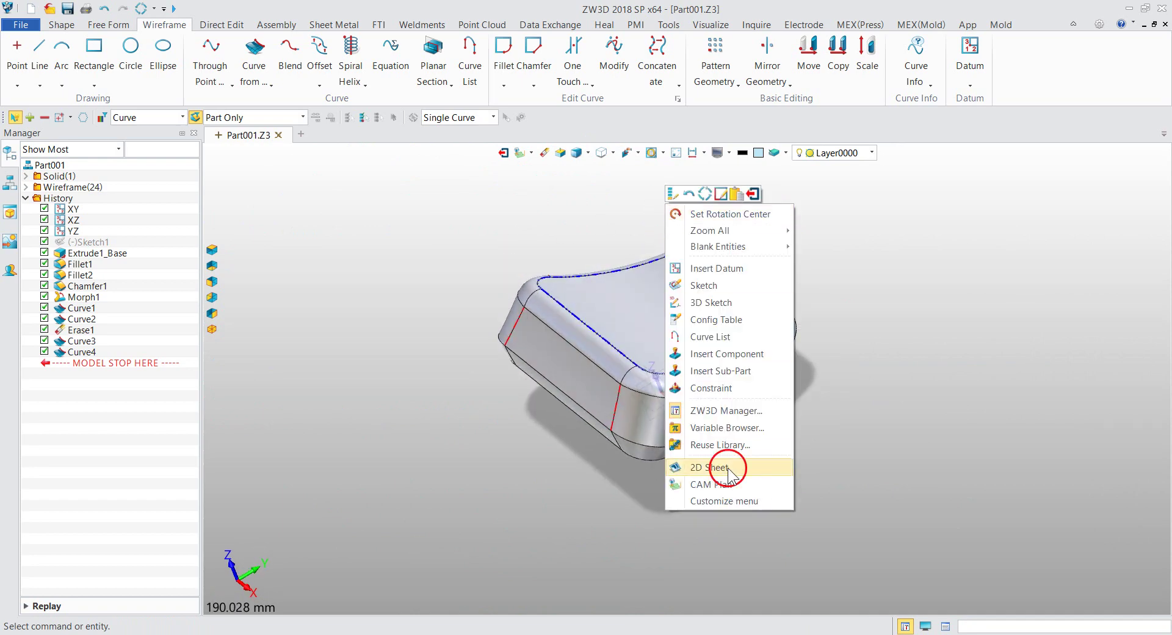
{"action": "left_click_drag", "start_coordinate": [639, 281], "coordinate": [639, 393]}
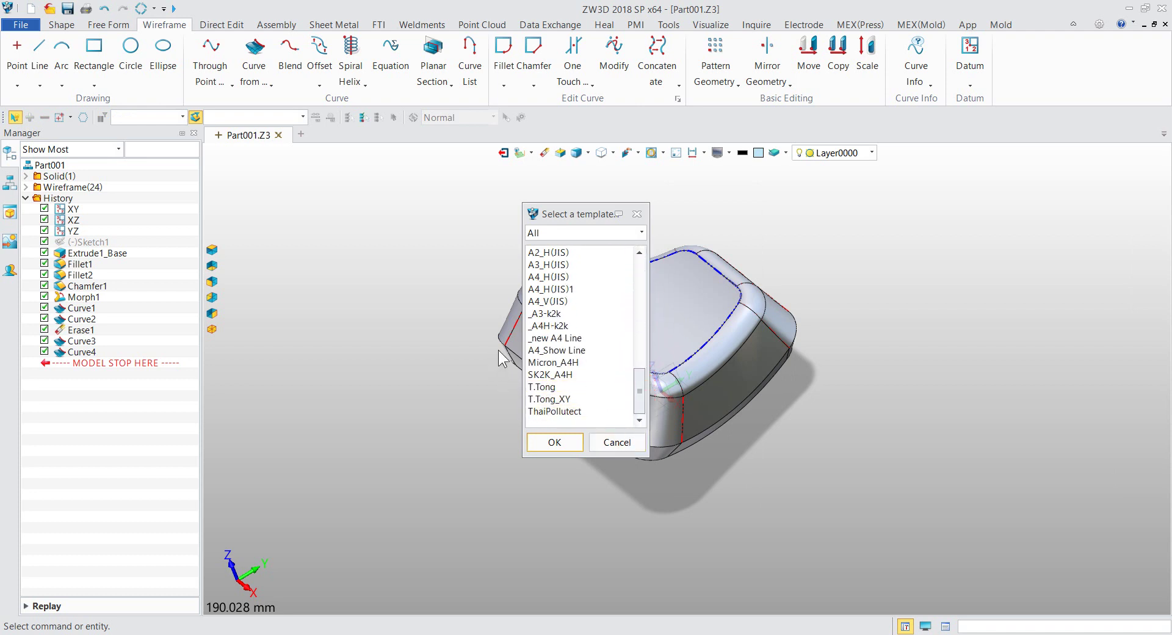
{"action": "left_click", "coordinate": [559, 350]}
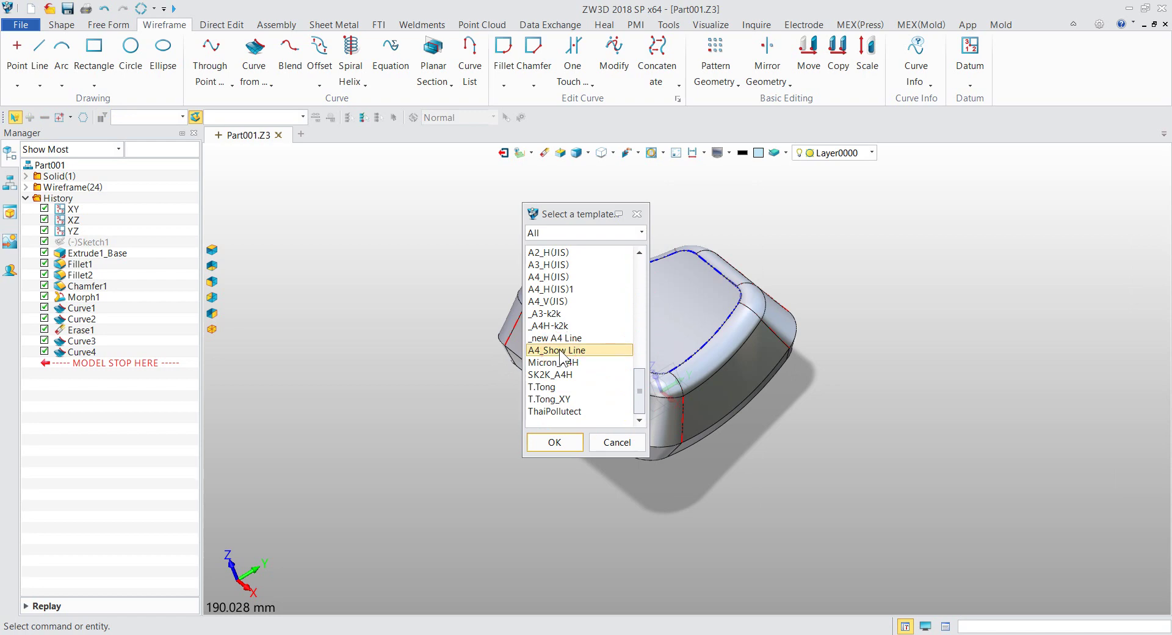
{"action": "left_click", "coordinate": [555, 443]}
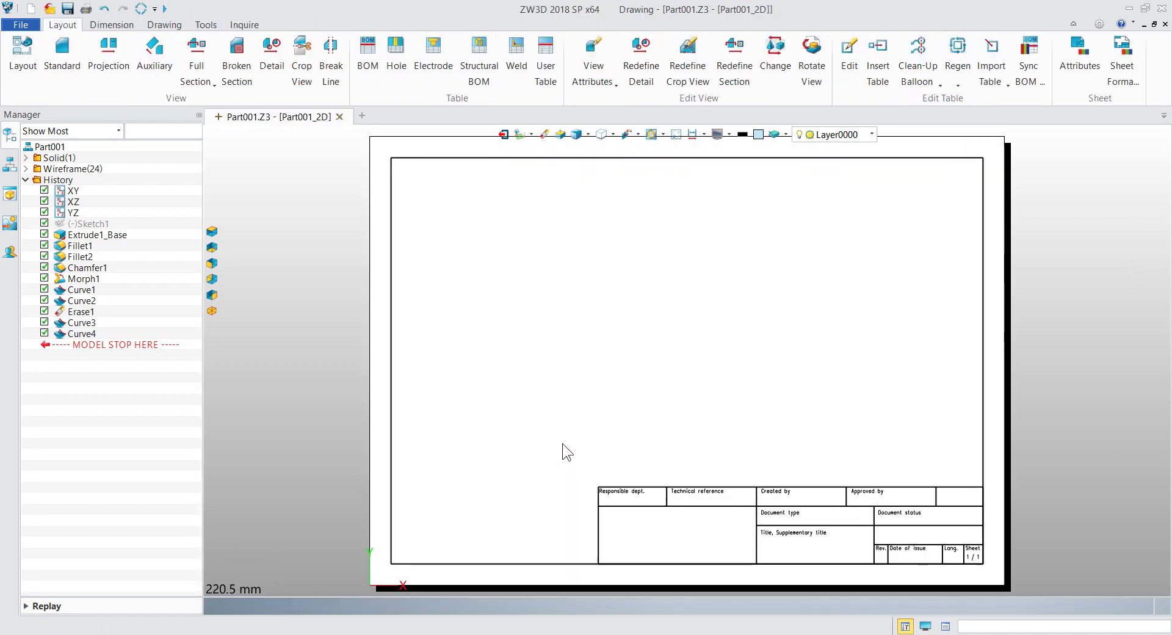
- Place a 1:2 TOP view with projected views below it and to its right
{"action": "left_click_drag", "start_coordinate": [215, 452], "coordinate": [192, 526]}
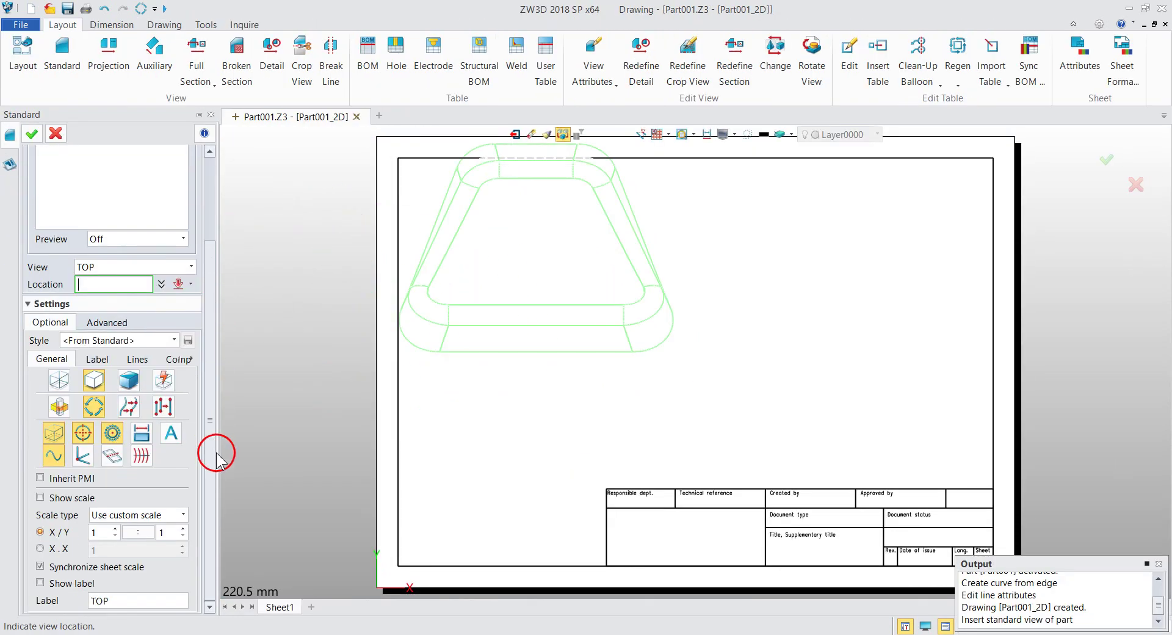
{"action": "left_click", "coordinate": [182, 528]}
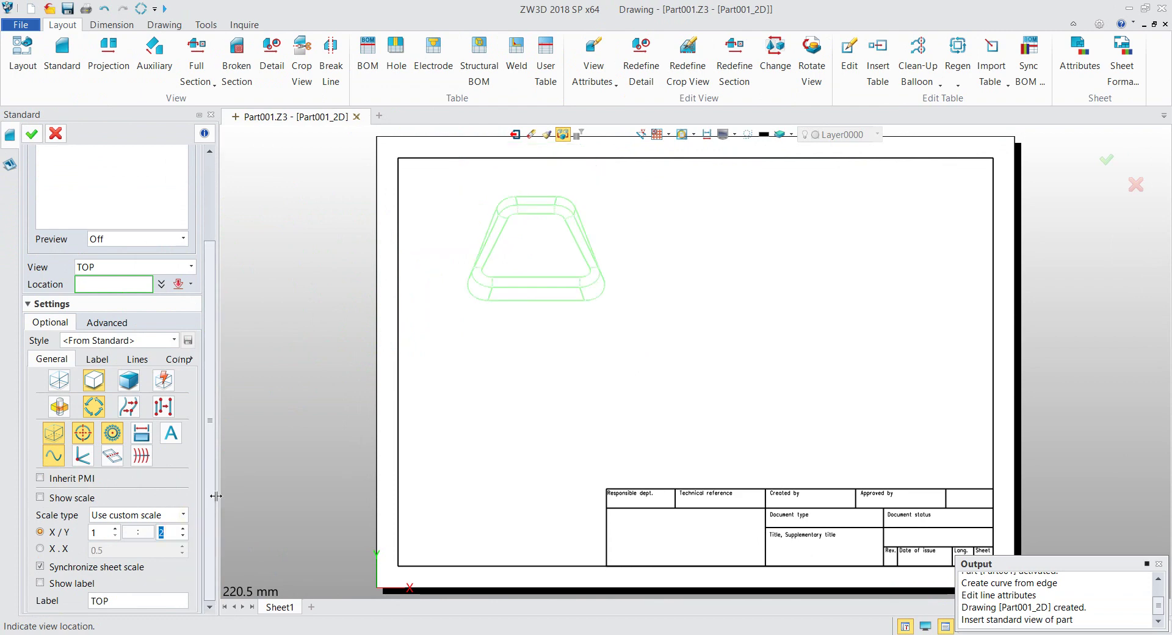
{"action": "left_click", "coordinate": [584, 261]}
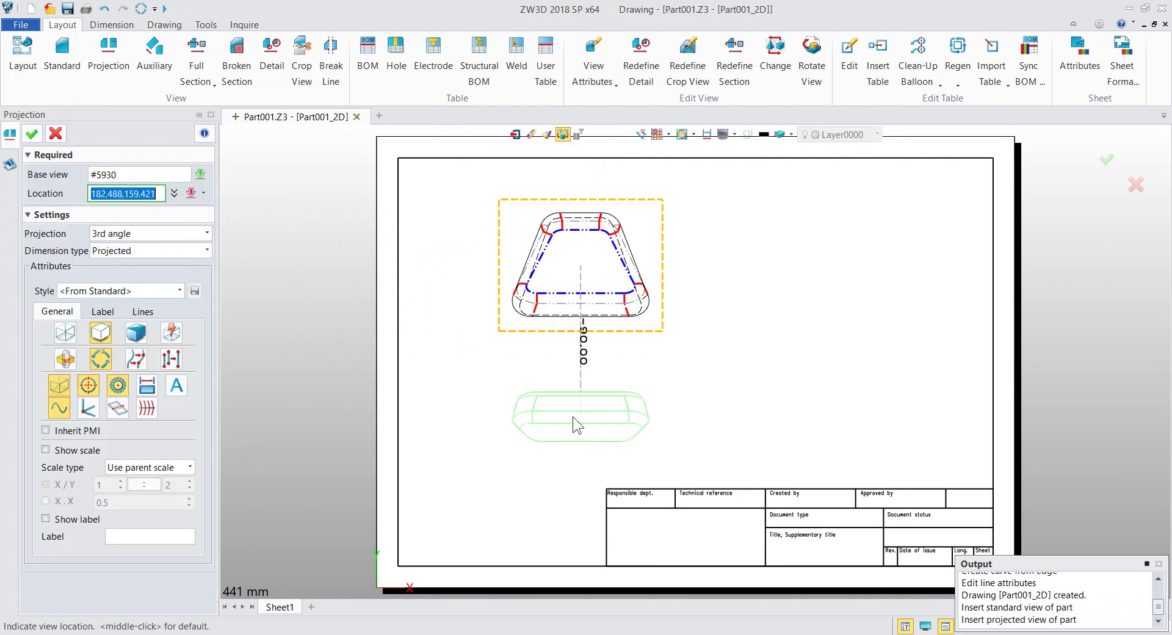
{"action": "left_click", "coordinate": [577, 418]}
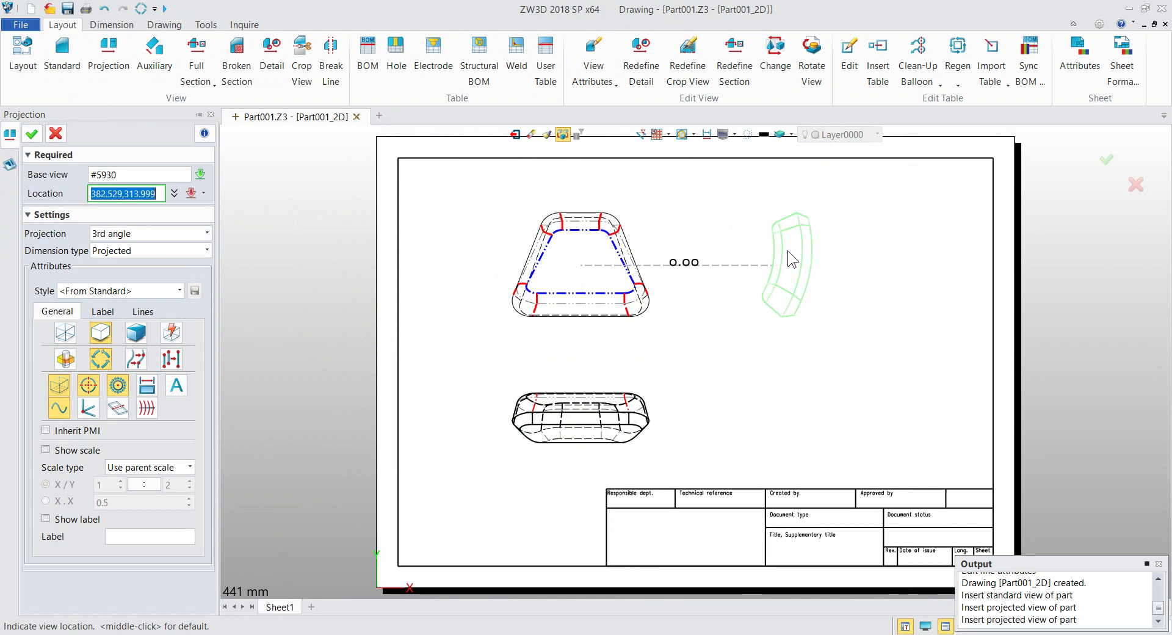
{"action": "left_click", "coordinate": [787, 250]}
{"action": "middle_click", "coordinate": [899, 228]}
{"action": "scroll", "coordinate": [570, 215], "scroll_direction": "up", "scroll_amount": 5}
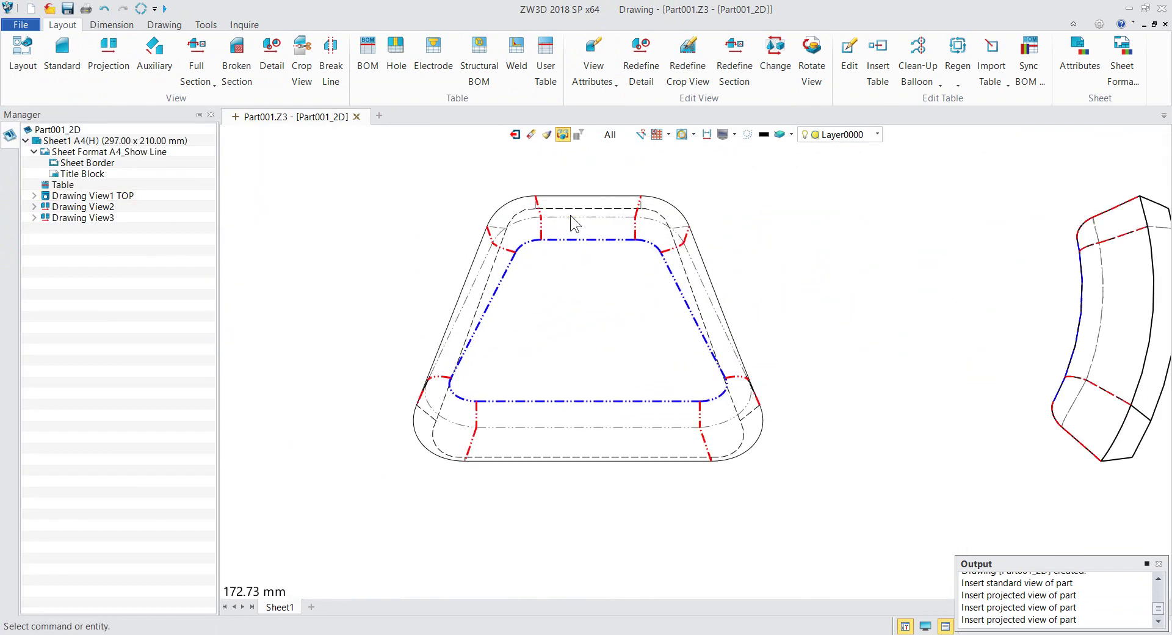
{"action": "scroll", "coordinate": [531, 223], "scroll_direction": "up", "scroll_amount": 3}
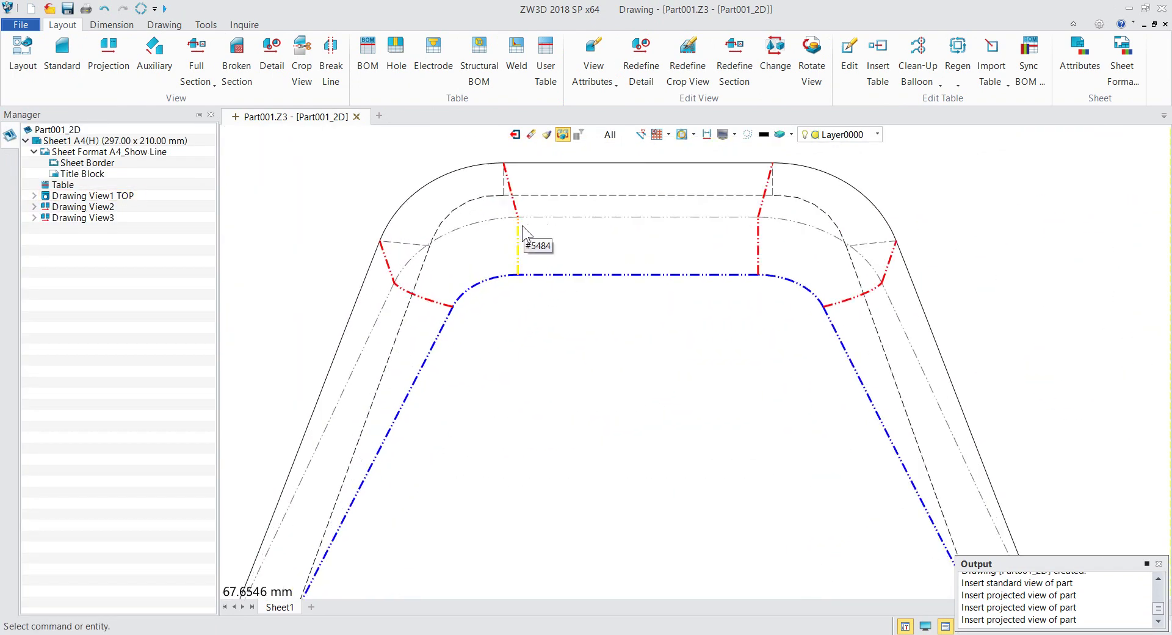
{"action": "scroll", "coordinate": [439, 216], "scroll_direction": "down", "scroll_amount": 4}
{"action": "scroll", "coordinate": [610, 220], "scroll_direction": "down", "scroll_amount": 4}
{"action": "scroll", "coordinate": [799, 223], "scroll_direction": "up", "scroll_amount": 5}
{"action": "scroll", "coordinate": [780, 240], "scroll_direction": "up", "scroll_amount": 2}
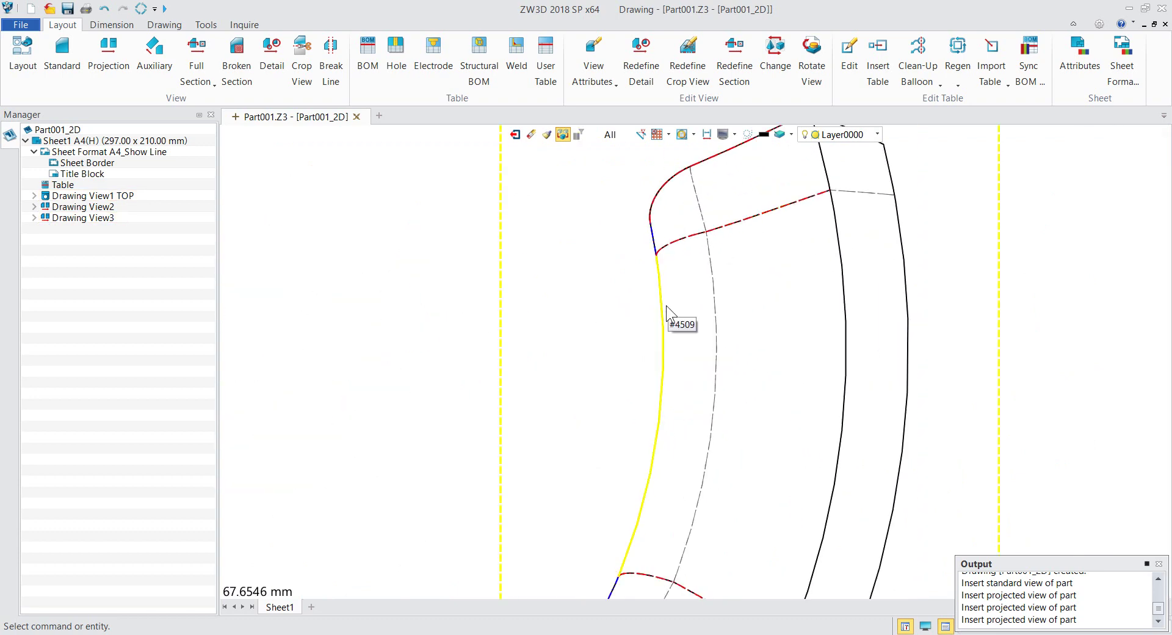
{"action": "scroll", "coordinate": [733, 275], "scroll_direction": "down", "scroll_amount": 4}
{"action": "scroll", "coordinate": [811, 235], "scroll_direction": "down", "scroll_amount": 3}
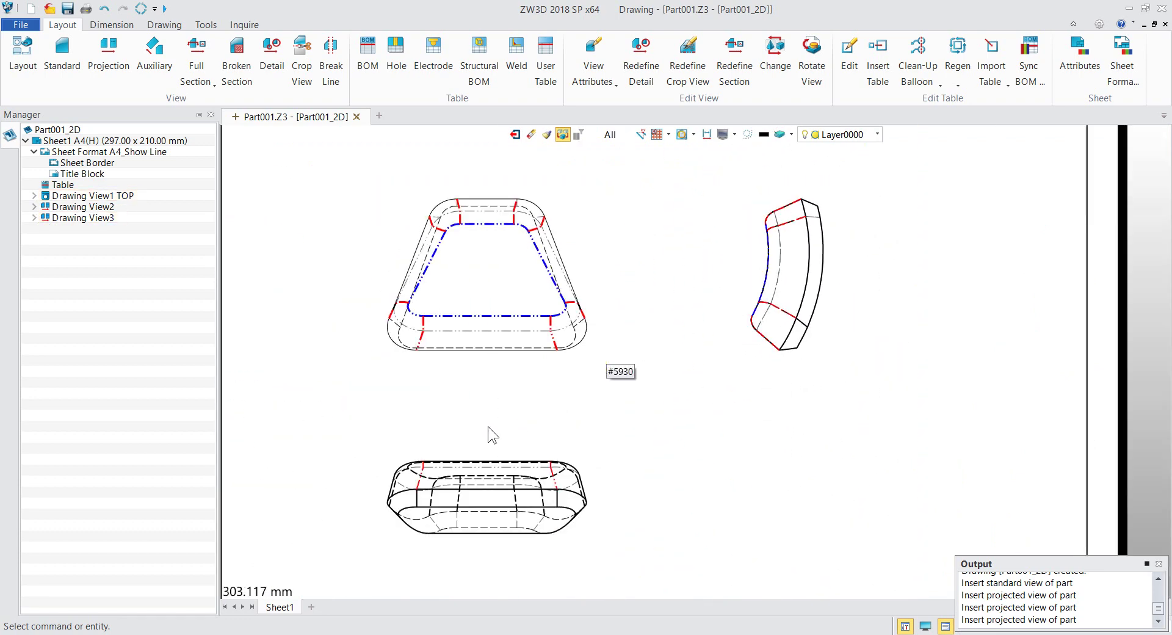
- Turn off hidden-line display in the front view's attributes, leaving top and side views unchanged
{"action": "double_click", "coordinate": [466, 281]}
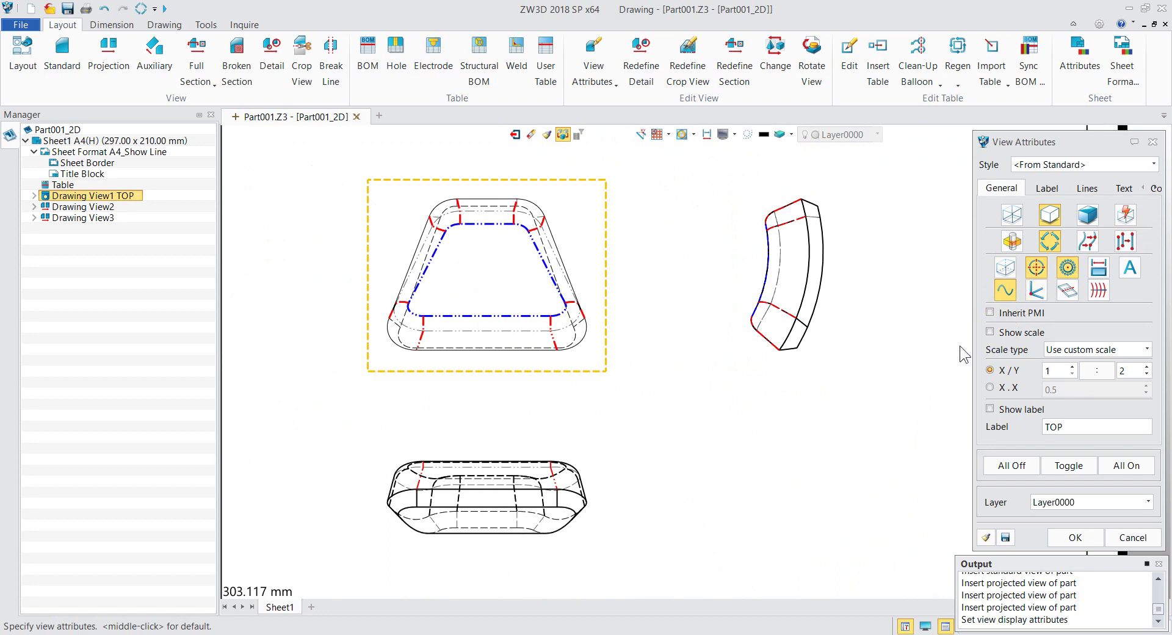
{"action": "left_click", "coordinate": [1065, 537]}
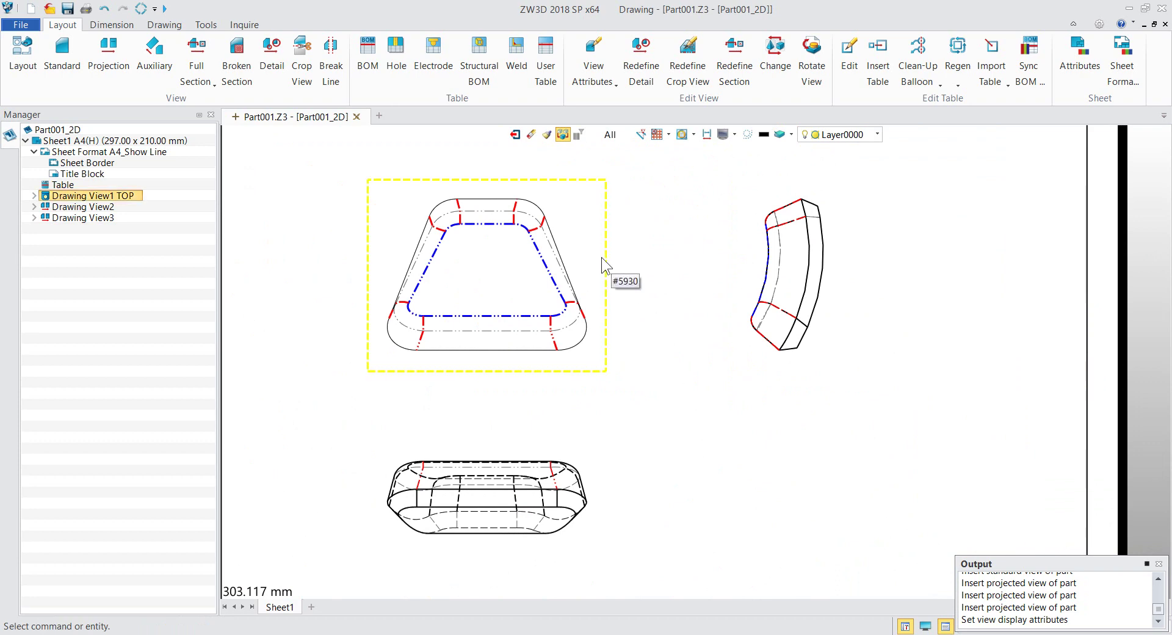
{"action": "double_click", "coordinate": [497, 544]}
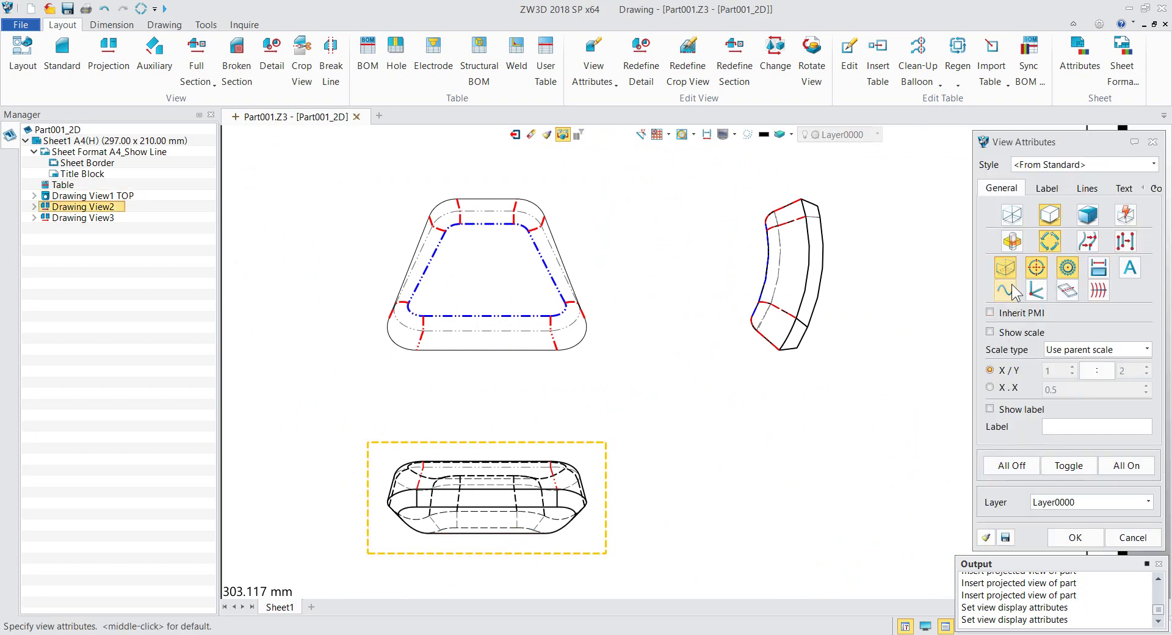
{"action": "left_click", "coordinate": [1013, 291]}
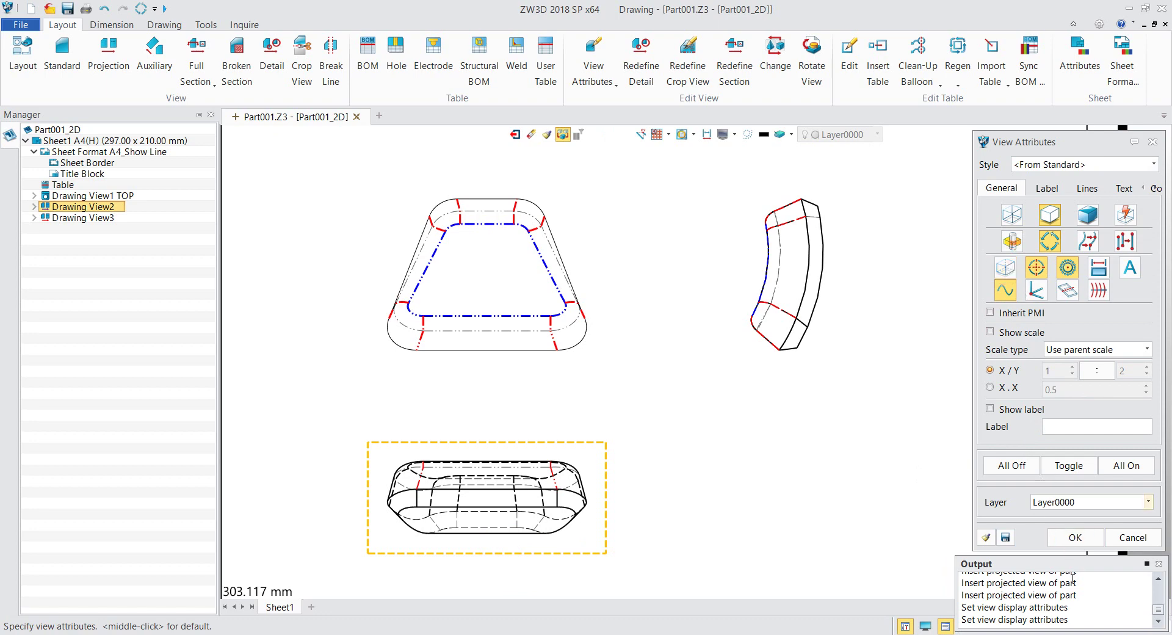
{"action": "left_click", "coordinate": [1080, 535]}
{"action": "left_click", "coordinate": [795, 298]}
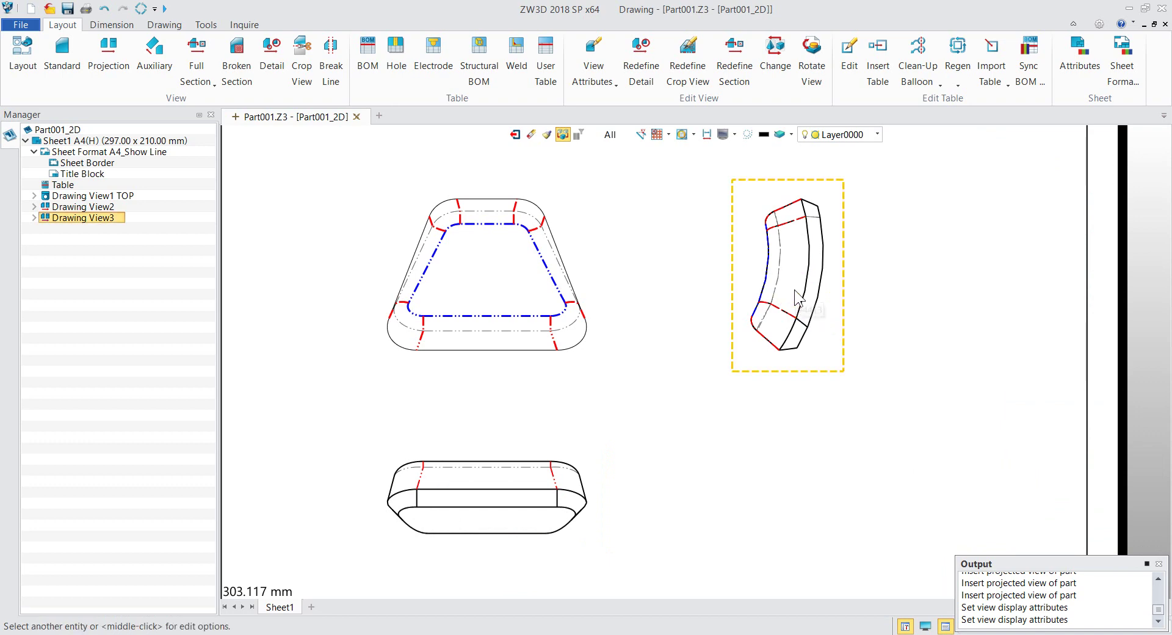
{"action": "middle_click", "coordinate": [795, 298]}
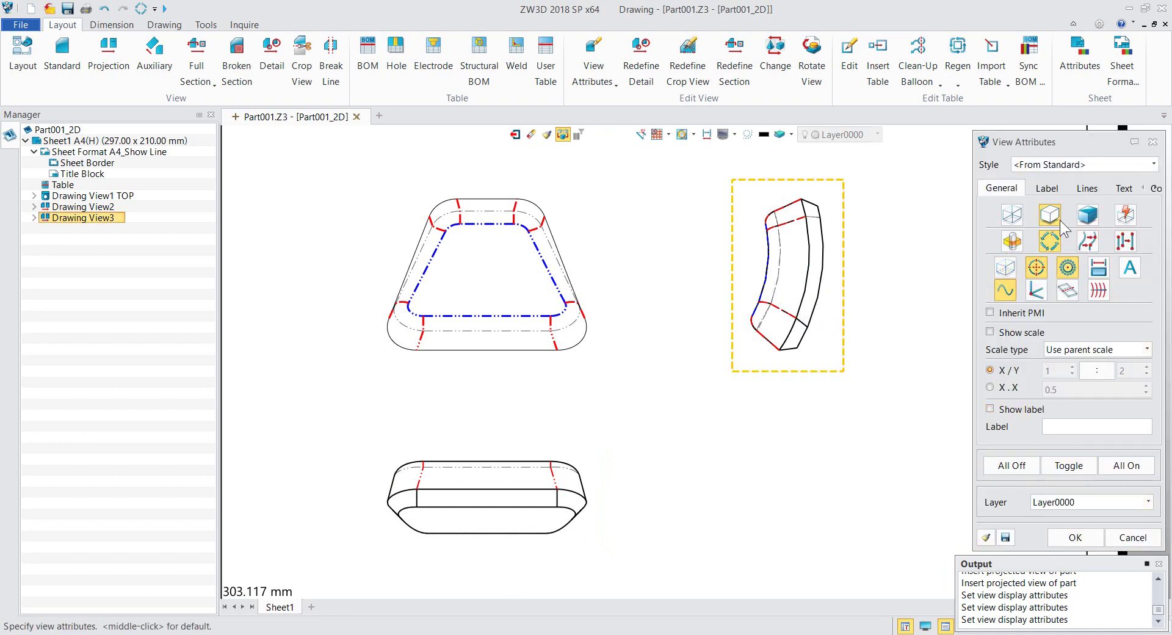
{"action": "left_click", "coordinate": [1075, 538]}
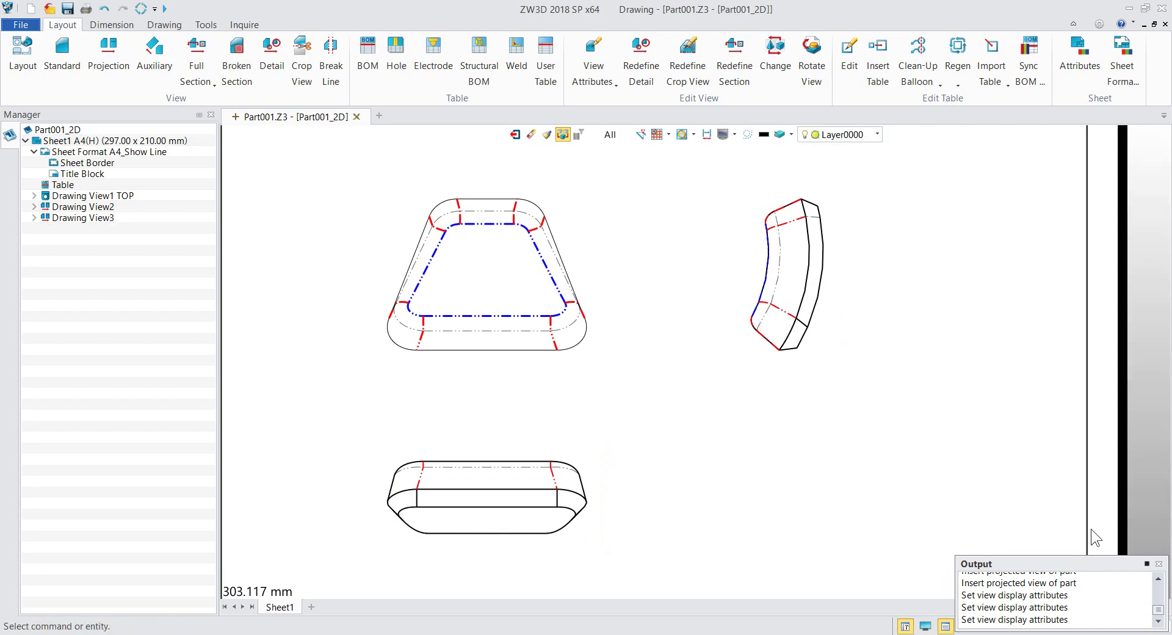
- Add an ISOMETRIC standard view at the lower right of the sheet
{"action": "left_click", "coordinate": [62, 55]}
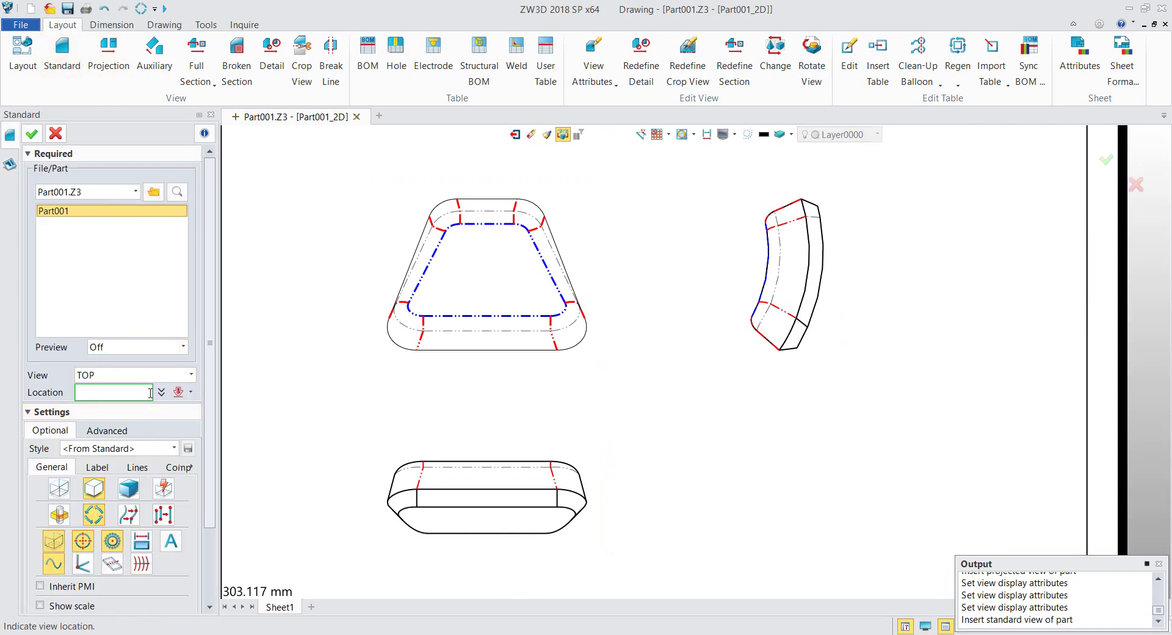
{"action": "left_click", "coordinate": [127, 375]}
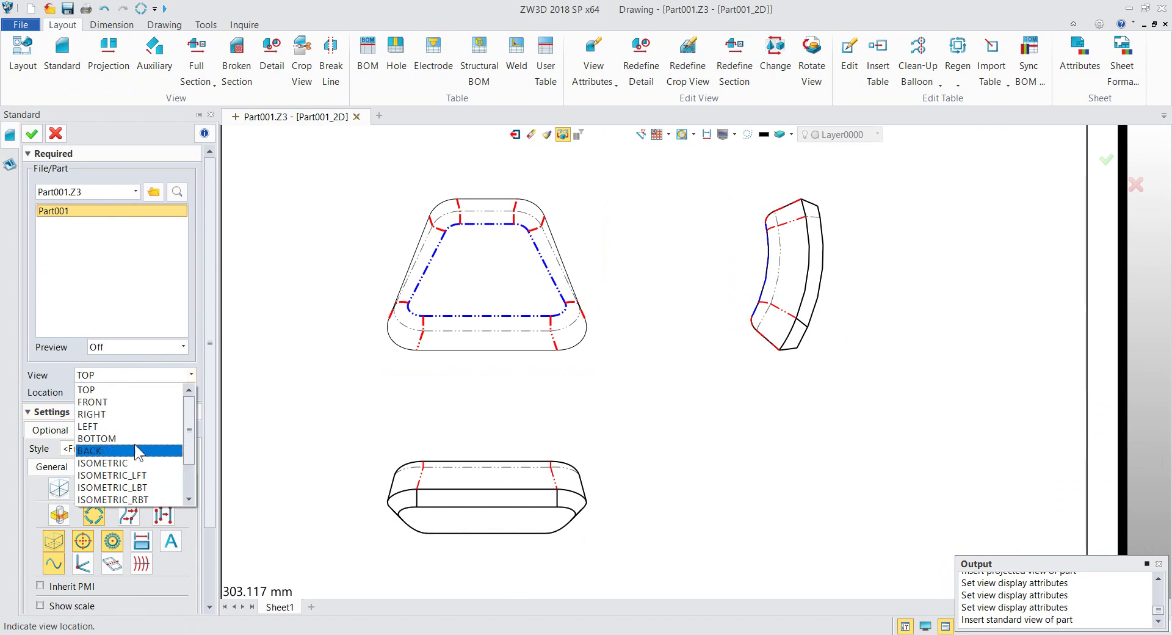
{"action": "left_click", "coordinate": [136, 463]}
{"action": "left_click", "coordinate": [888, 441]}
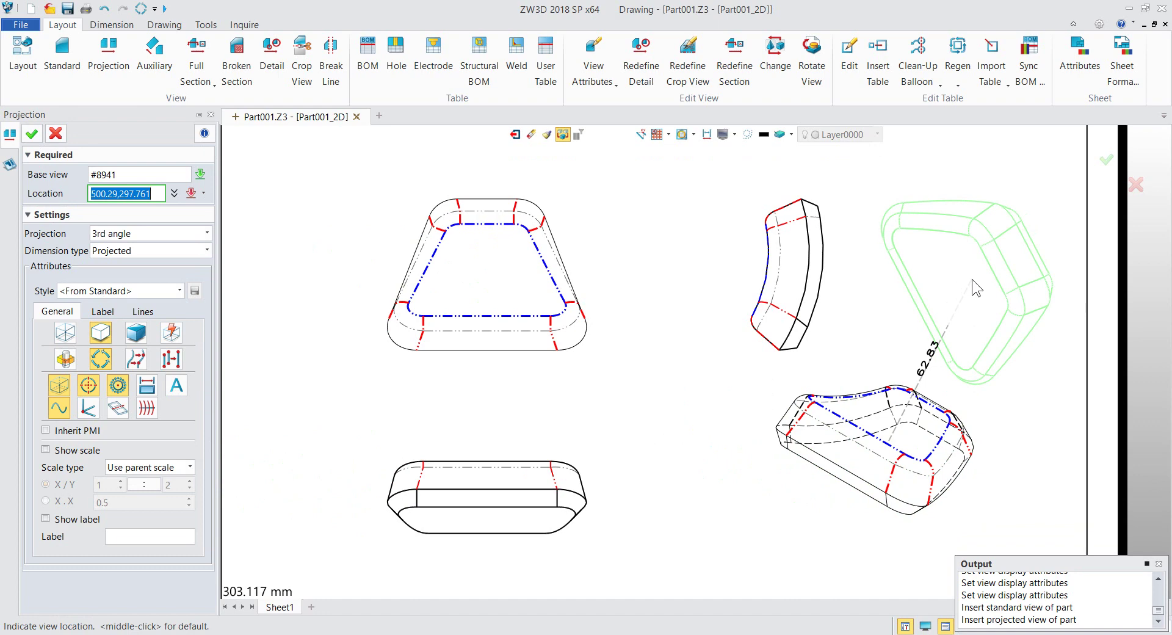
{"action": "key", "text": "Escape"}
- Switch off hidden lines in the isometric view's attributes and review the four views
{"action": "scroll", "coordinate": [903, 378], "scroll_direction": "up", "scroll_amount": 2}
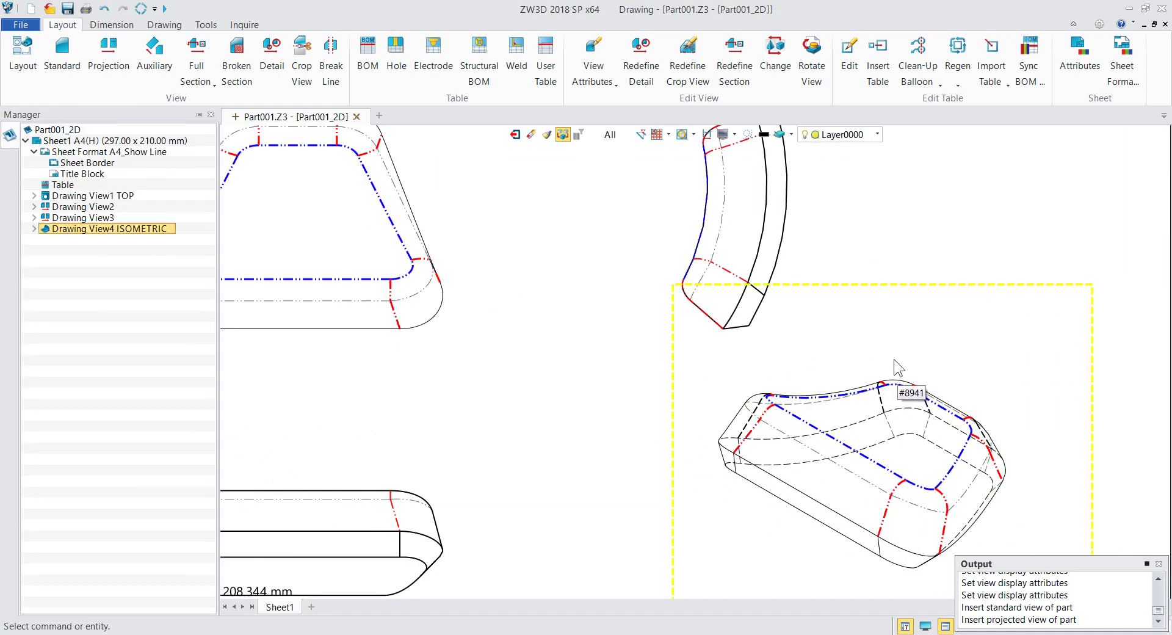
{"action": "double_click", "coordinate": [823, 350]}
{"action": "left_click", "coordinate": [1004, 267]}
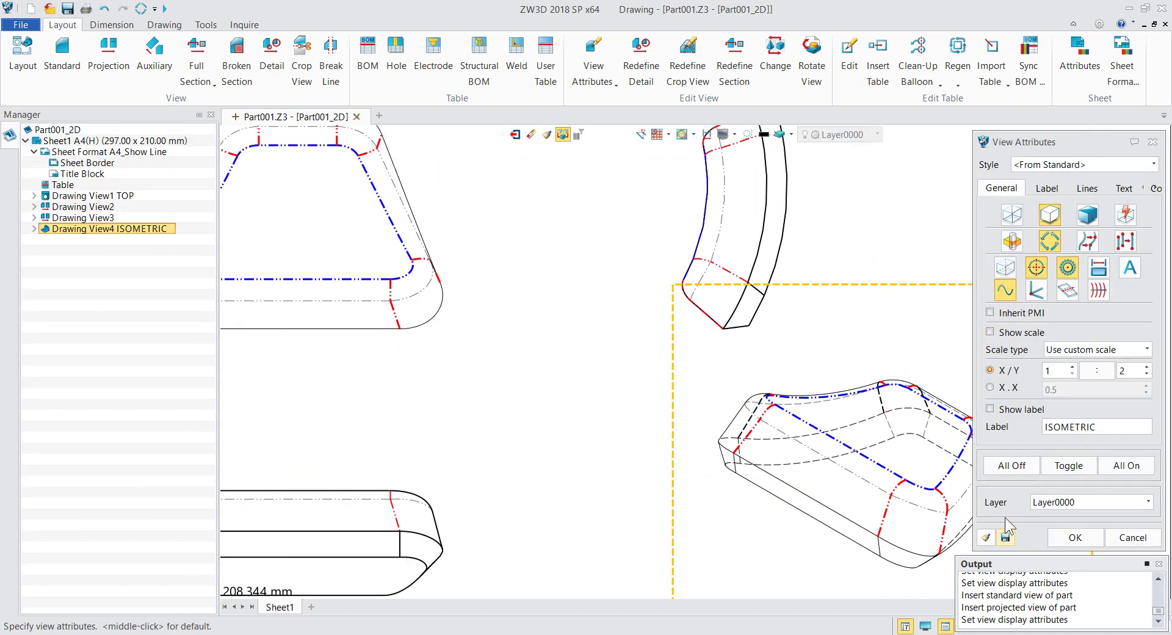
{"action": "left_click", "coordinate": [1071, 540]}
{"action": "scroll", "coordinate": [884, 305], "scroll_direction": "down", "scroll_amount": 1}
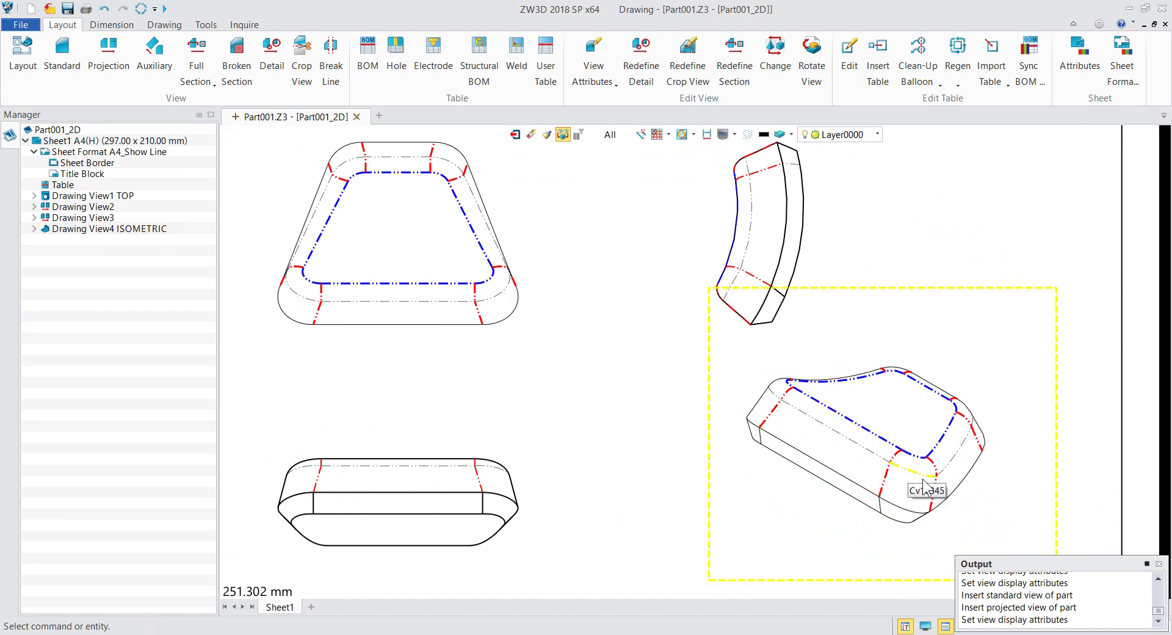
{"action": "scroll", "coordinate": [962, 440], "scroll_direction": "up", "scroll_amount": 1}
{"action": "scroll", "coordinate": [961, 439], "scroll_direction": "up", "scroll_amount": 1}
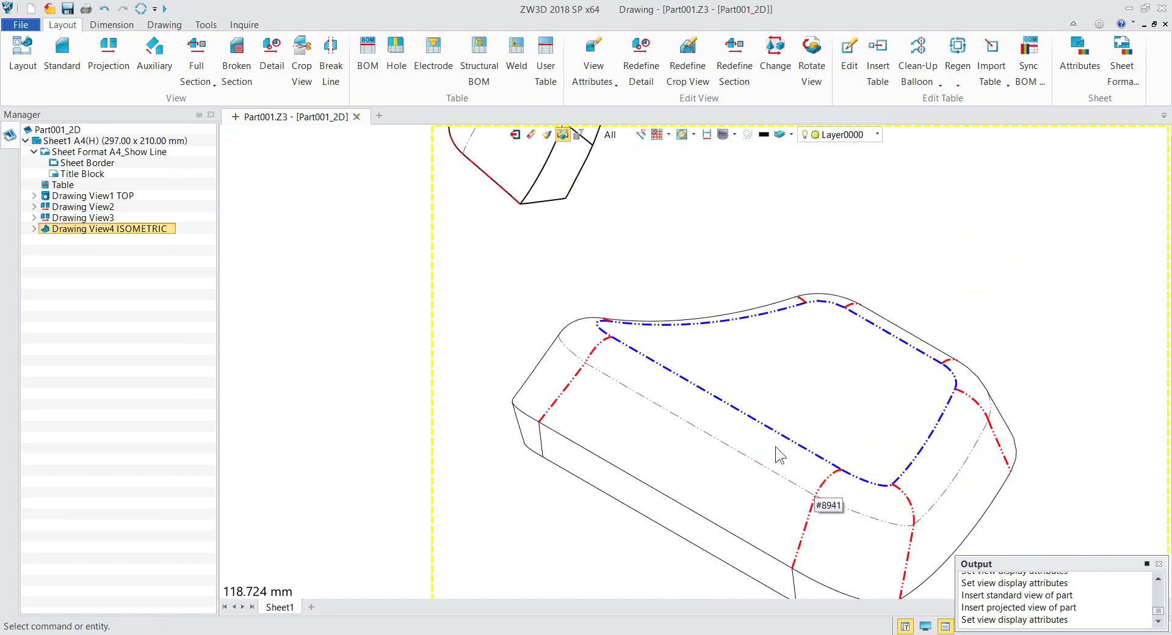
{"action": "scroll", "coordinate": [824, 482], "scroll_direction": "down", "scroll_amount": 3}
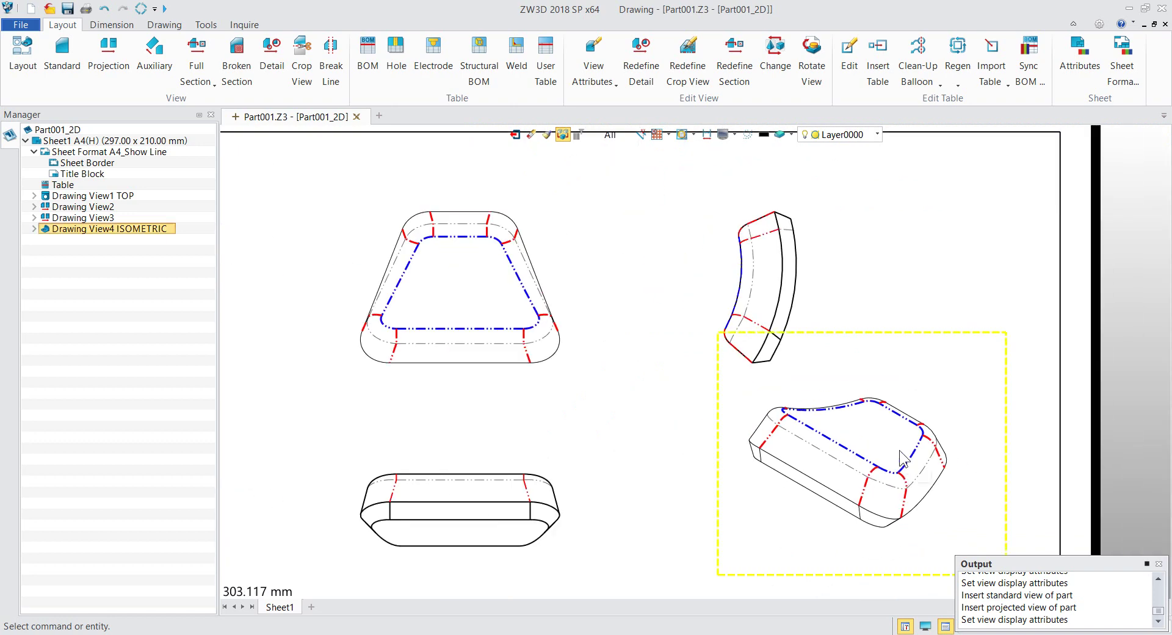
{"action": "scroll", "coordinate": [628, 353], "scroll_direction": "down", "scroll_amount": 1}
{"action": "scroll", "coordinate": [753, 498], "scroll_direction": "up", "scroll_amount": 1}
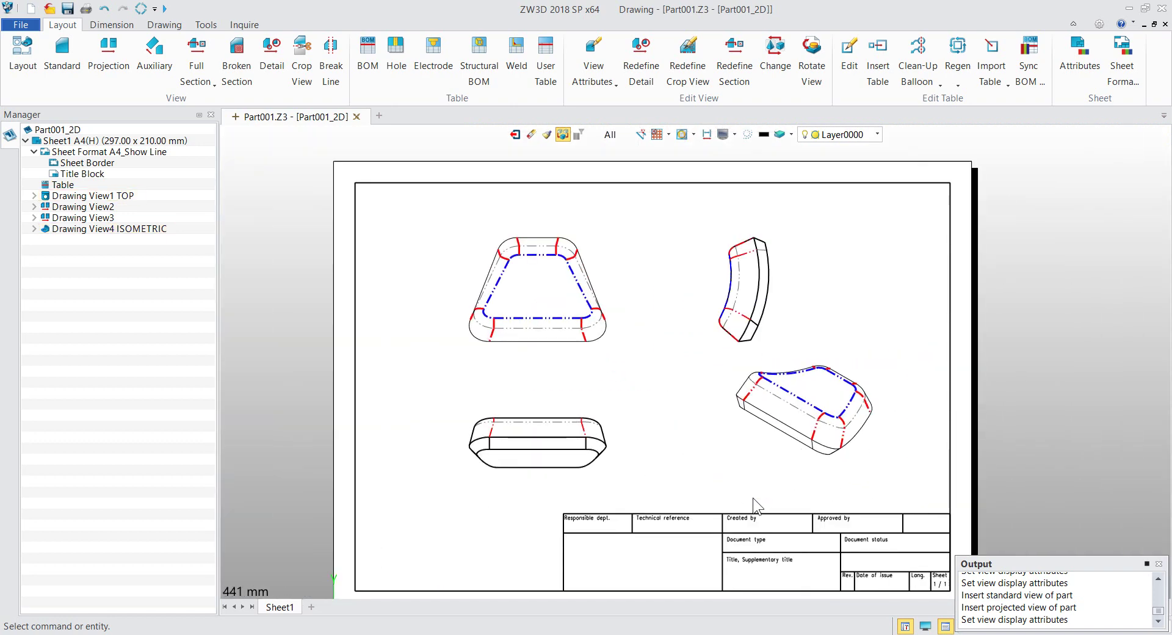